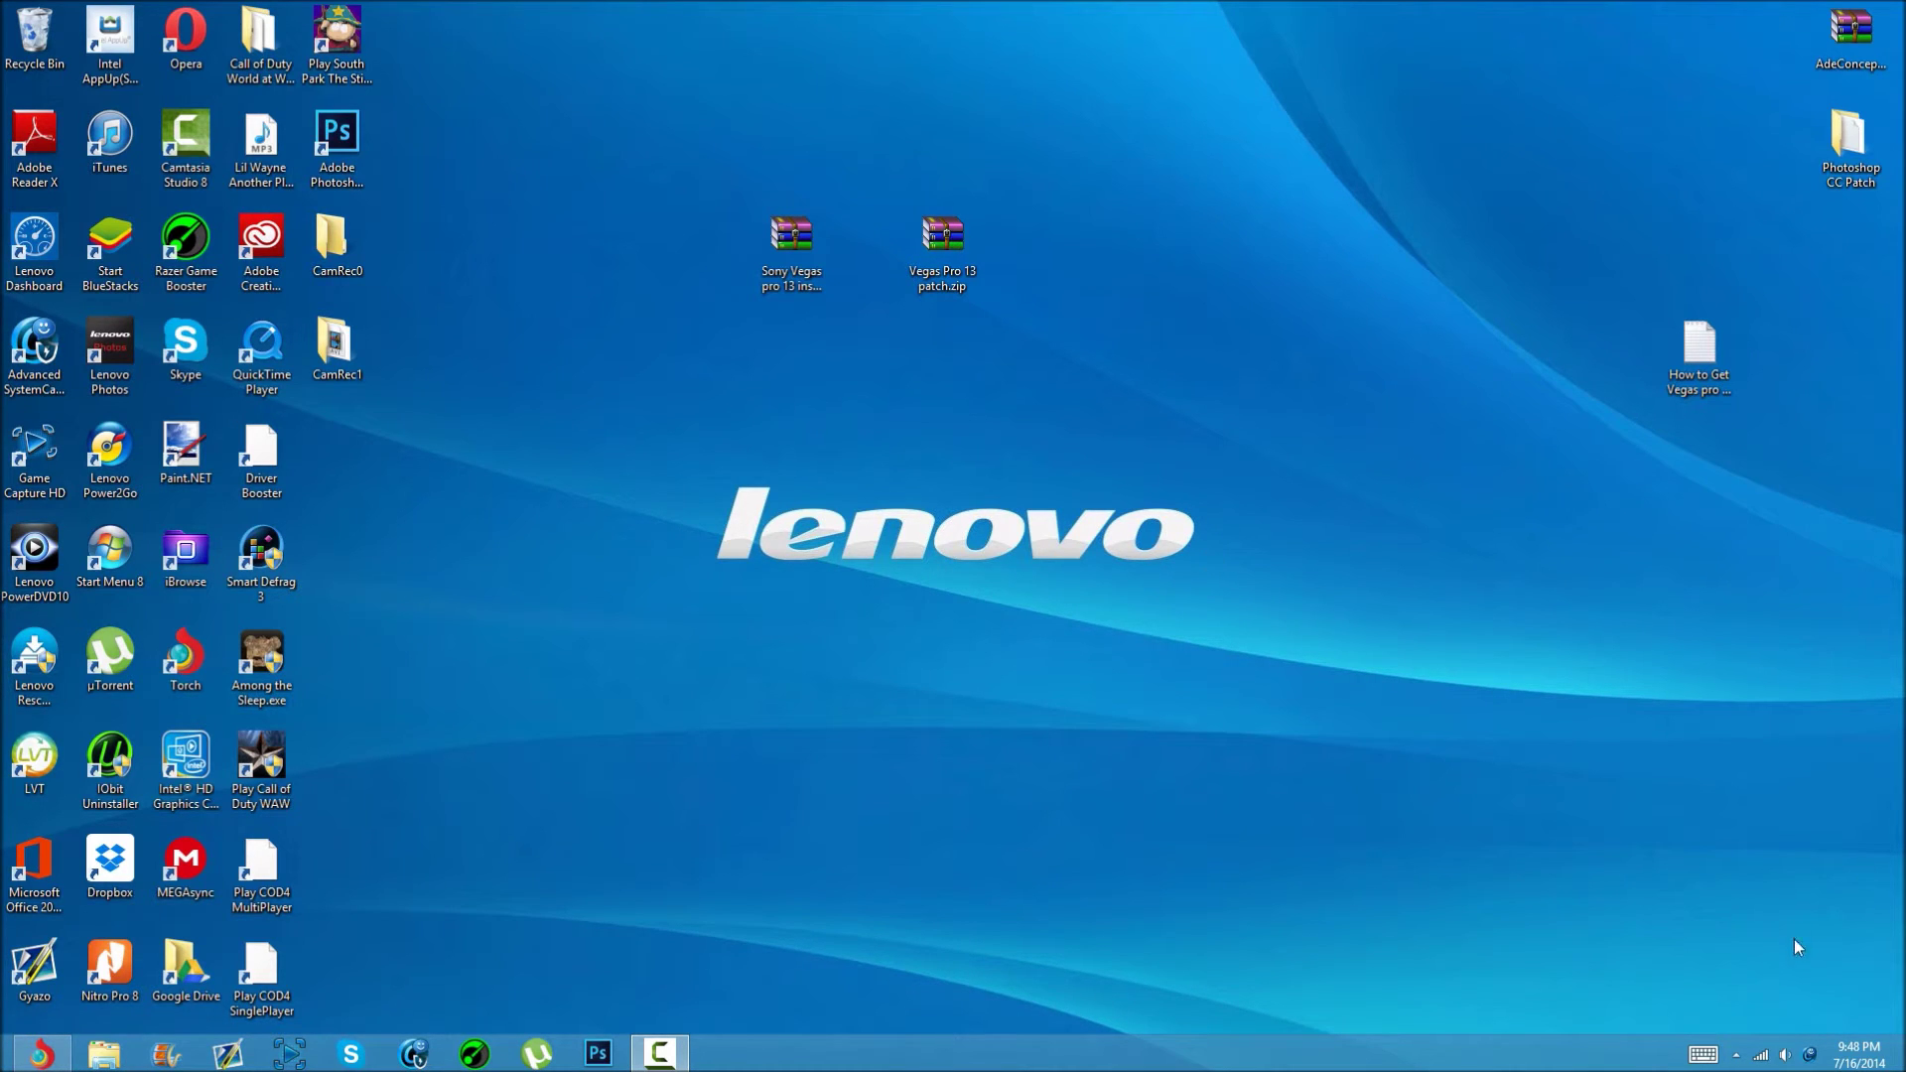
Step: Turn off Advanced SystemCare real-time protection 'Until Demand' and close the spyware protection balloon
{"action": "right_click", "coordinate": [1812, 1053]}
{"action": "mouse_move", "coordinate": [1662, 1023]}
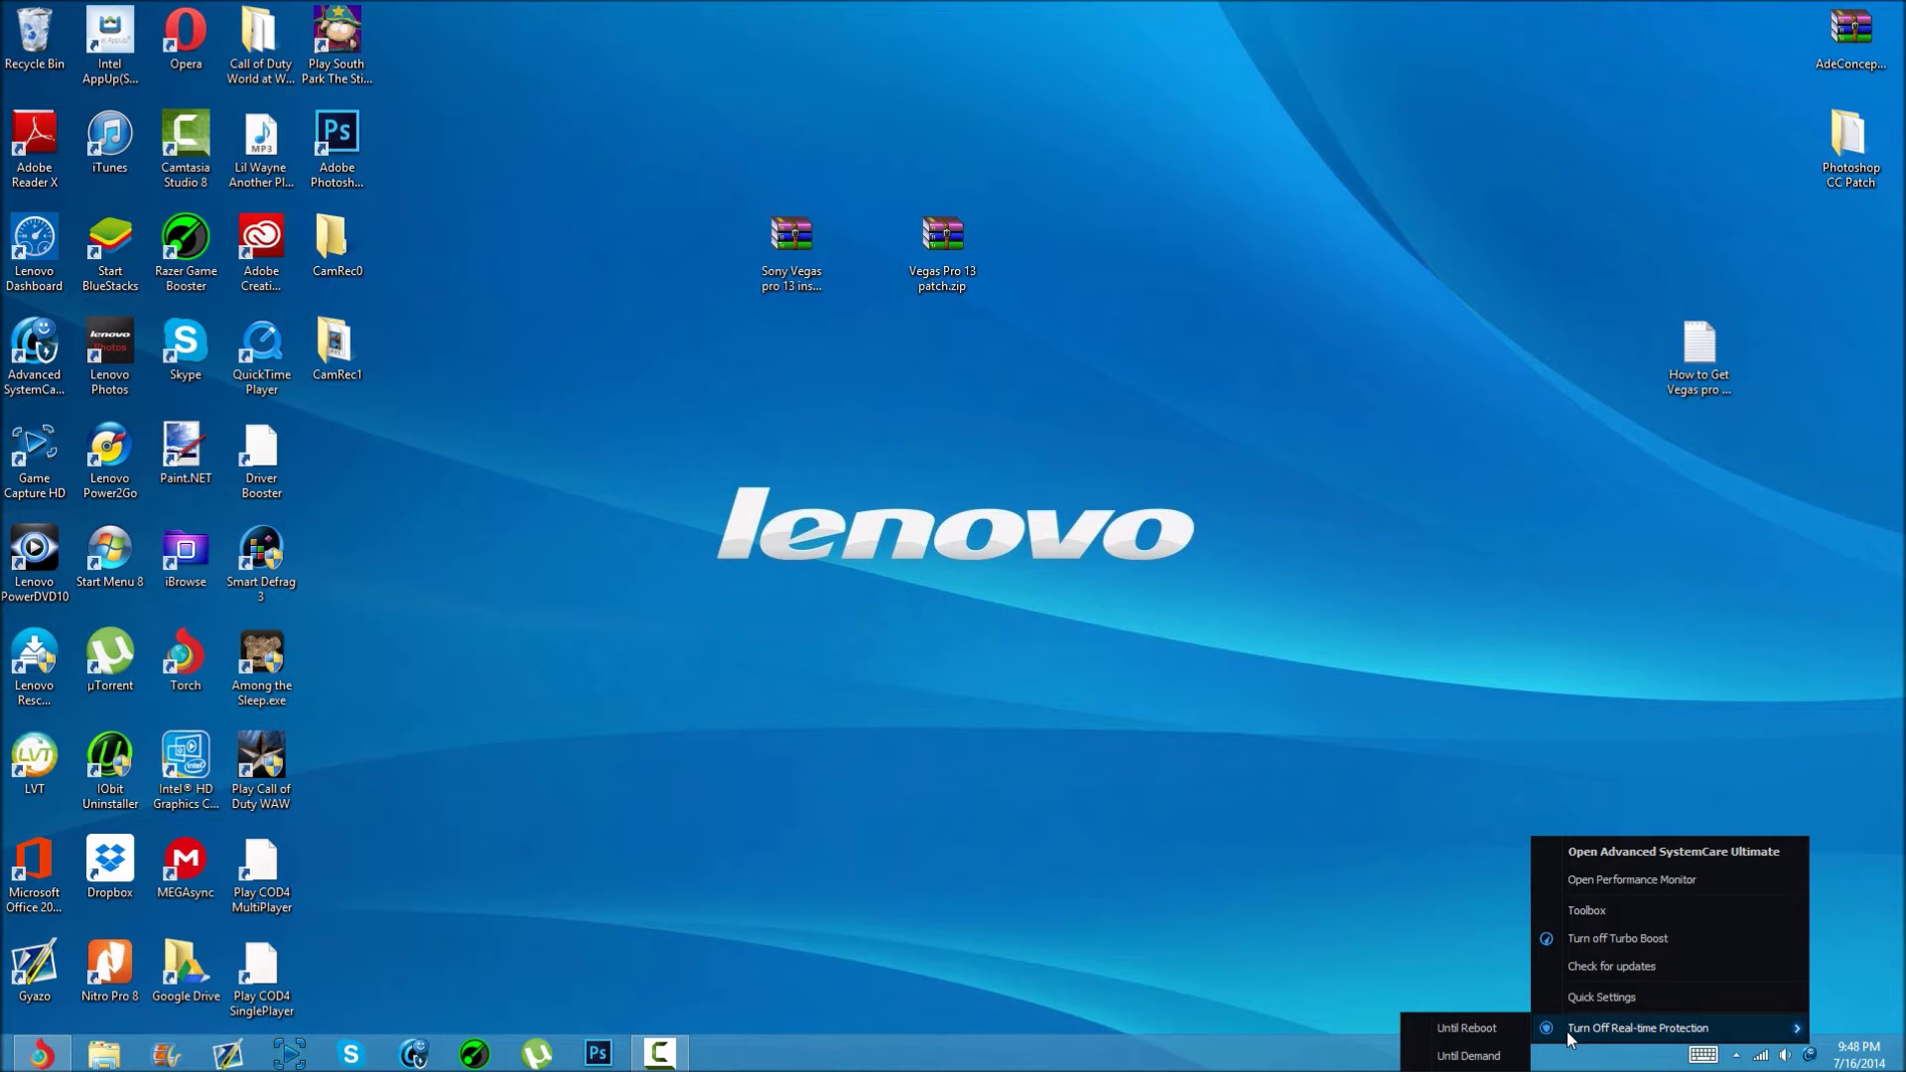
{"action": "left_click", "coordinate": [1479, 1057]}
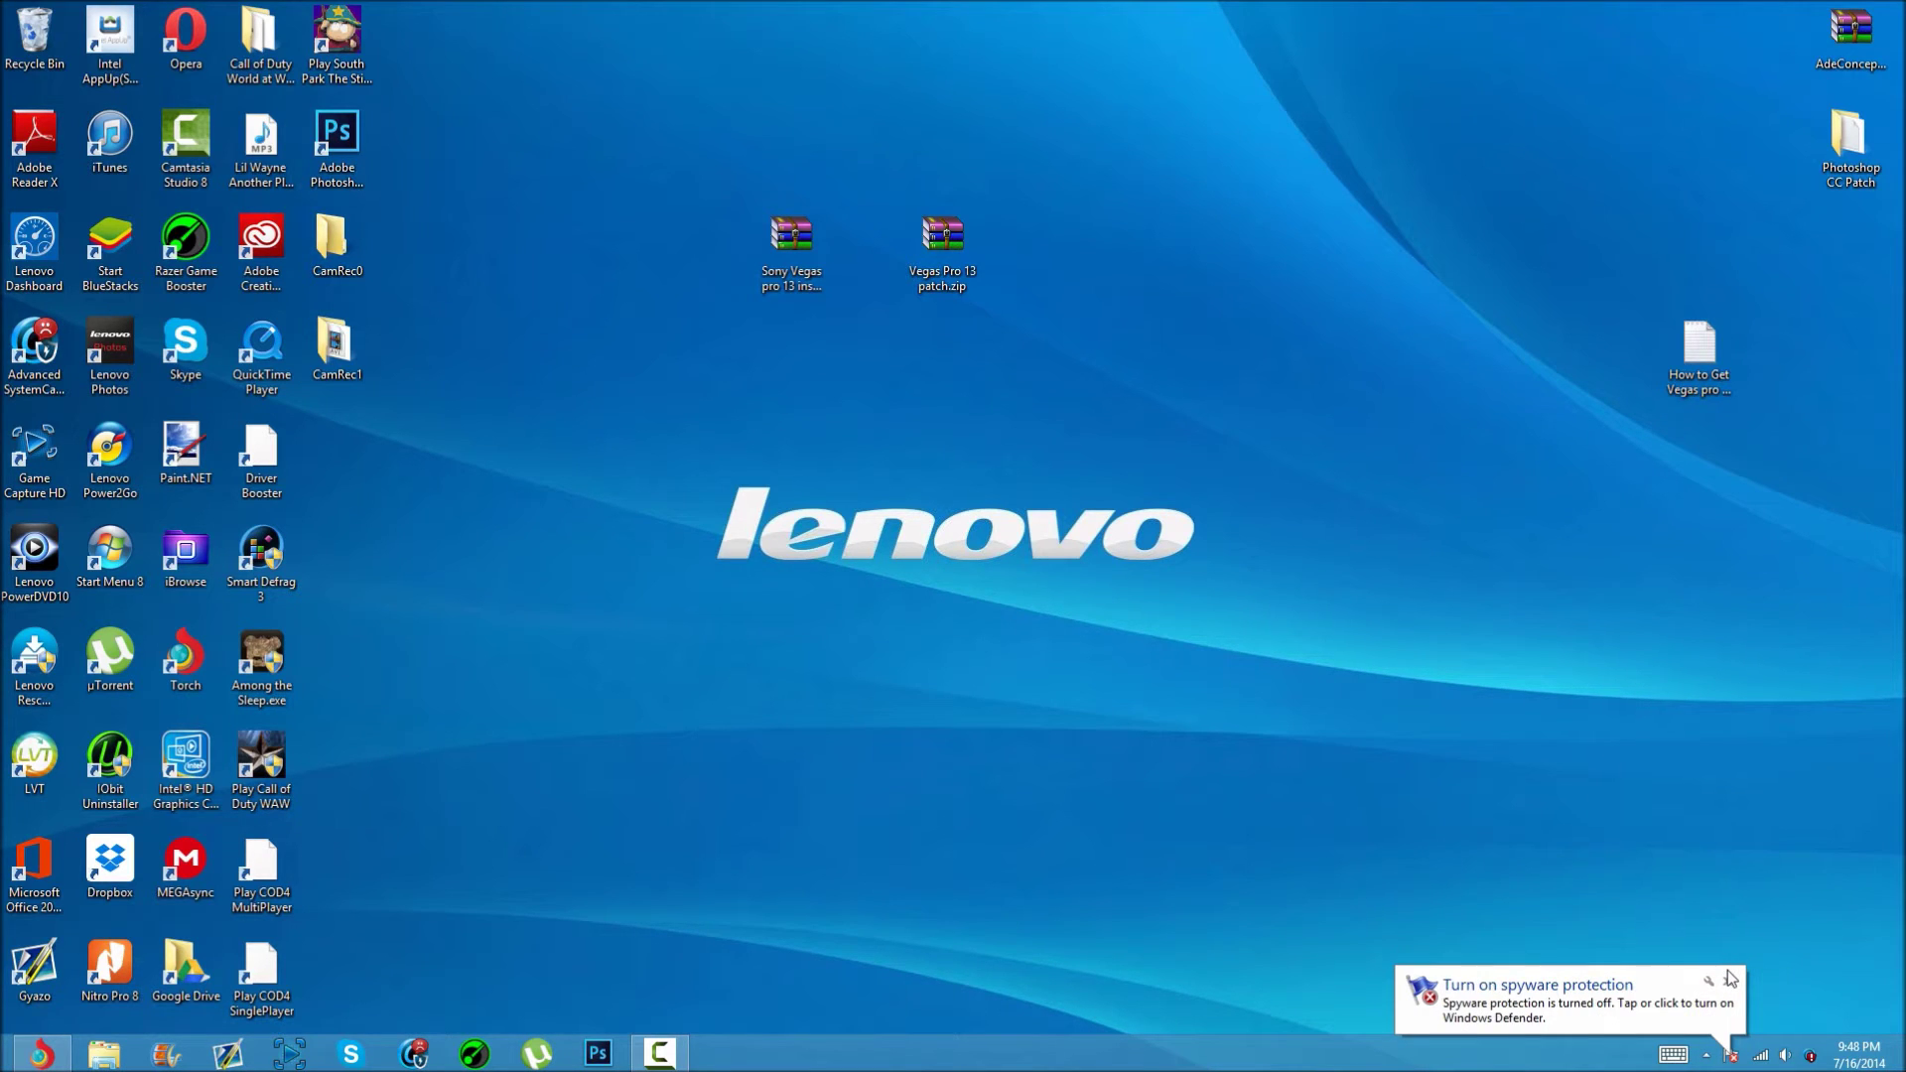
{"action": "left_click", "coordinate": [1730, 979]}
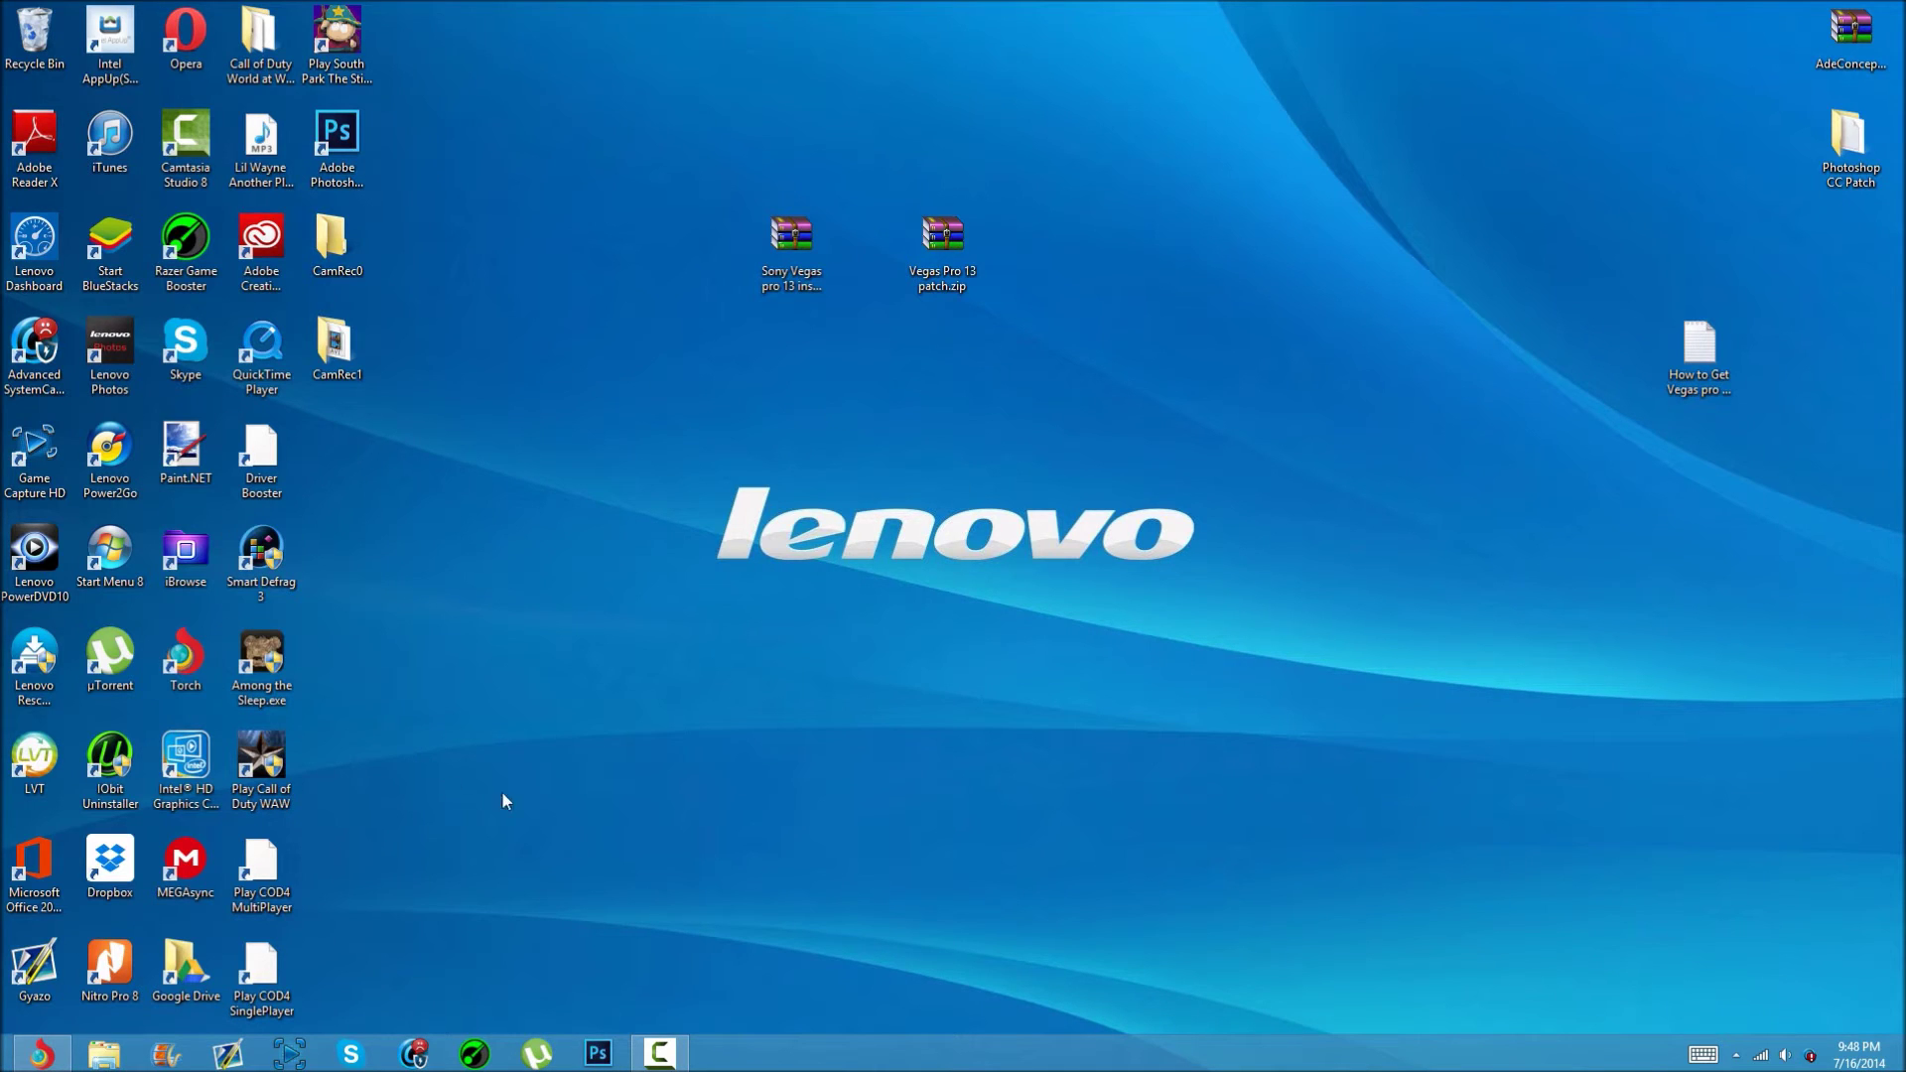
{"action": "left_click", "coordinate": [1735, 1054]}
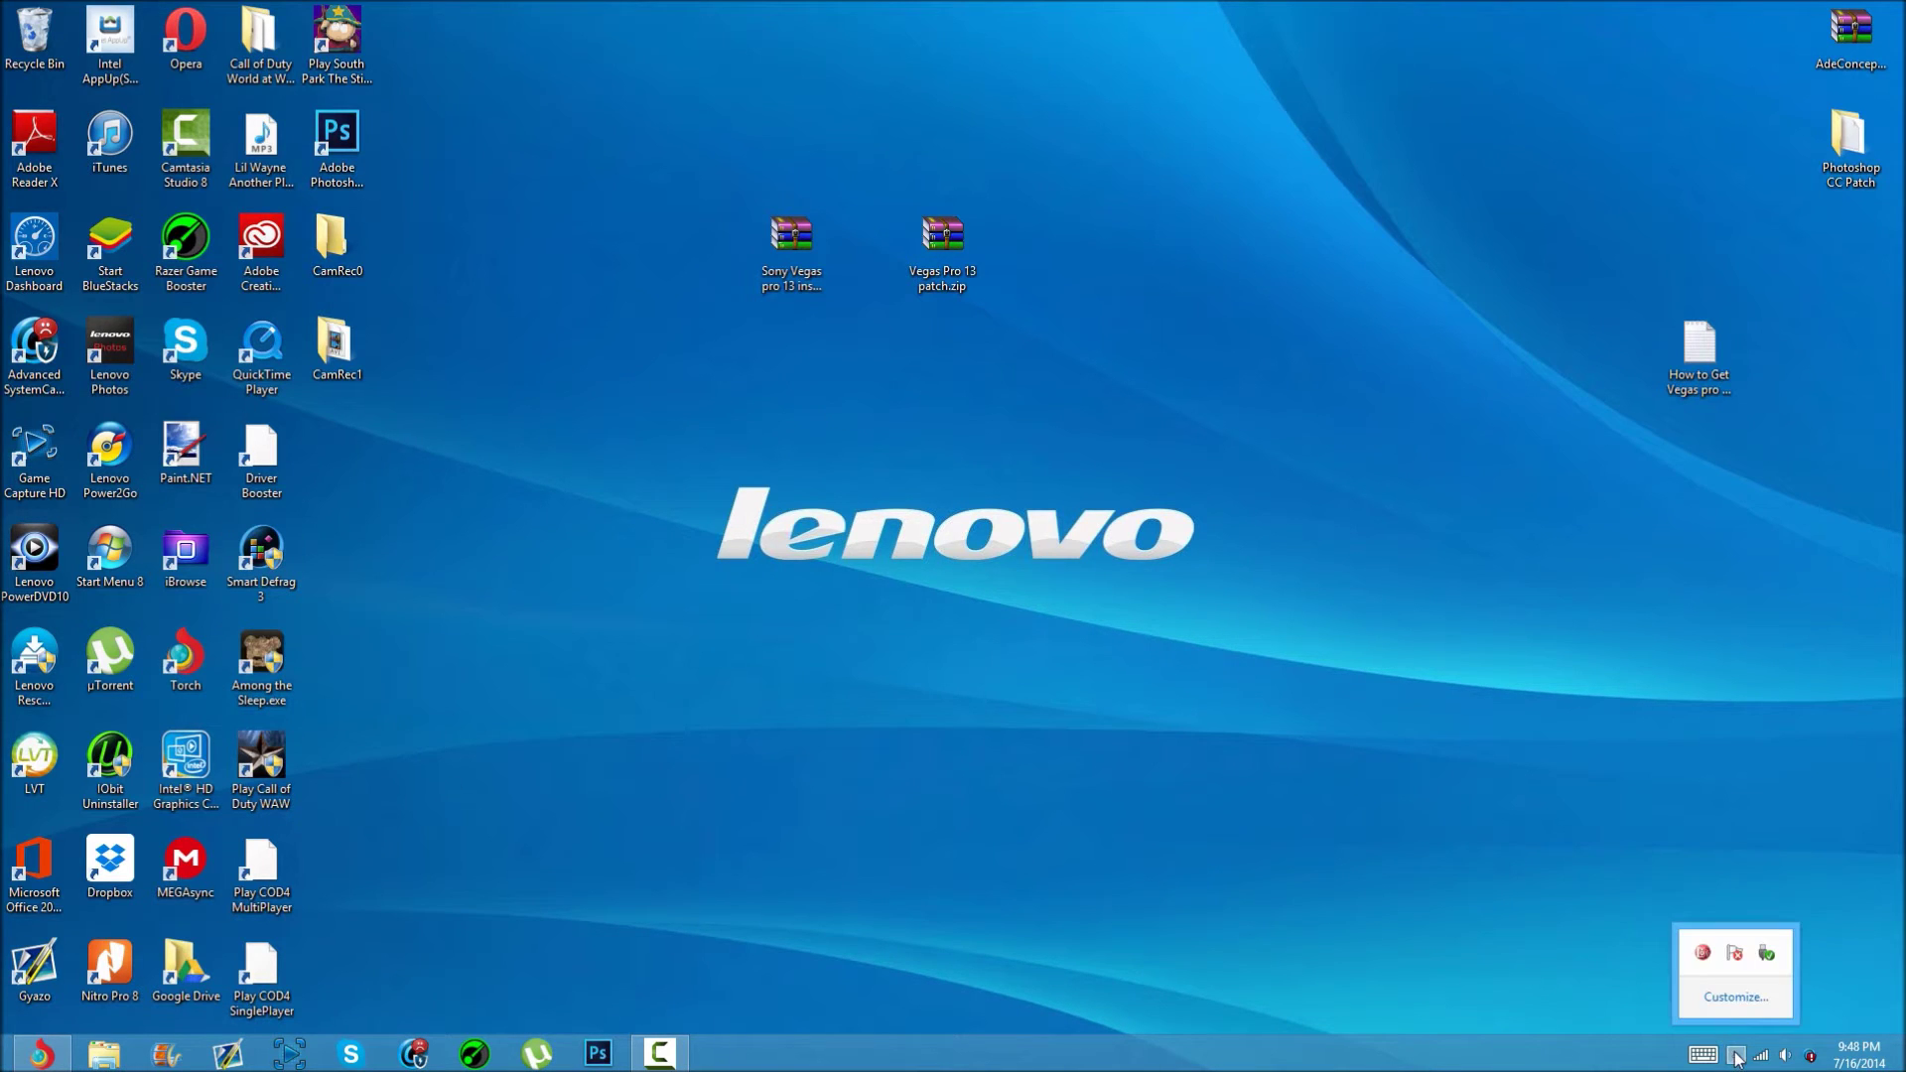
{"action": "left_click", "coordinate": [1737, 953]}
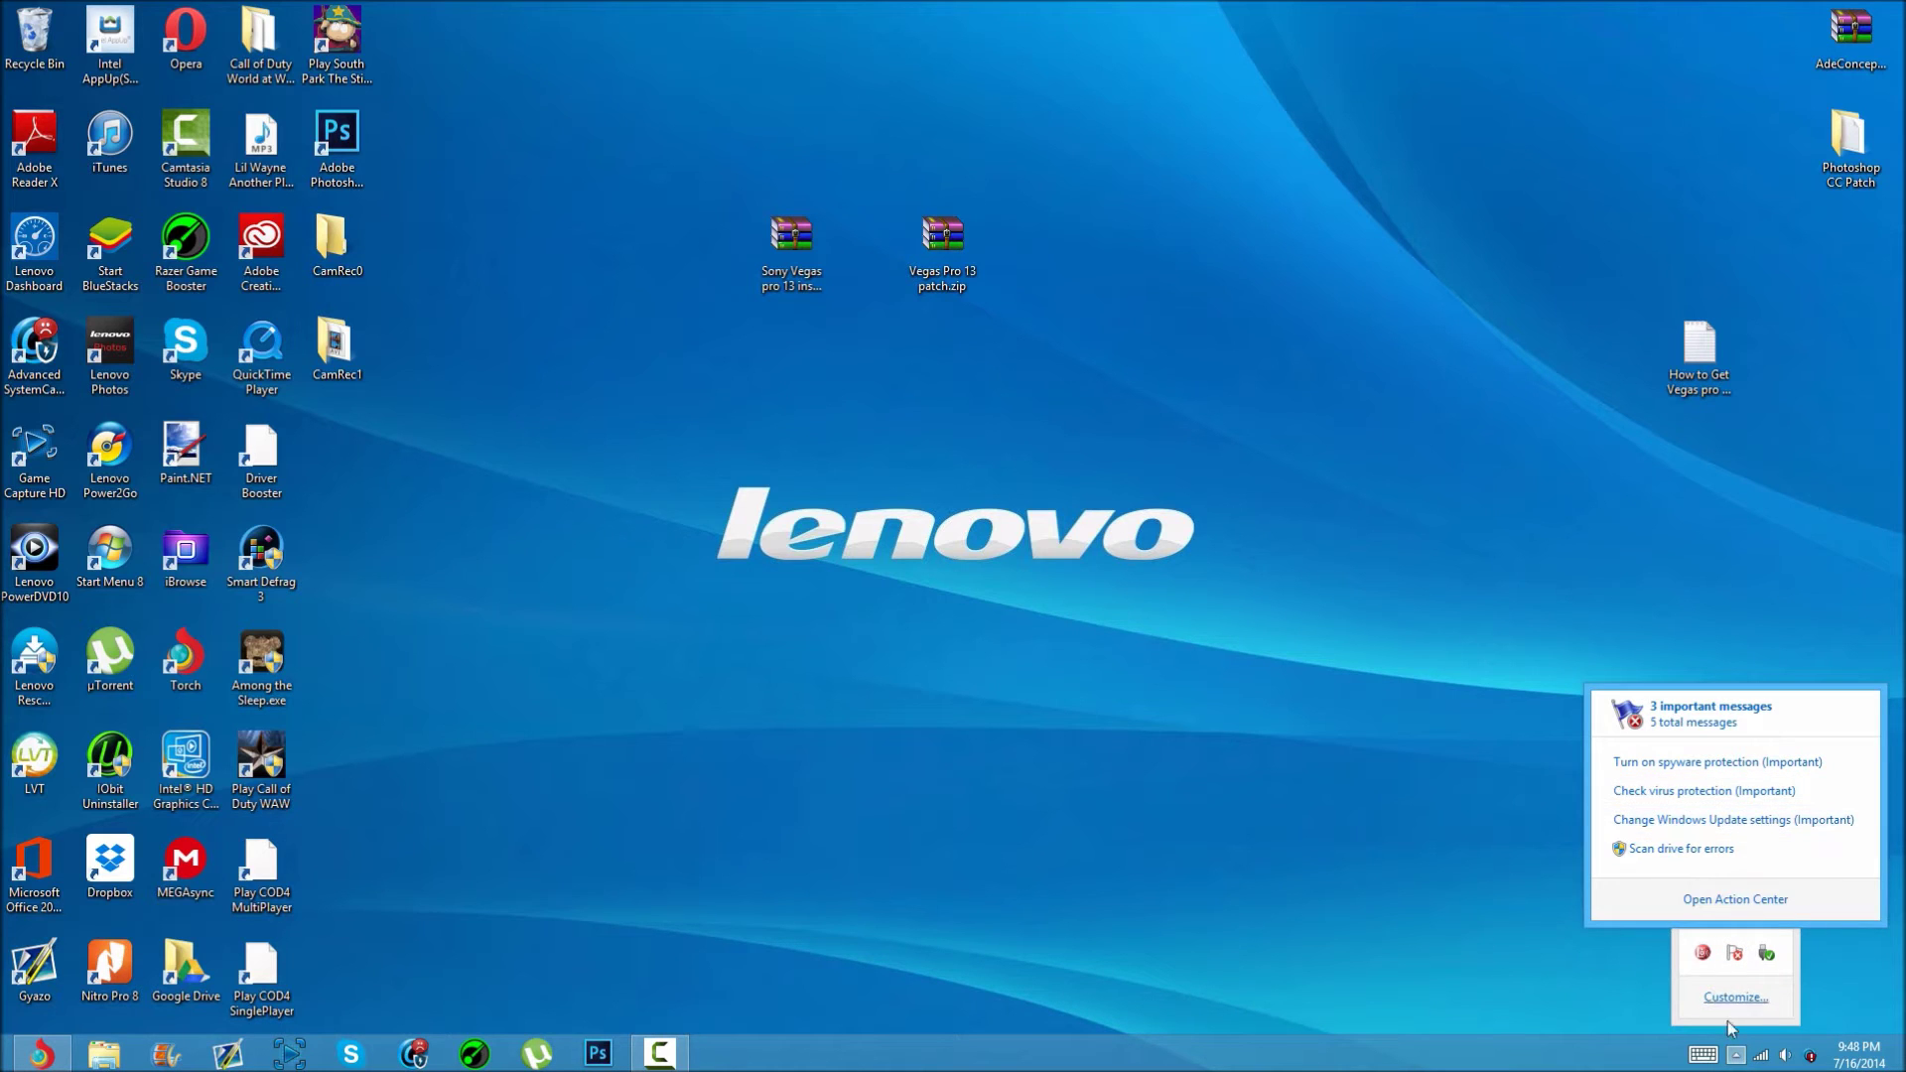
{"action": "left_click", "coordinate": [1736, 1056]}
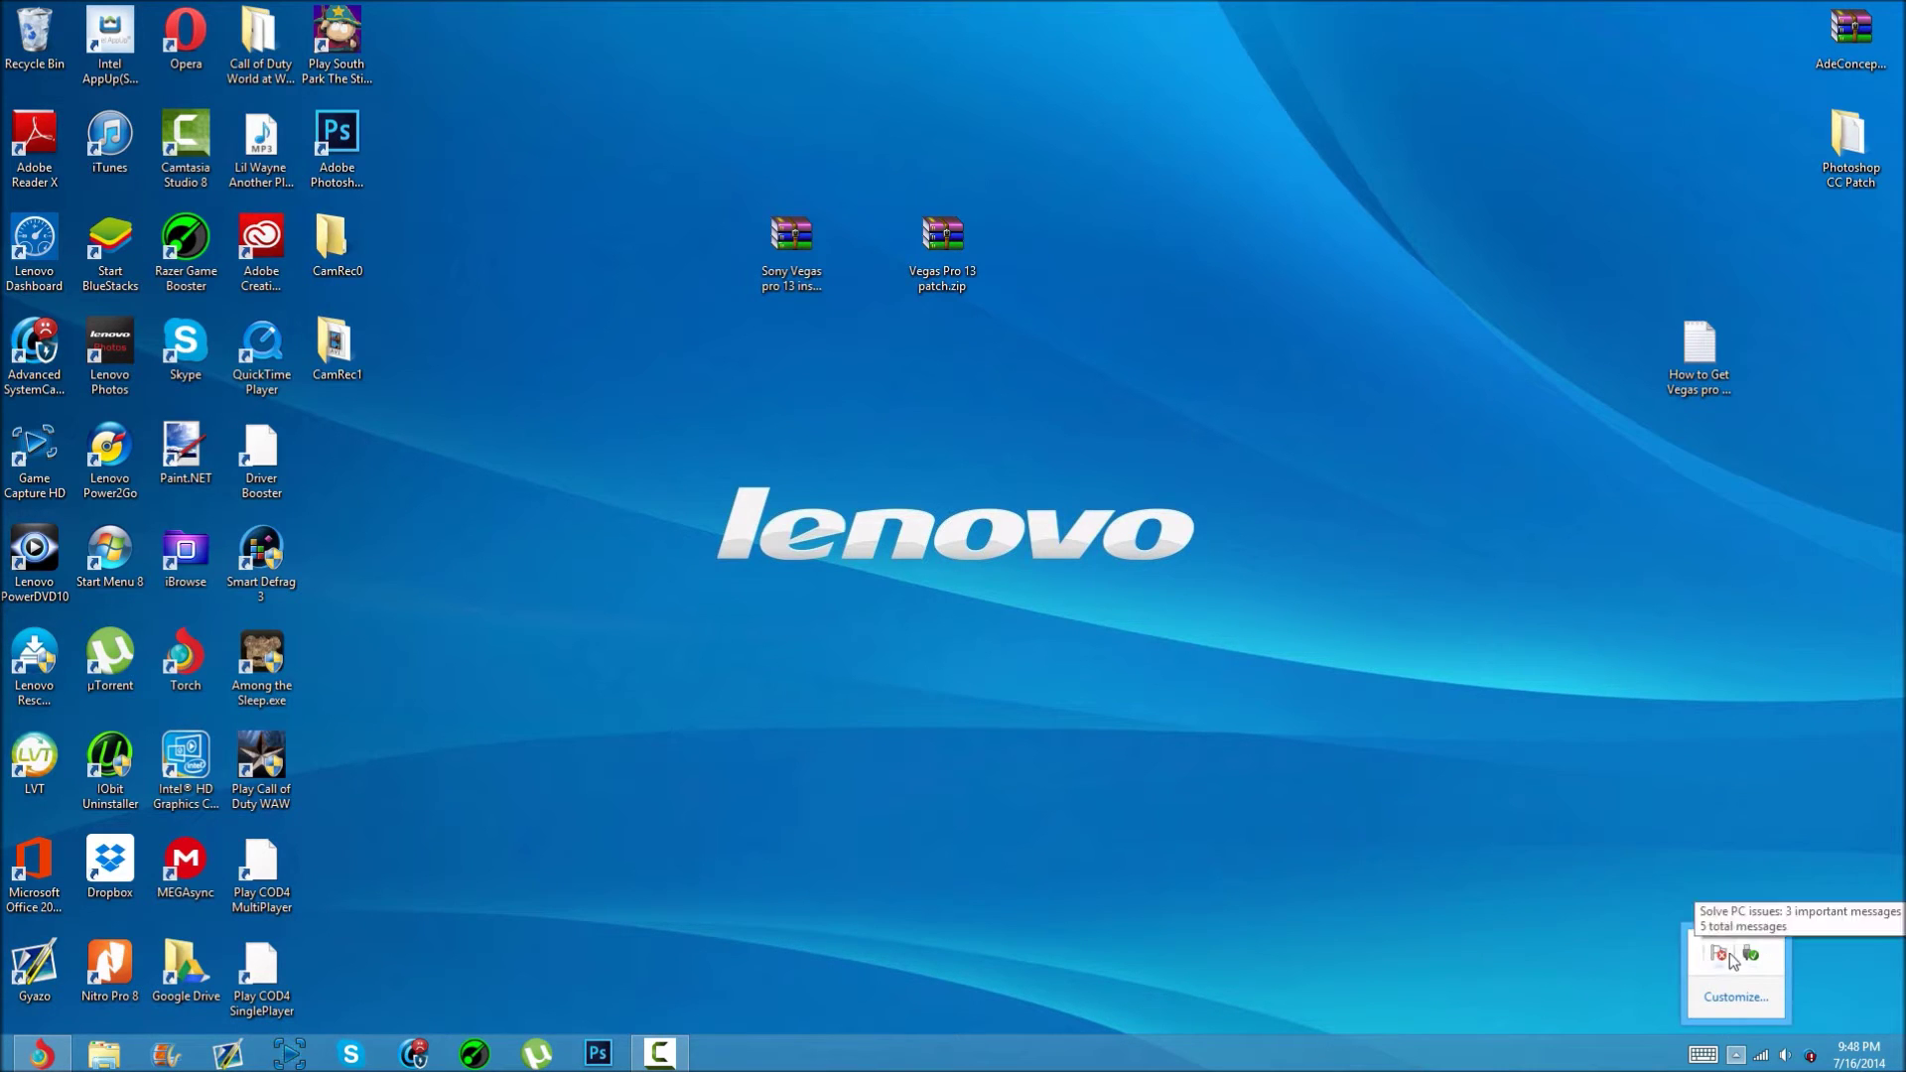
{"action": "left_click", "coordinate": [1732, 953]}
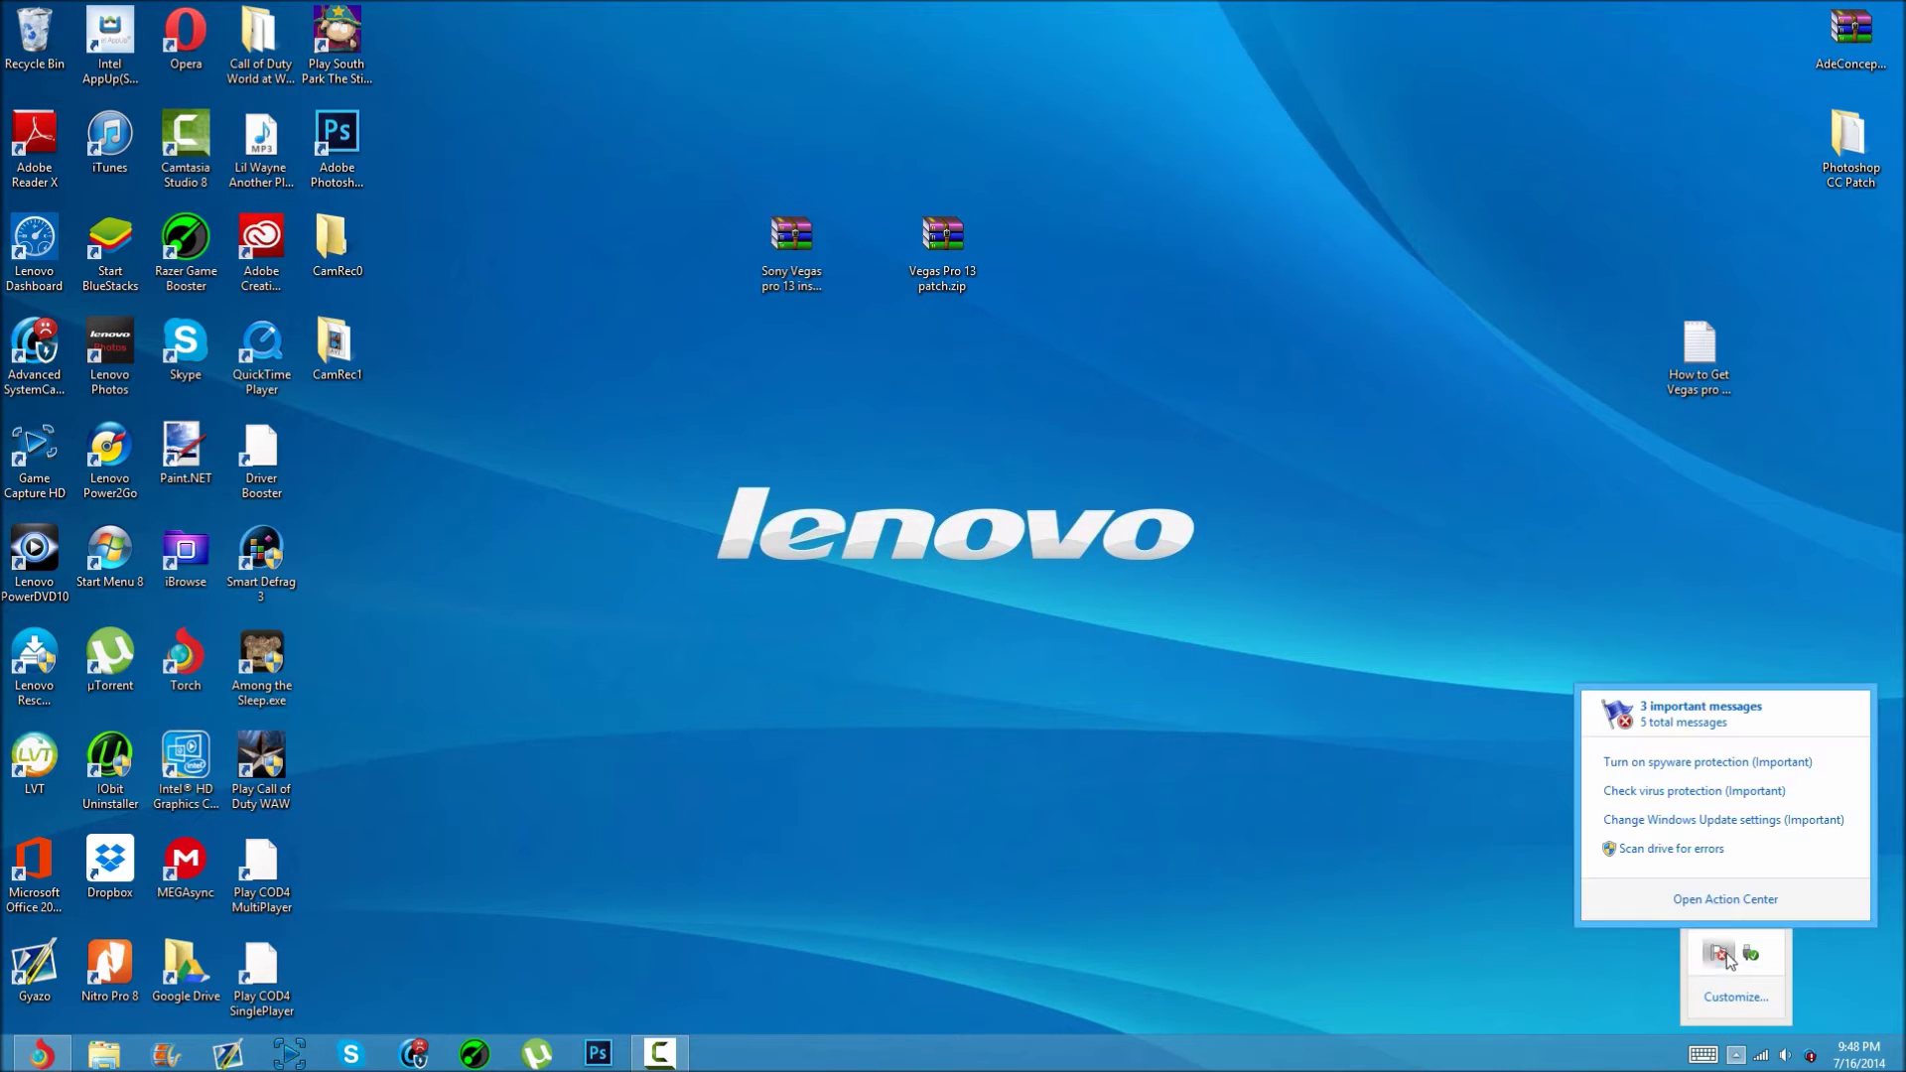
{"action": "left_click", "coordinate": [1688, 791]}
{"action": "left_click", "coordinate": [170, 124]}
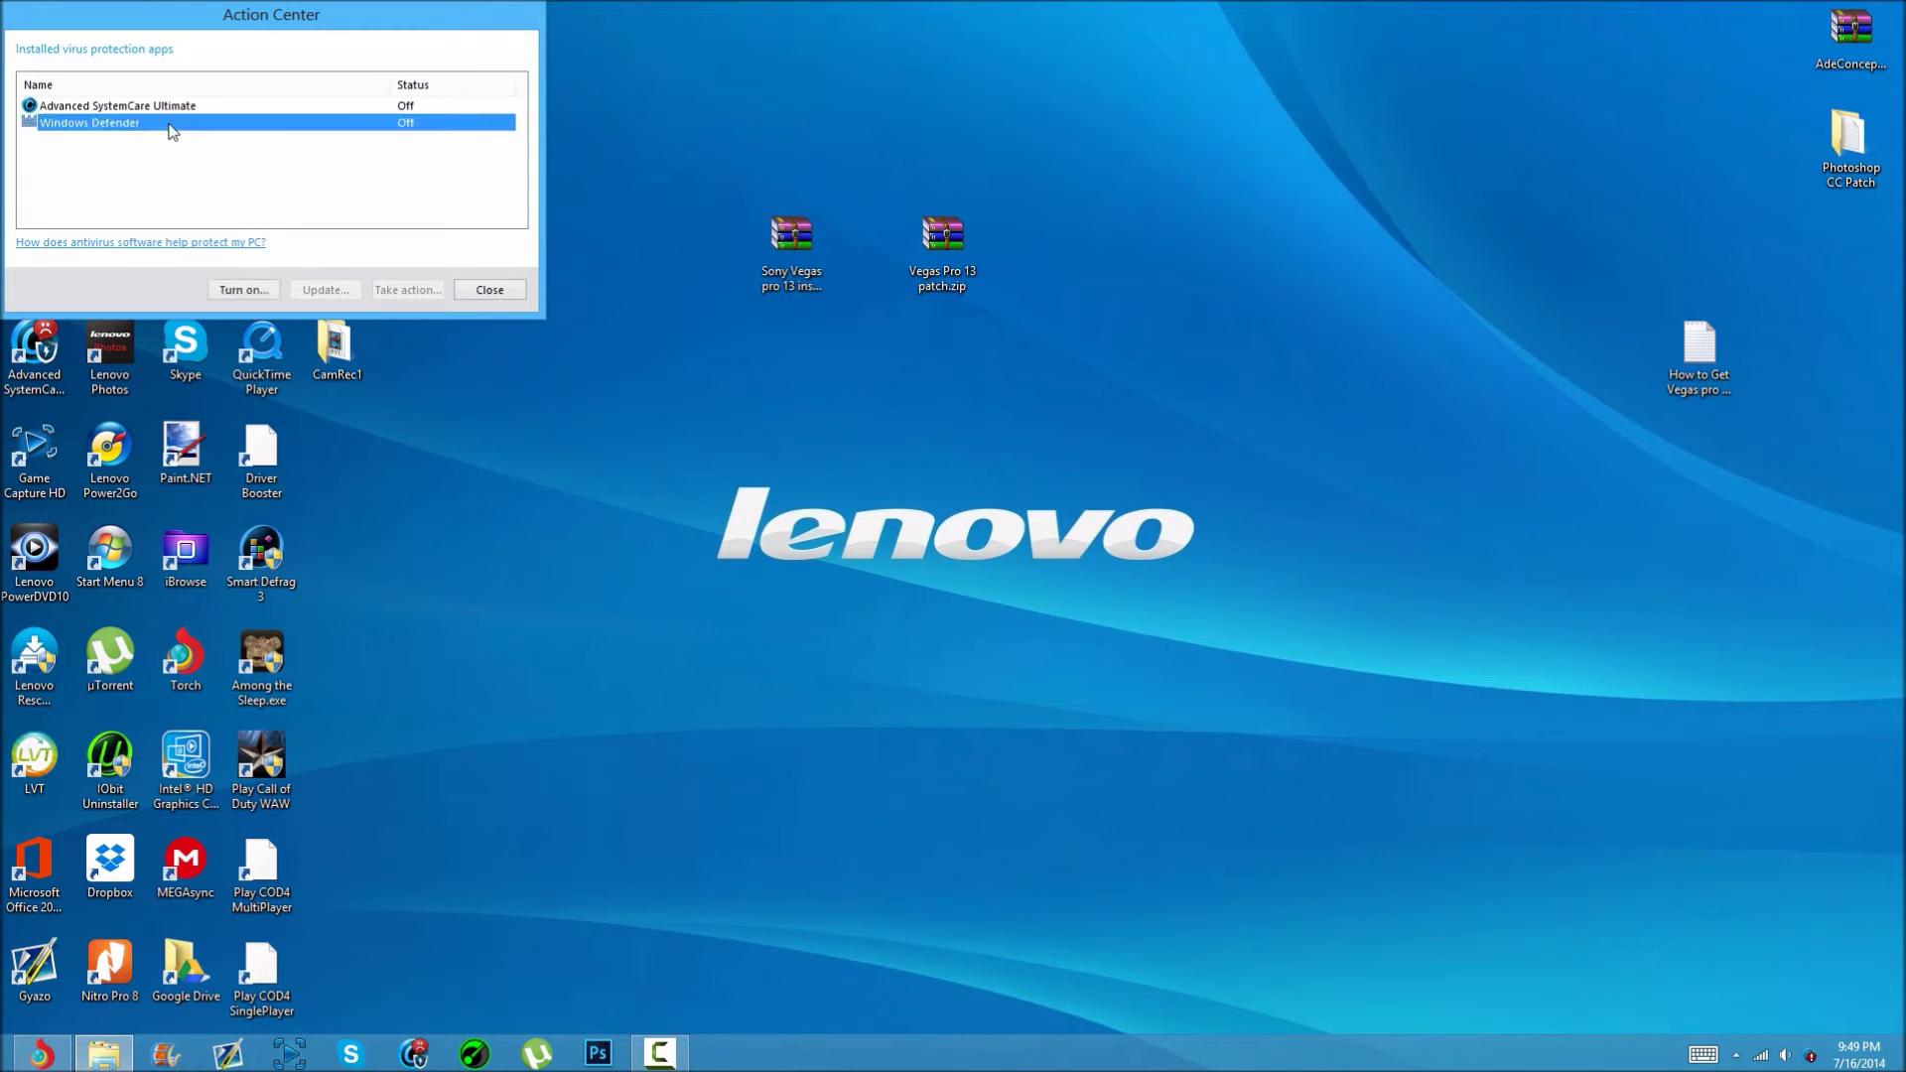
{"action": "left_click", "coordinate": [482, 291]}
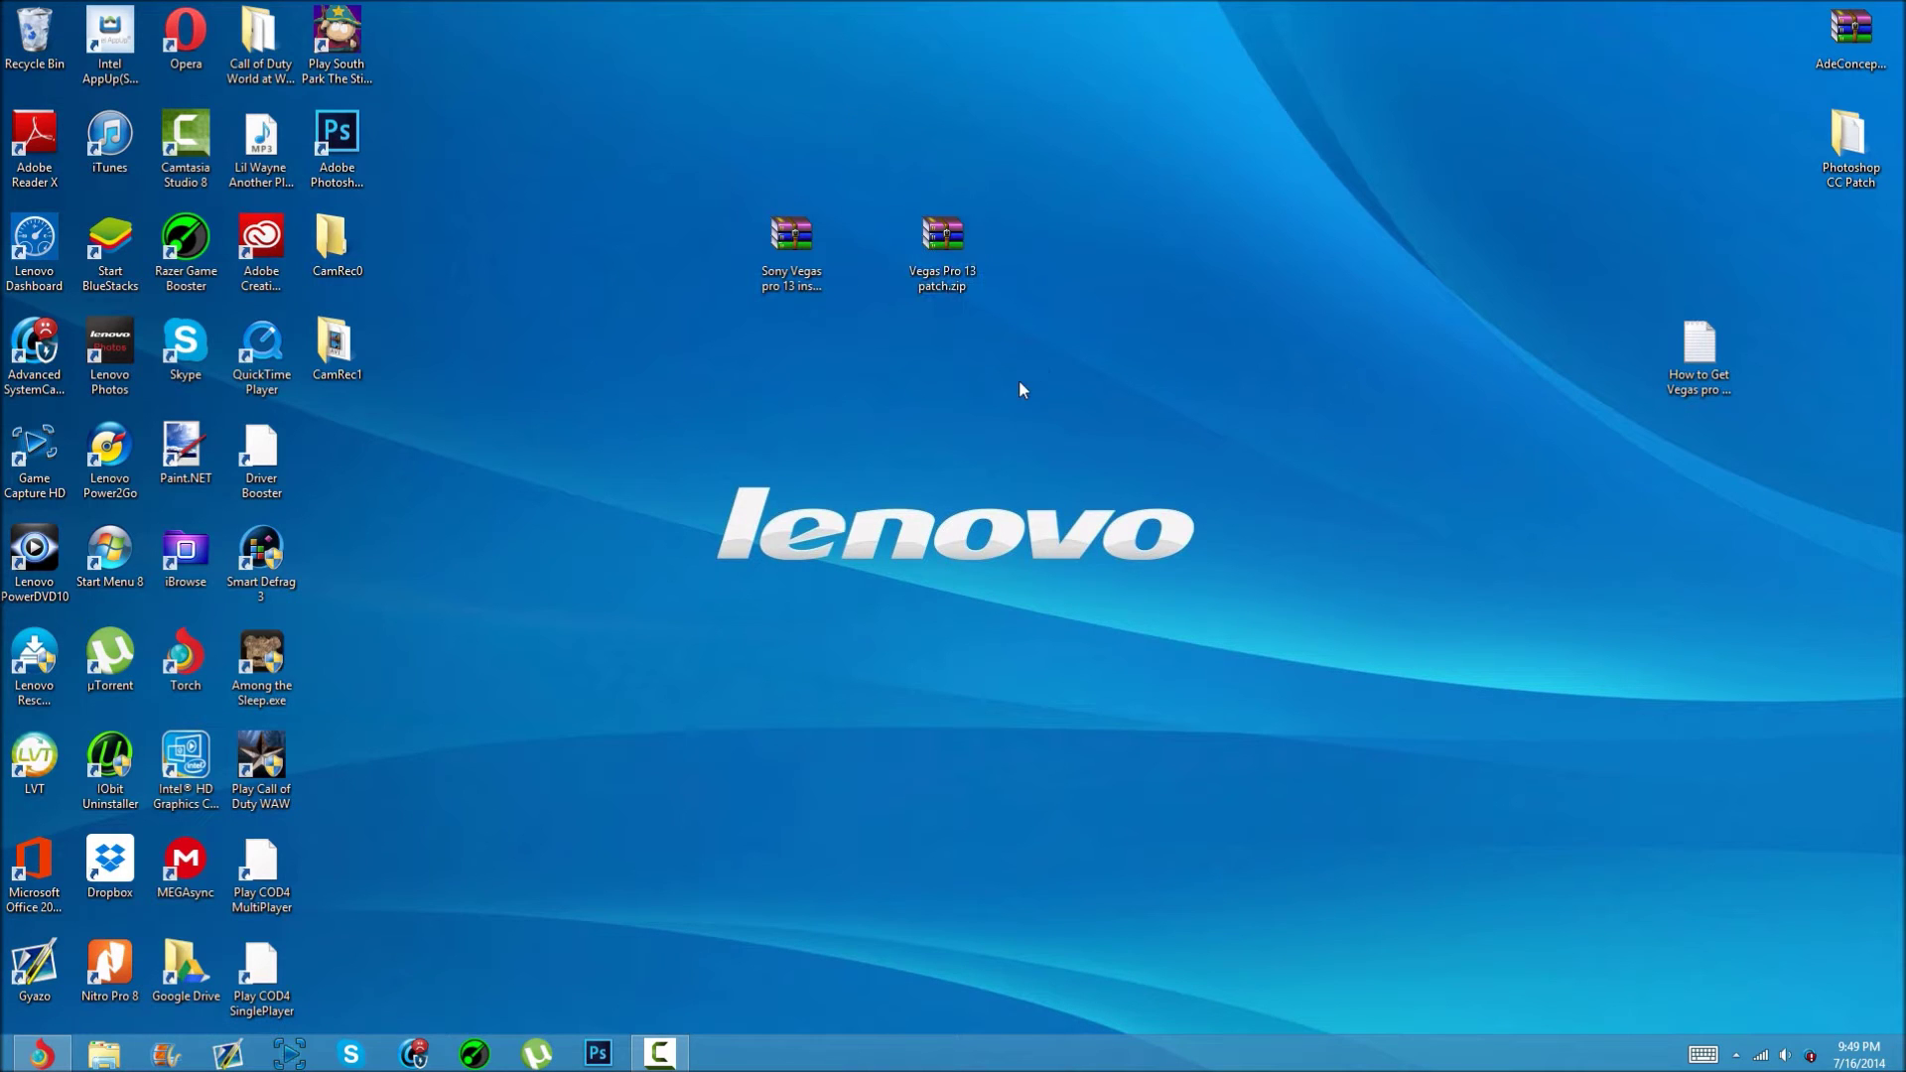
Step: Restore the Torch MEGA window and close its export file links dialog
{"action": "left_click", "coordinate": [42, 1058]}
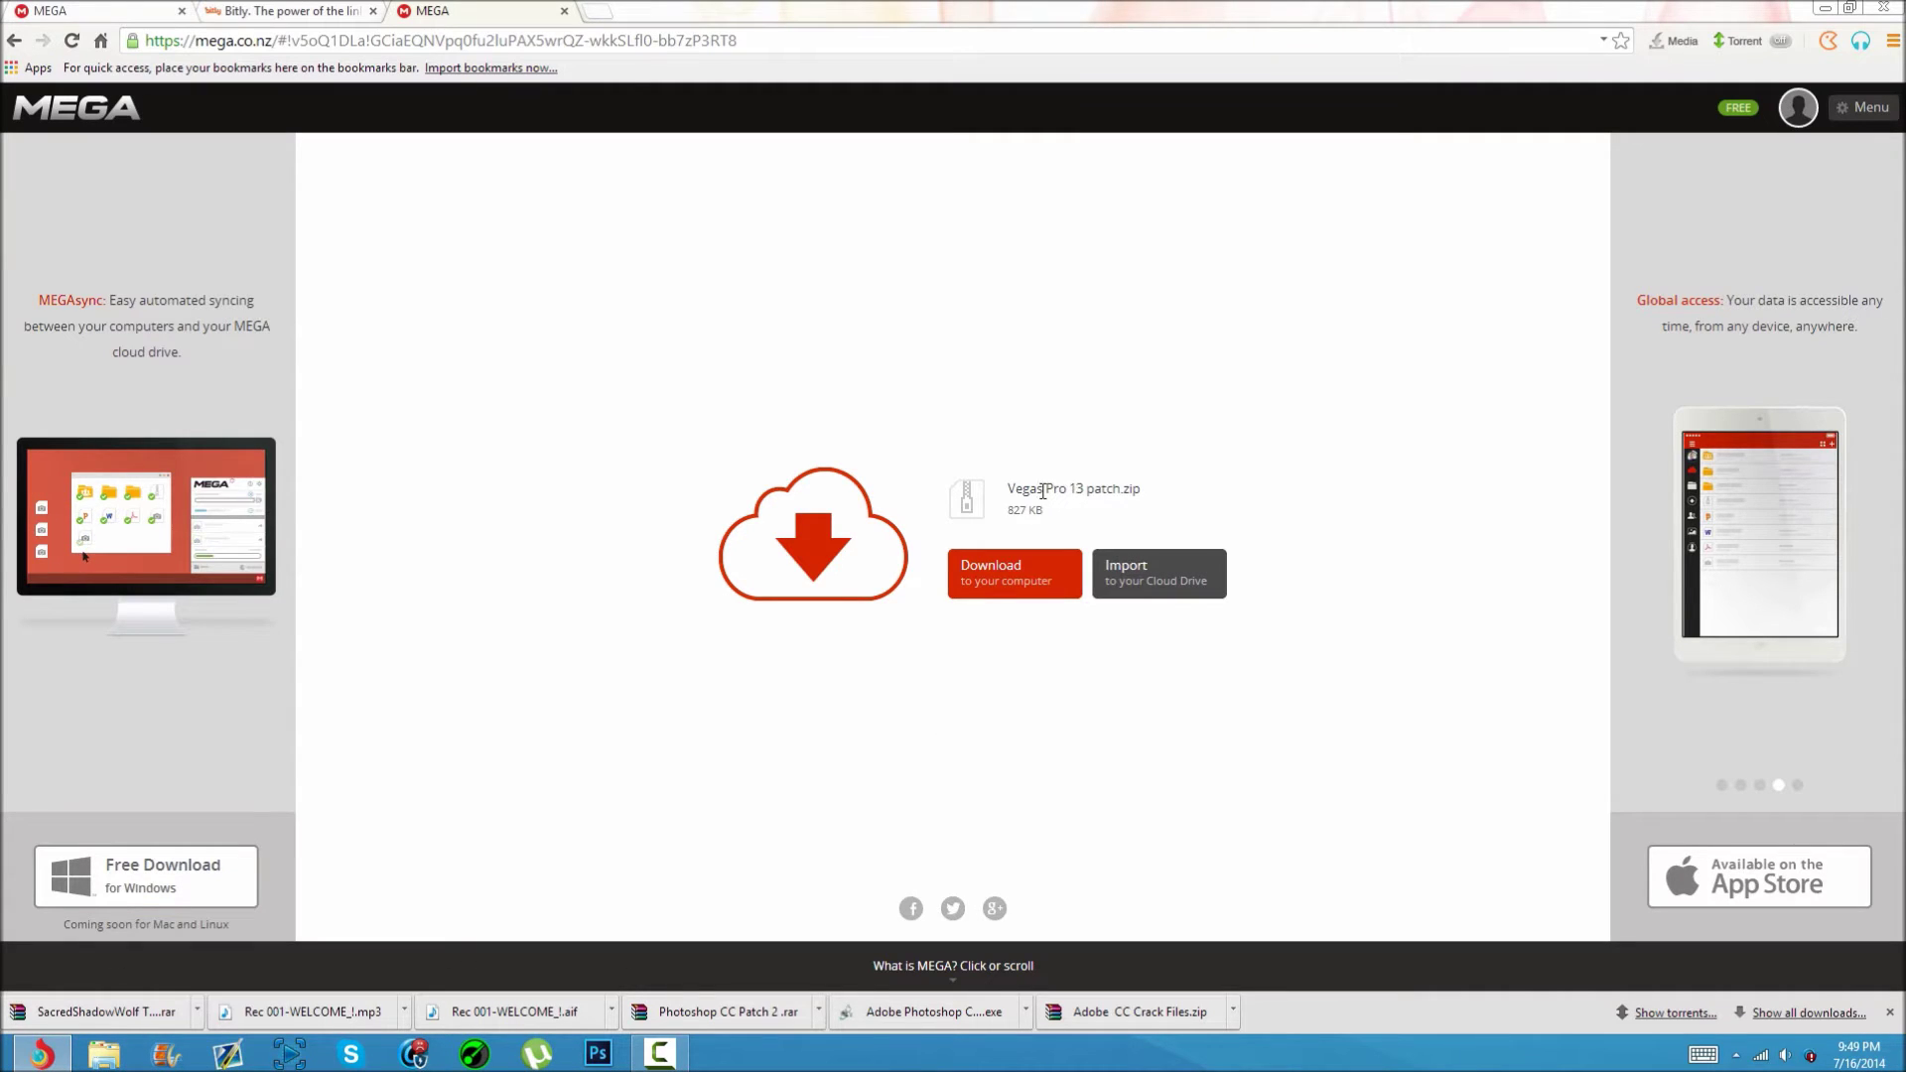
{"action": "left_click_drag", "start_coordinate": [1003, 489], "coordinate": [1204, 498]}
{"action": "left_click", "coordinate": [1191, 476]}
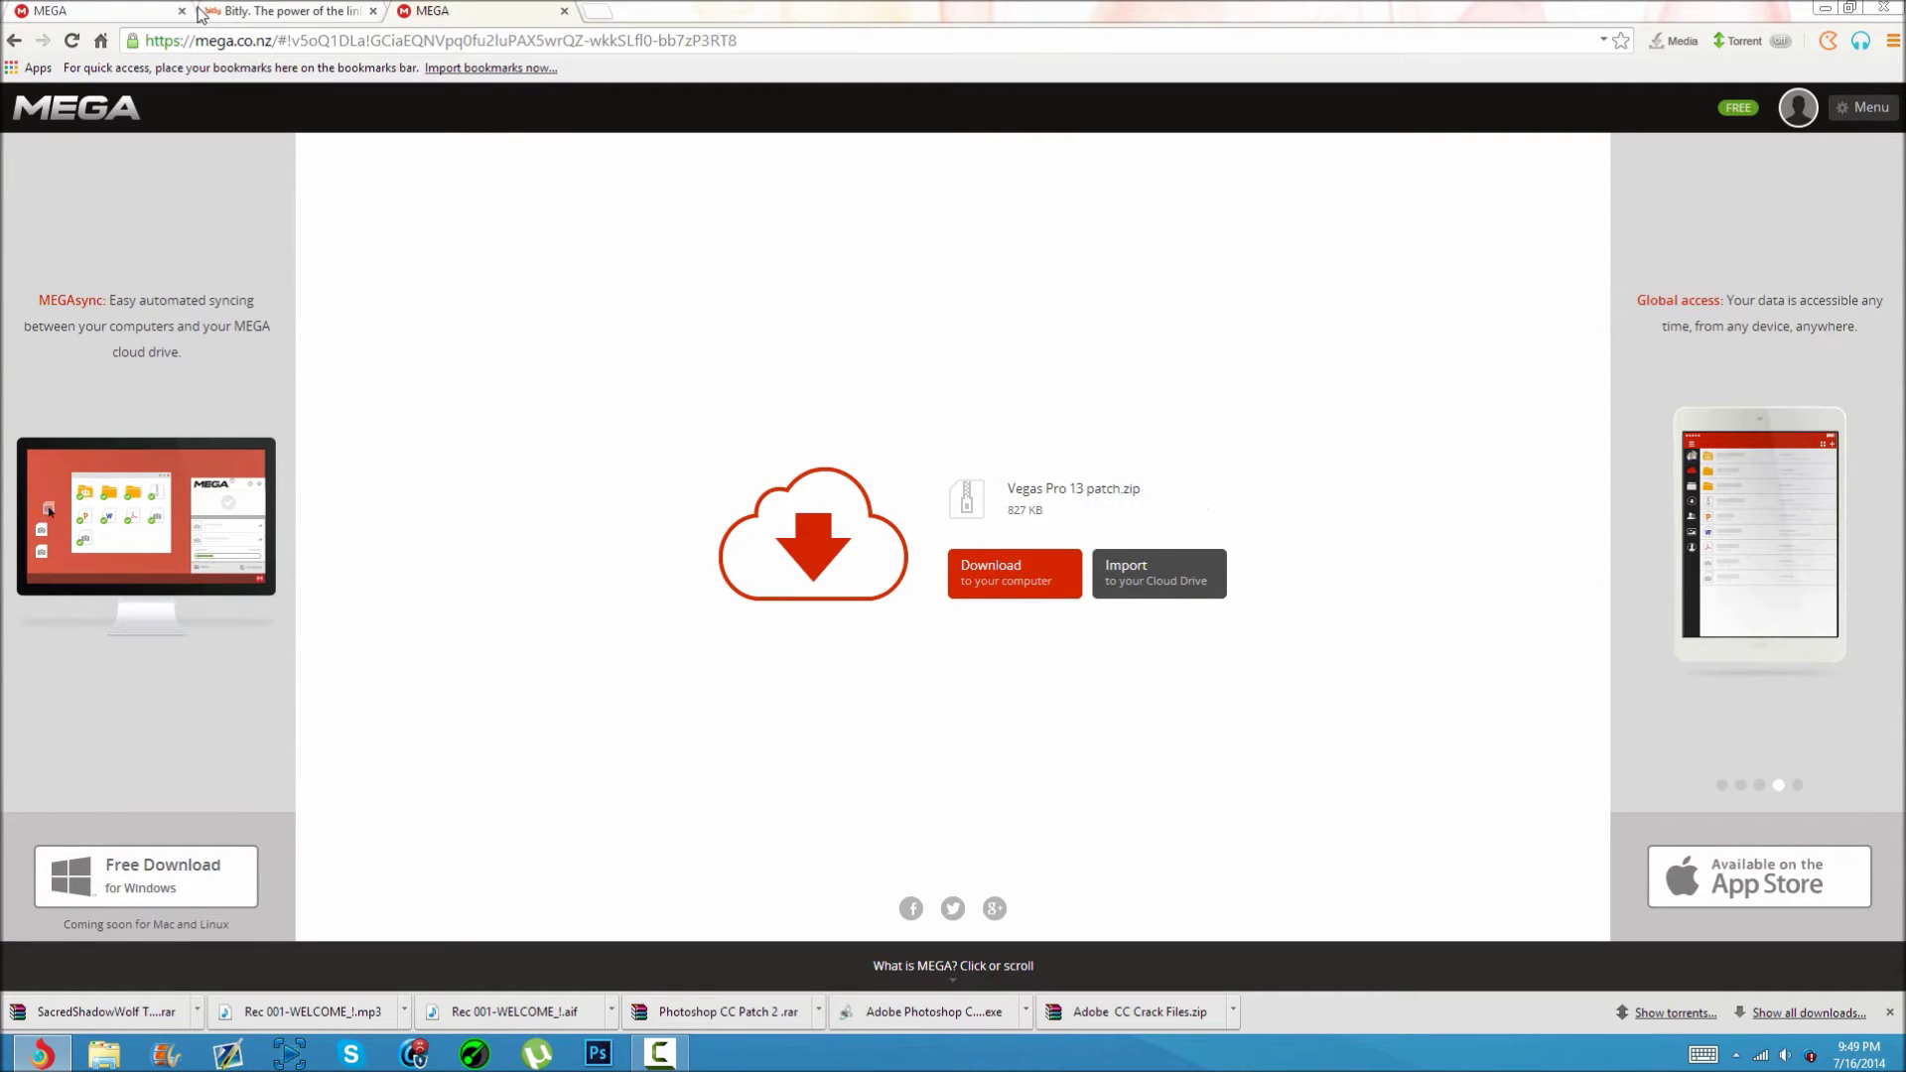
{"action": "left_click", "coordinate": [146, 14]}
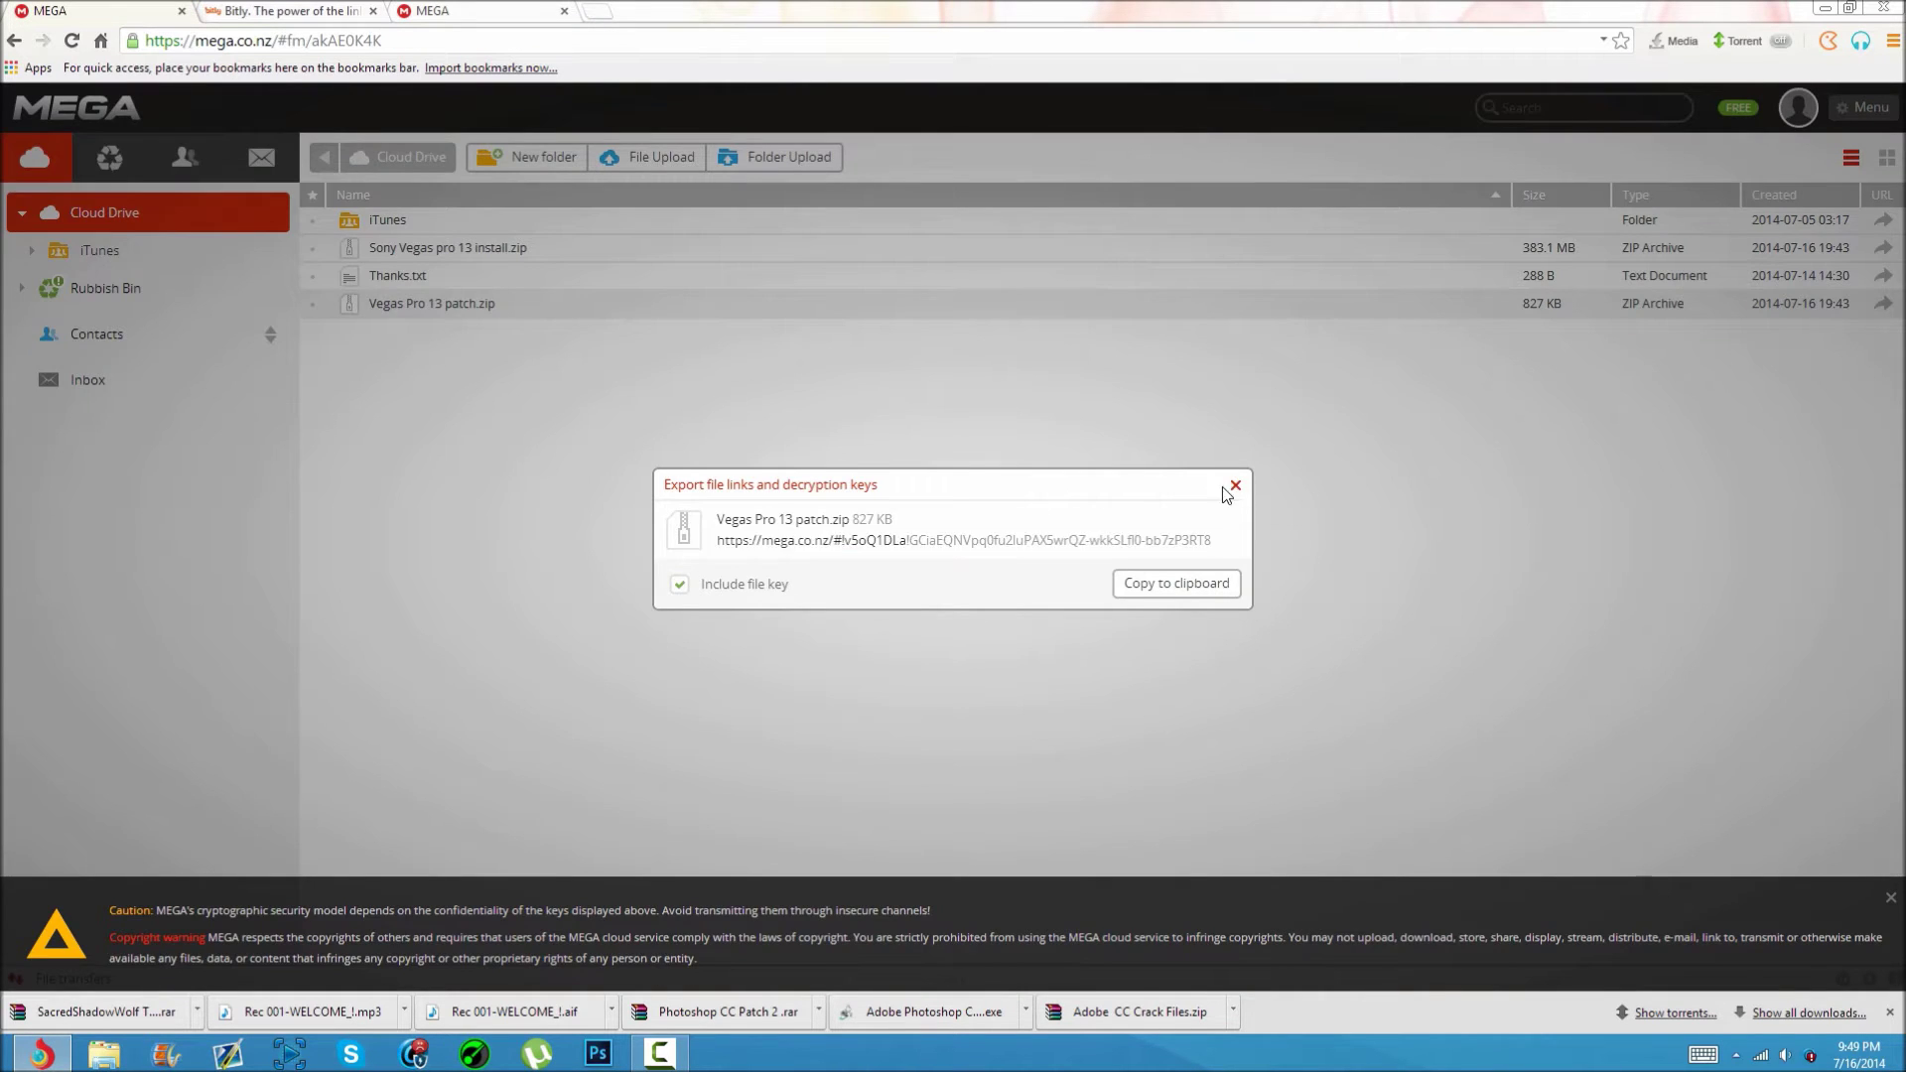
{"action": "left_click", "coordinate": [1231, 489]}
Step: Close the Bitly tab and minimize Torch to reveal the desktop
{"action": "left_click", "coordinate": [250, 12]}
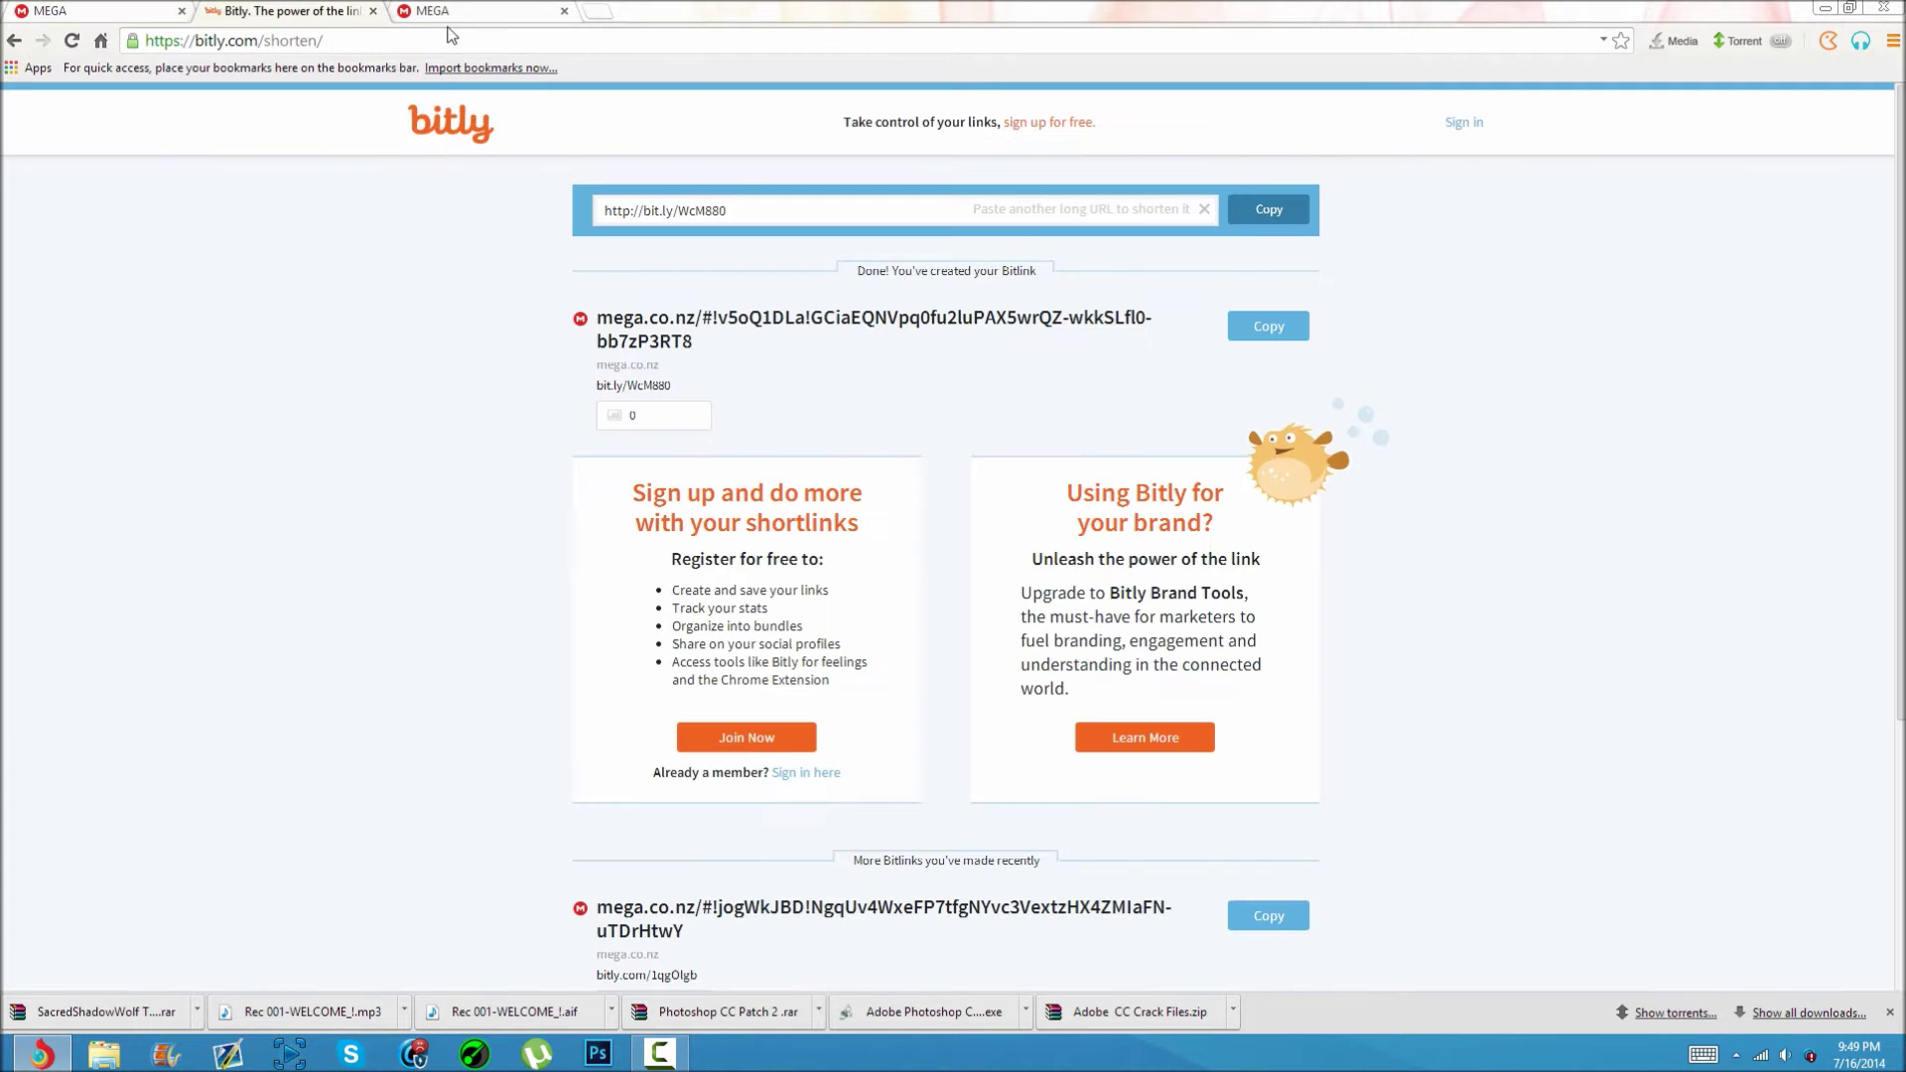
{"action": "left_click", "coordinate": [372, 11]}
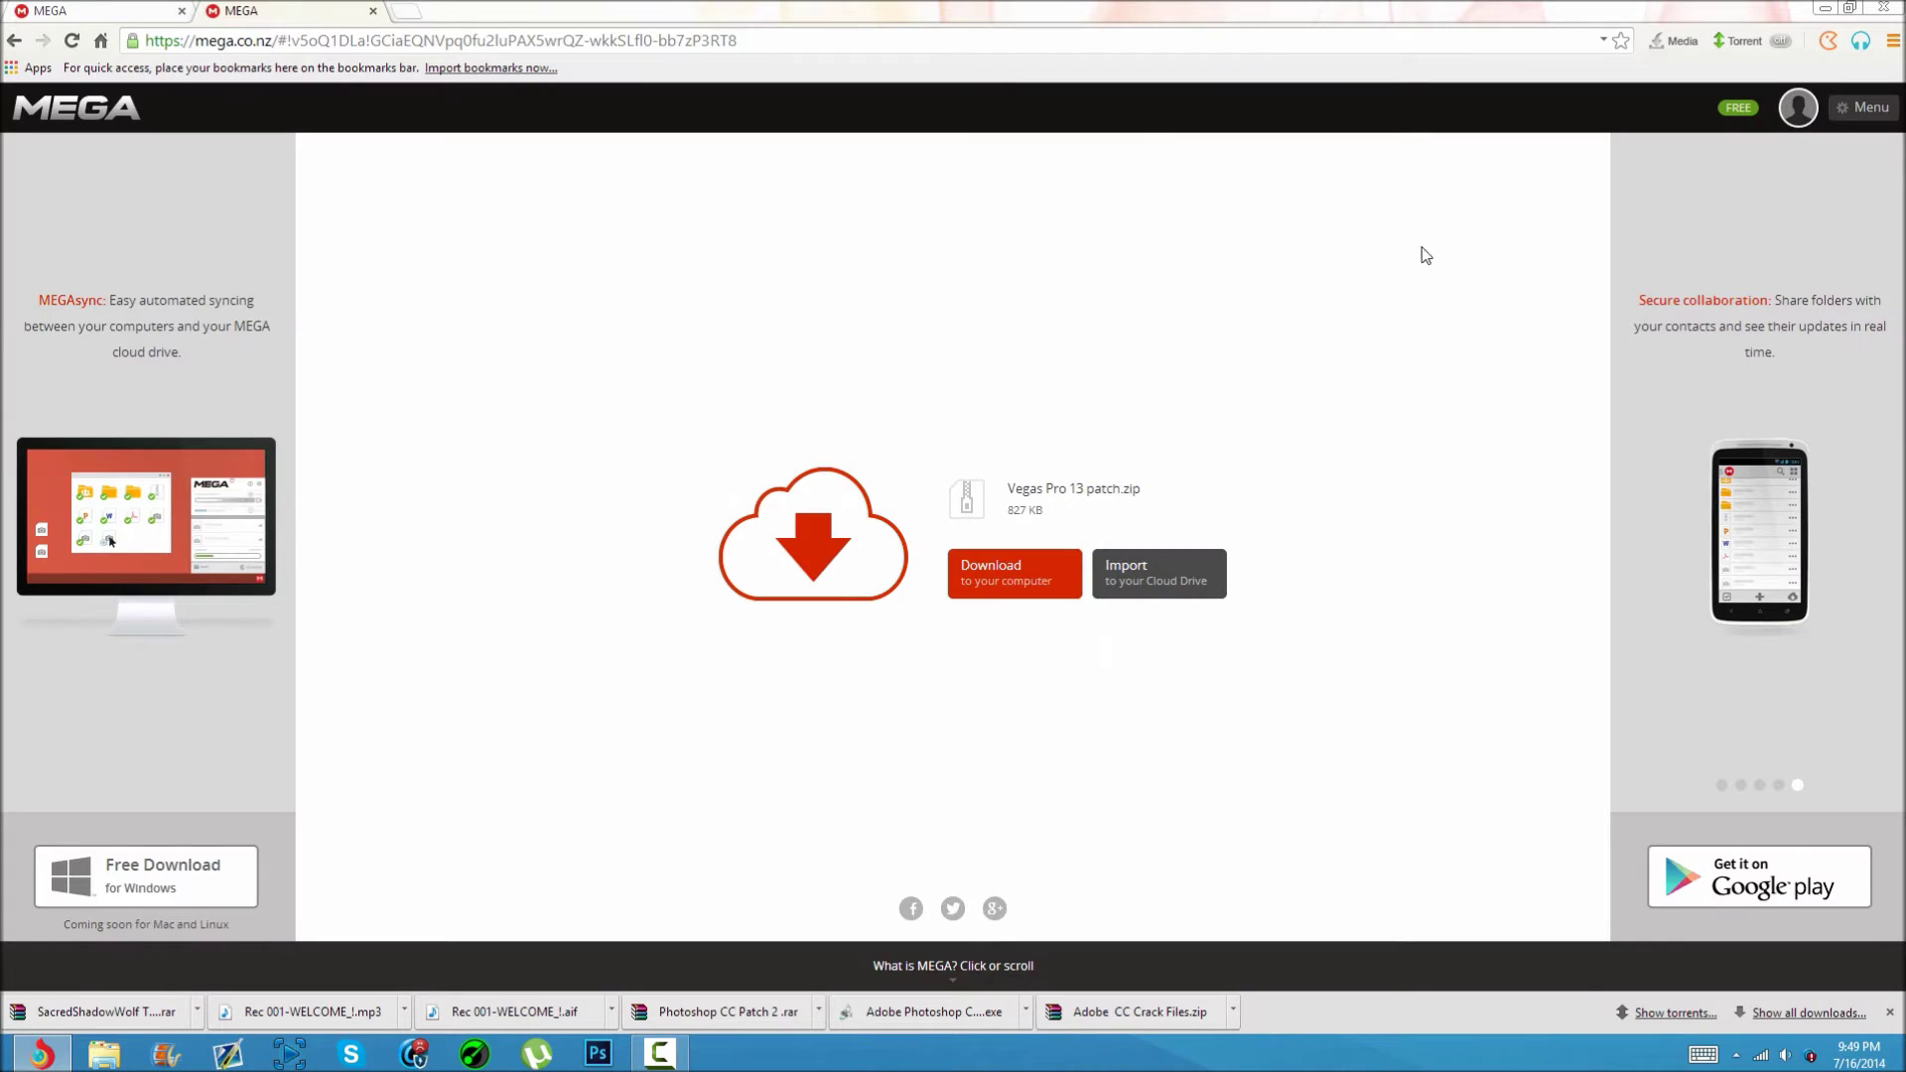
{"action": "left_click_drag", "start_coordinate": [1007, 488], "coordinate": [1078, 488]}
{"action": "left_click", "coordinate": [995, 471]}
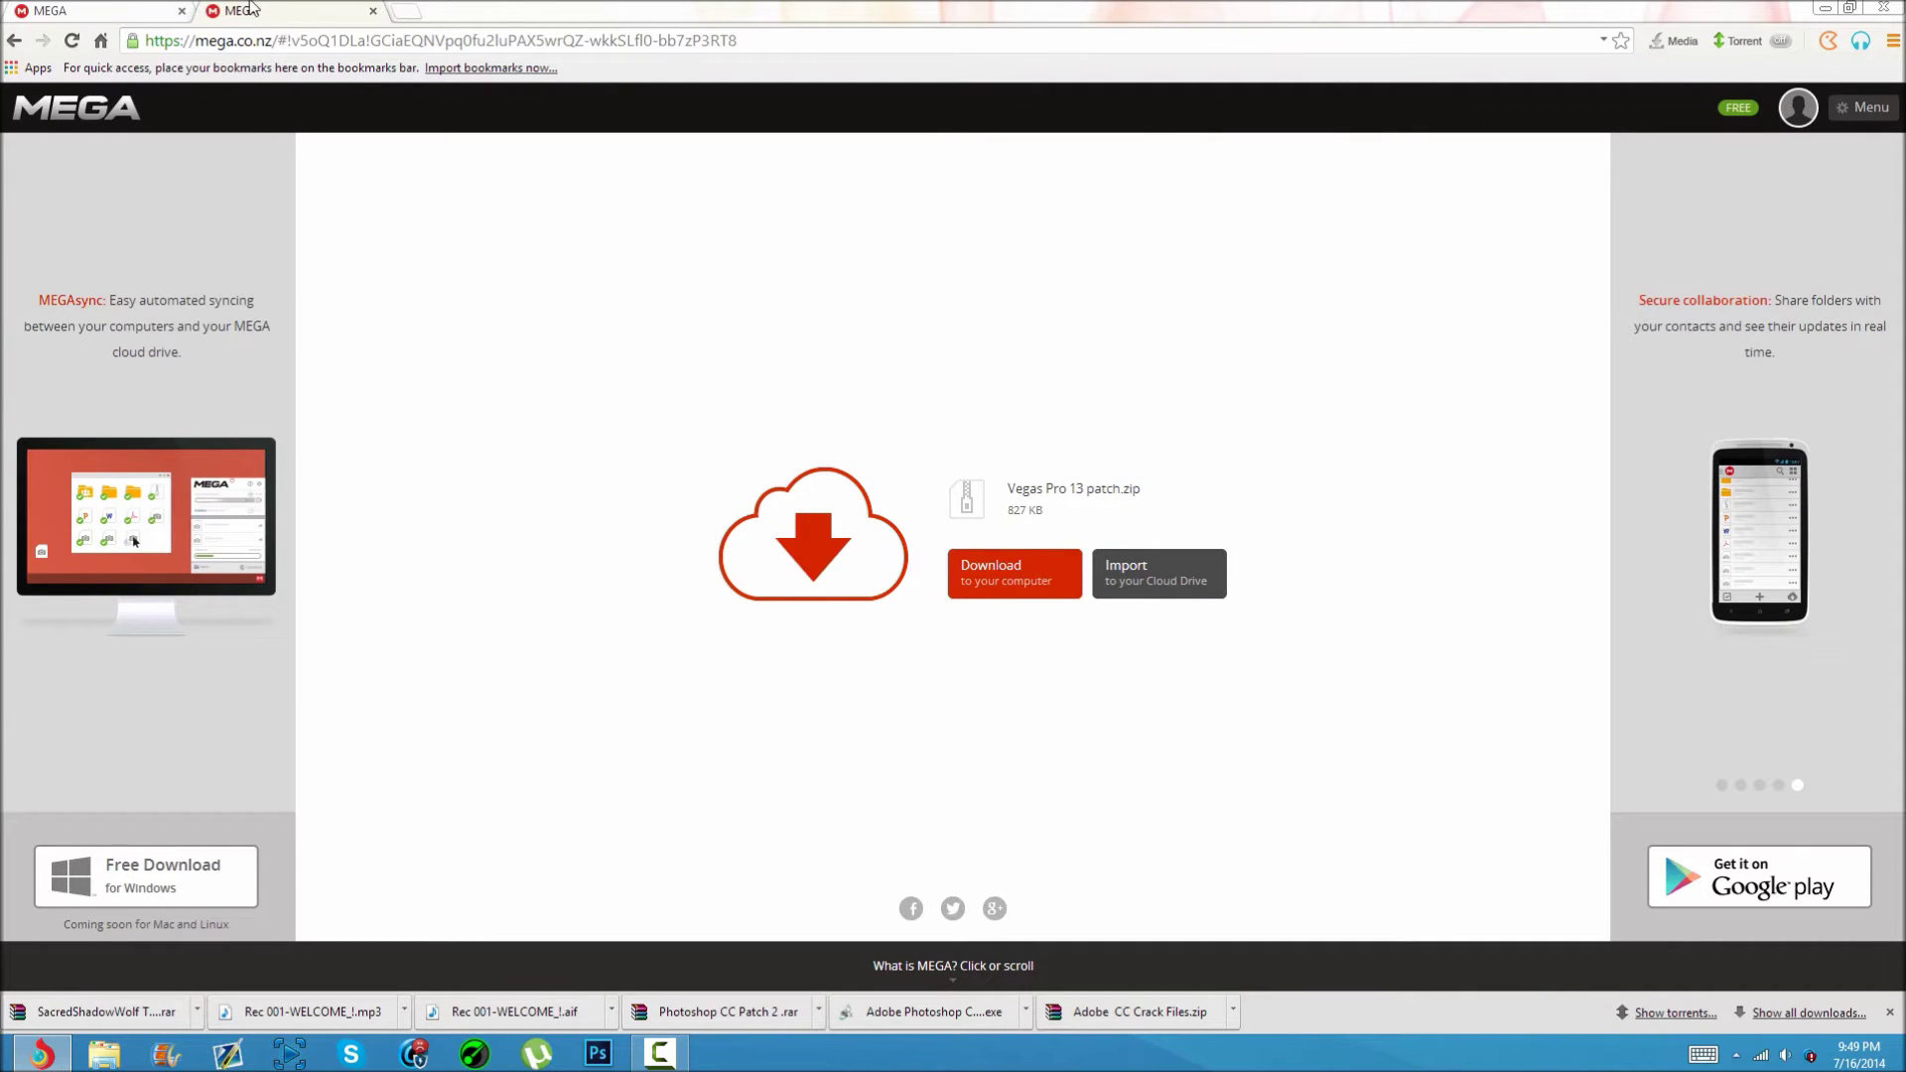
{"action": "left_click", "coordinate": [1822, 8]}
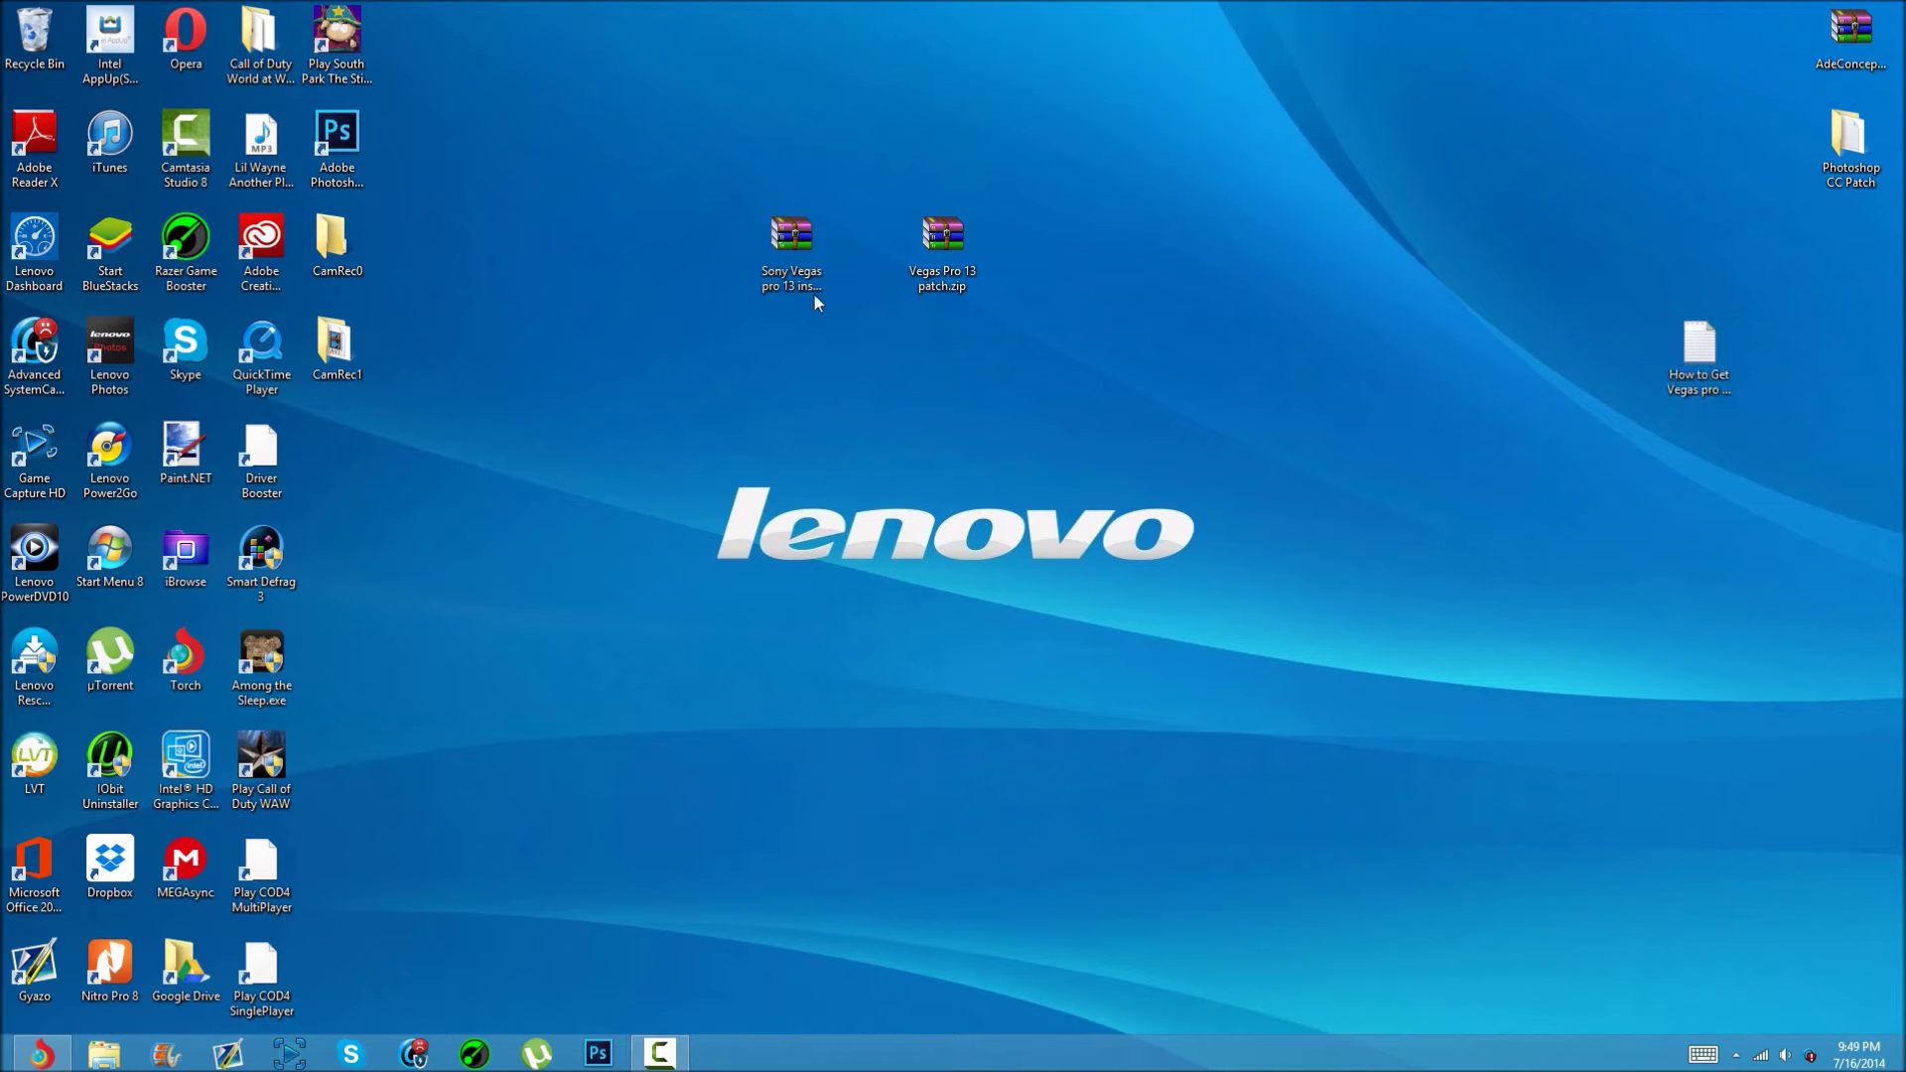
Step: Rearrange the two zip archives and open the Sony Vegas install archive in WinRAR
{"action": "left_click_drag", "start_coordinate": [735, 147], "coordinate": [1061, 134]}
{"action": "left_click", "coordinate": [946, 198]}
{"action": "left_click_drag", "start_coordinate": [946, 199], "coordinate": [868, 199]}
{"action": "left_click", "coordinate": [868, 197]}
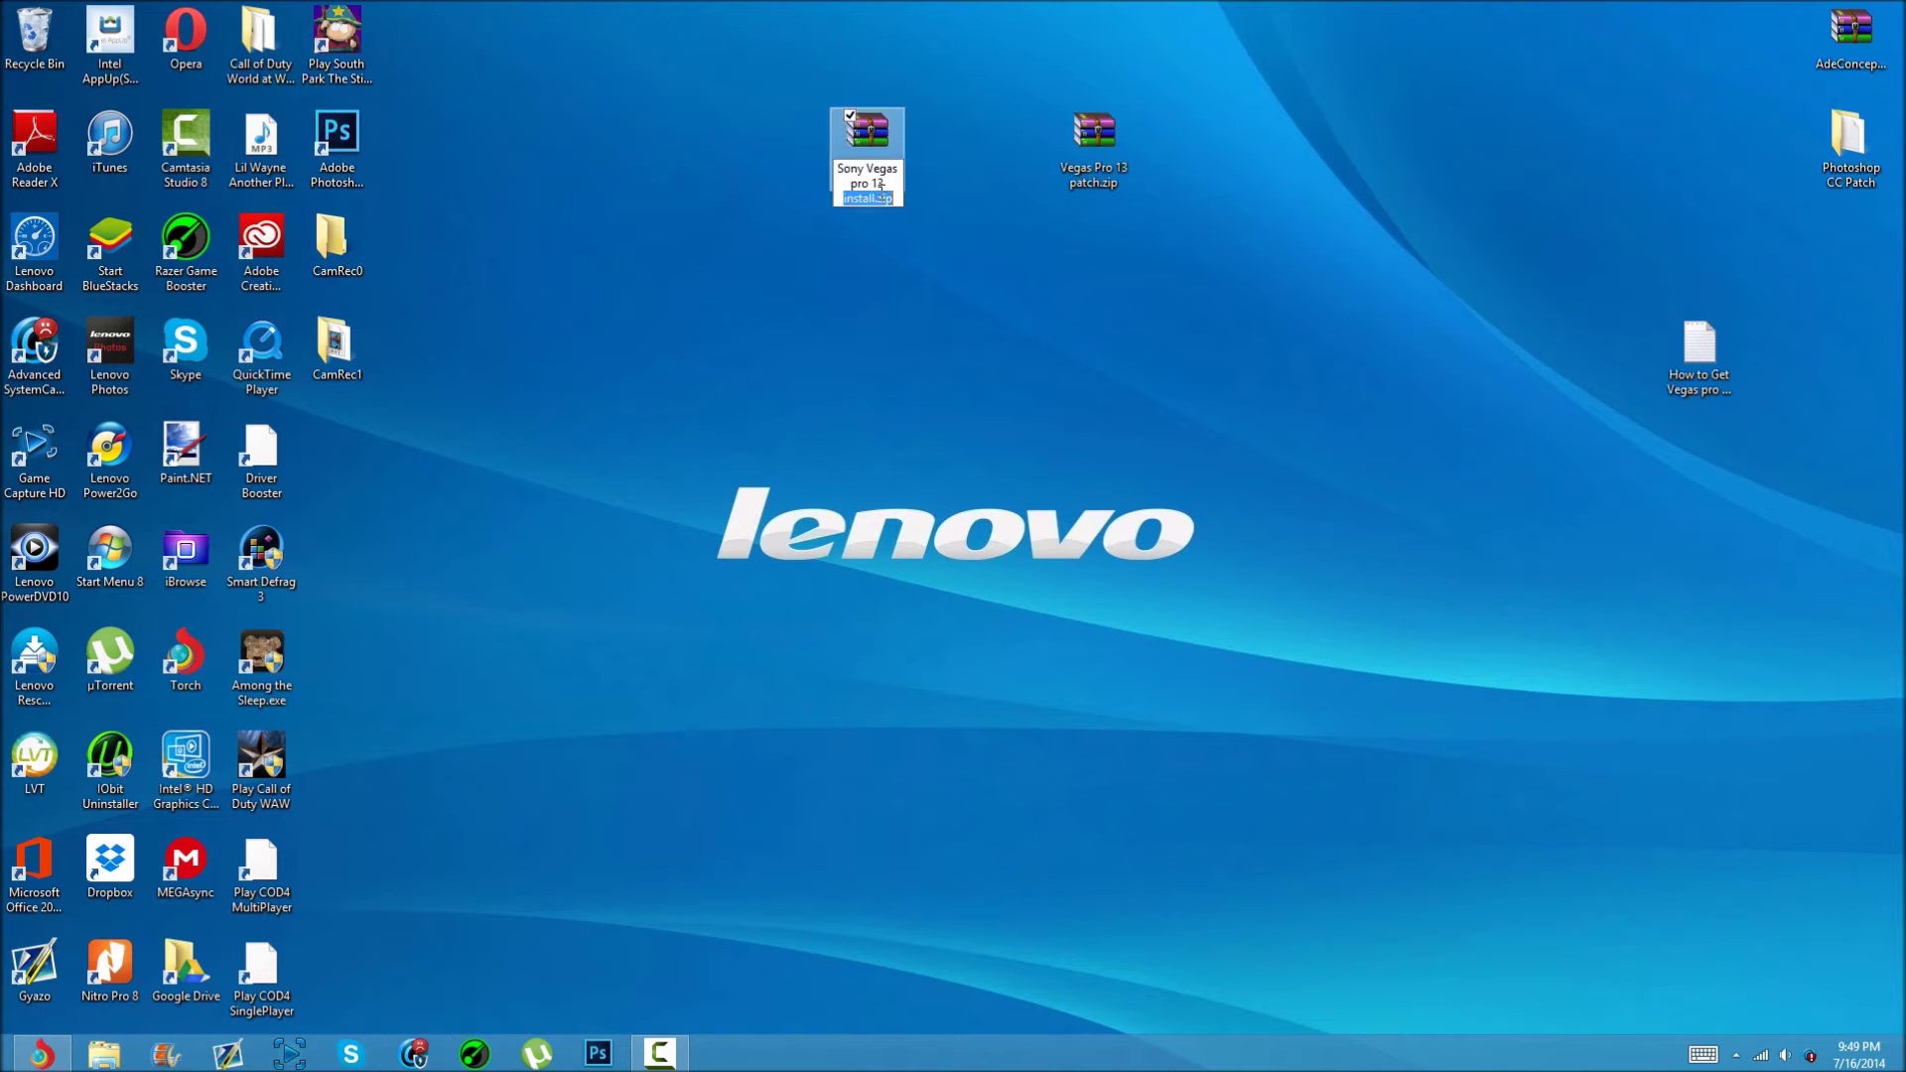
{"action": "double_click", "coordinate": [884, 134]}
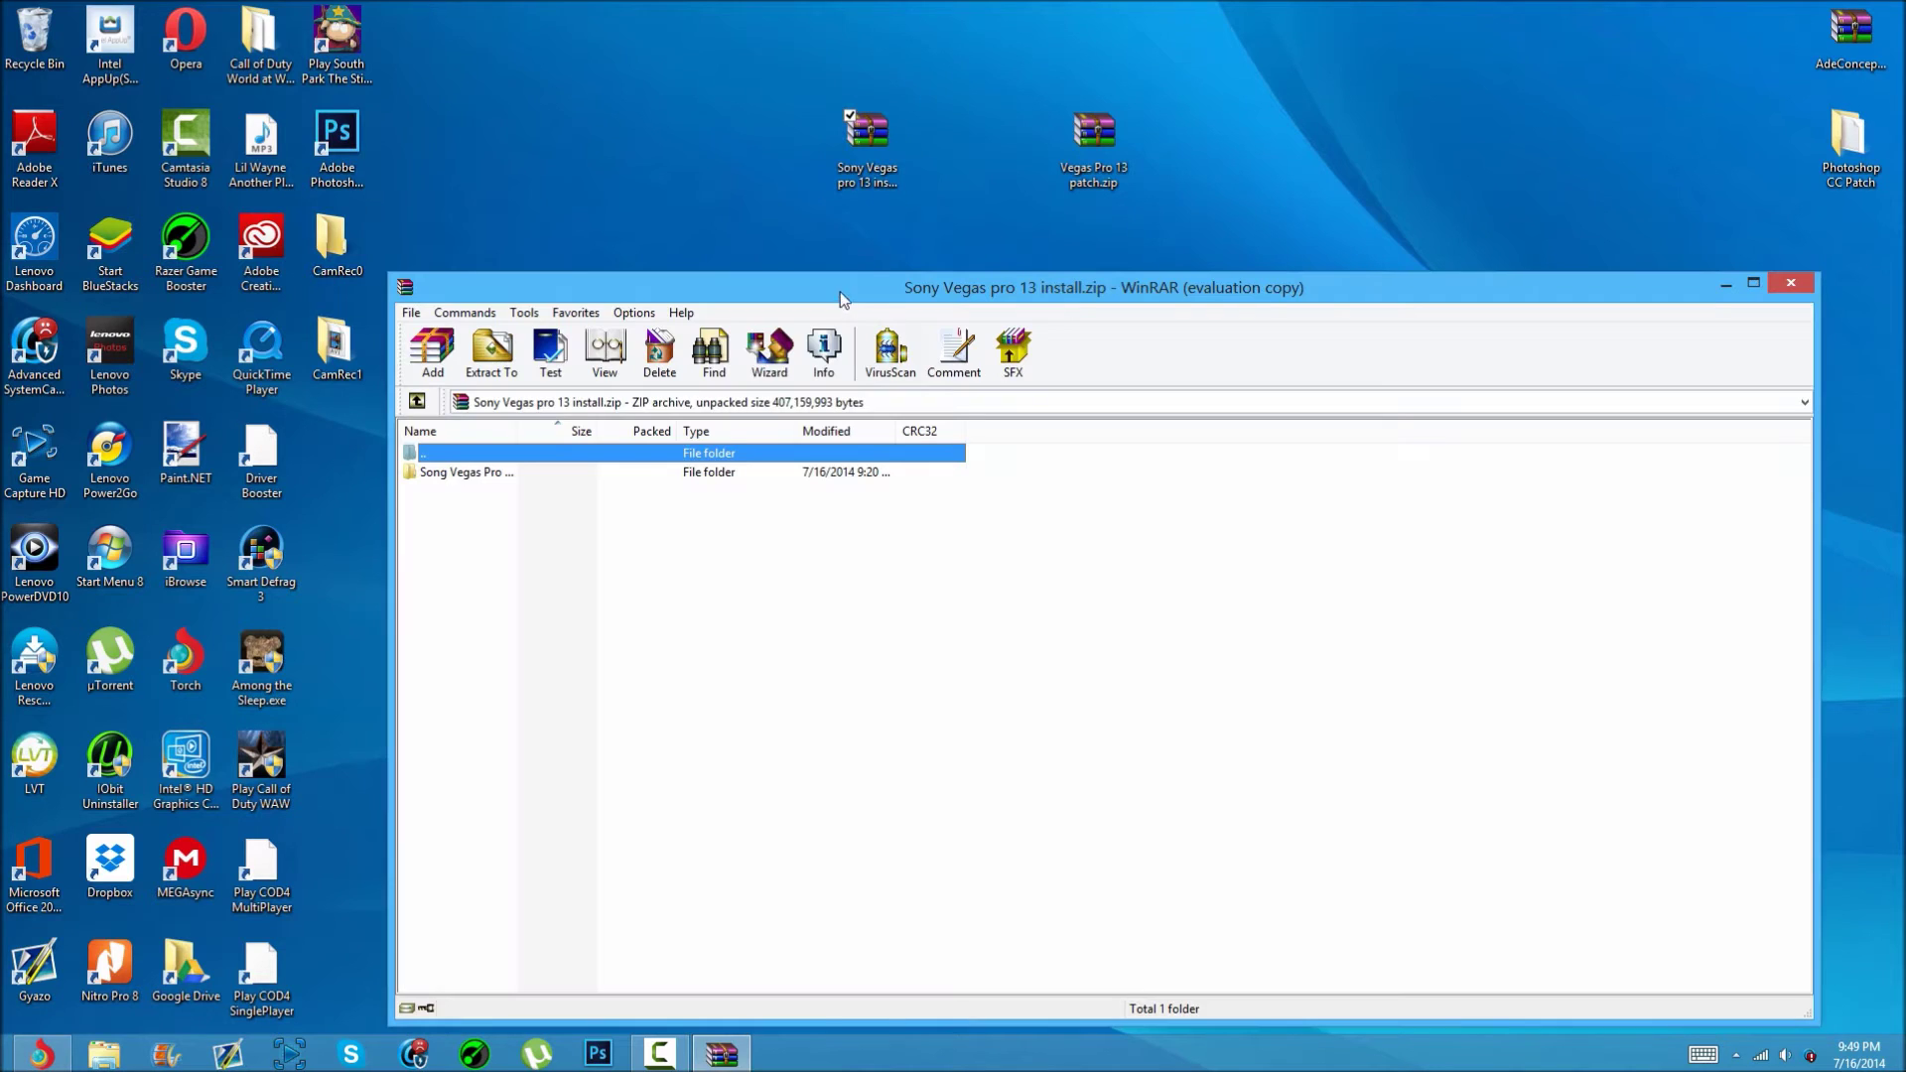
Step: Extract the Song Vegas Pro 13 folder to the desktop, close WinRAR, and centre the folder
{"action": "left_click_drag", "start_coordinate": [691, 280], "coordinate": [780, 287]}
{"action": "left_click_drag", "start_coordinate": [635, 476], "coordinate": [344, 439]}
{"action": "left_click", "coordinate": [151, 295]}
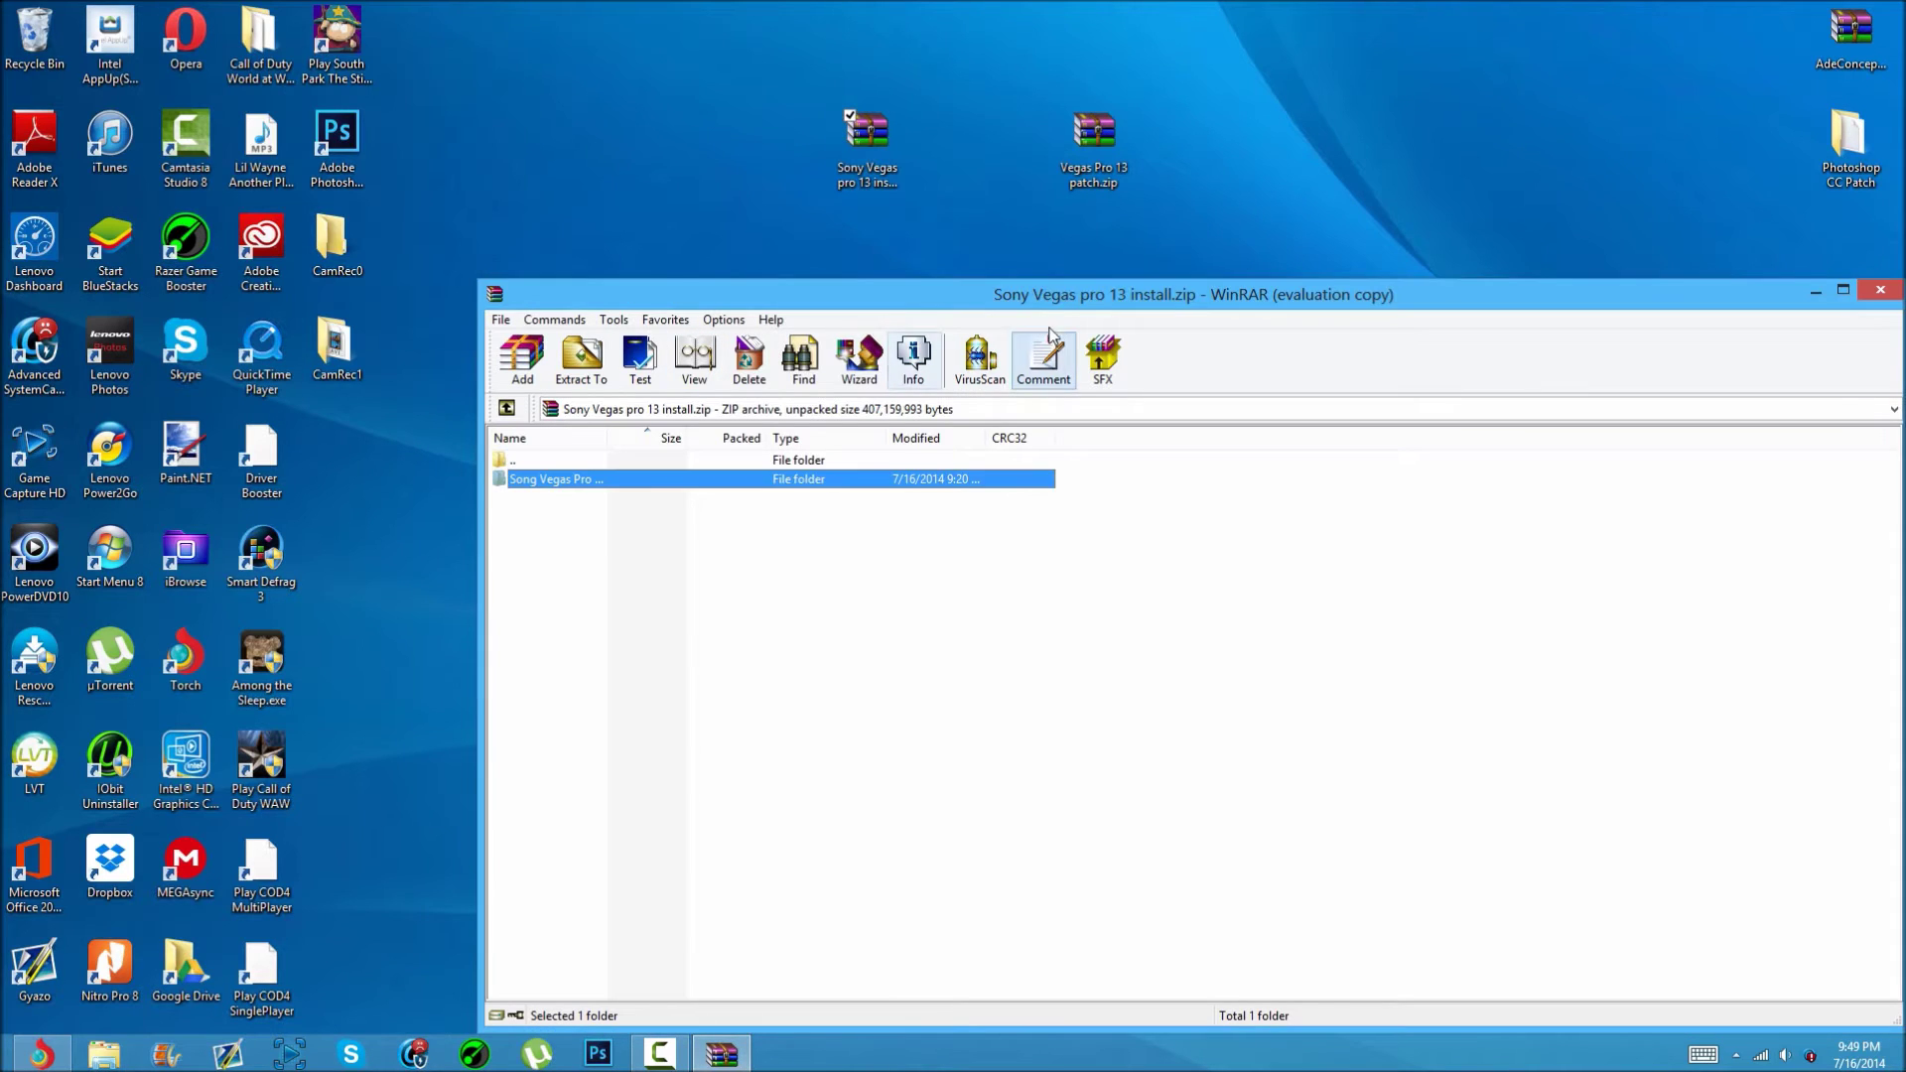
{"action": "left_click_drag", "start_coordinate": [1052, 303], "coordinate": [1131, 303]}
{"action": "left_click", "coordinate": [661, 357]}
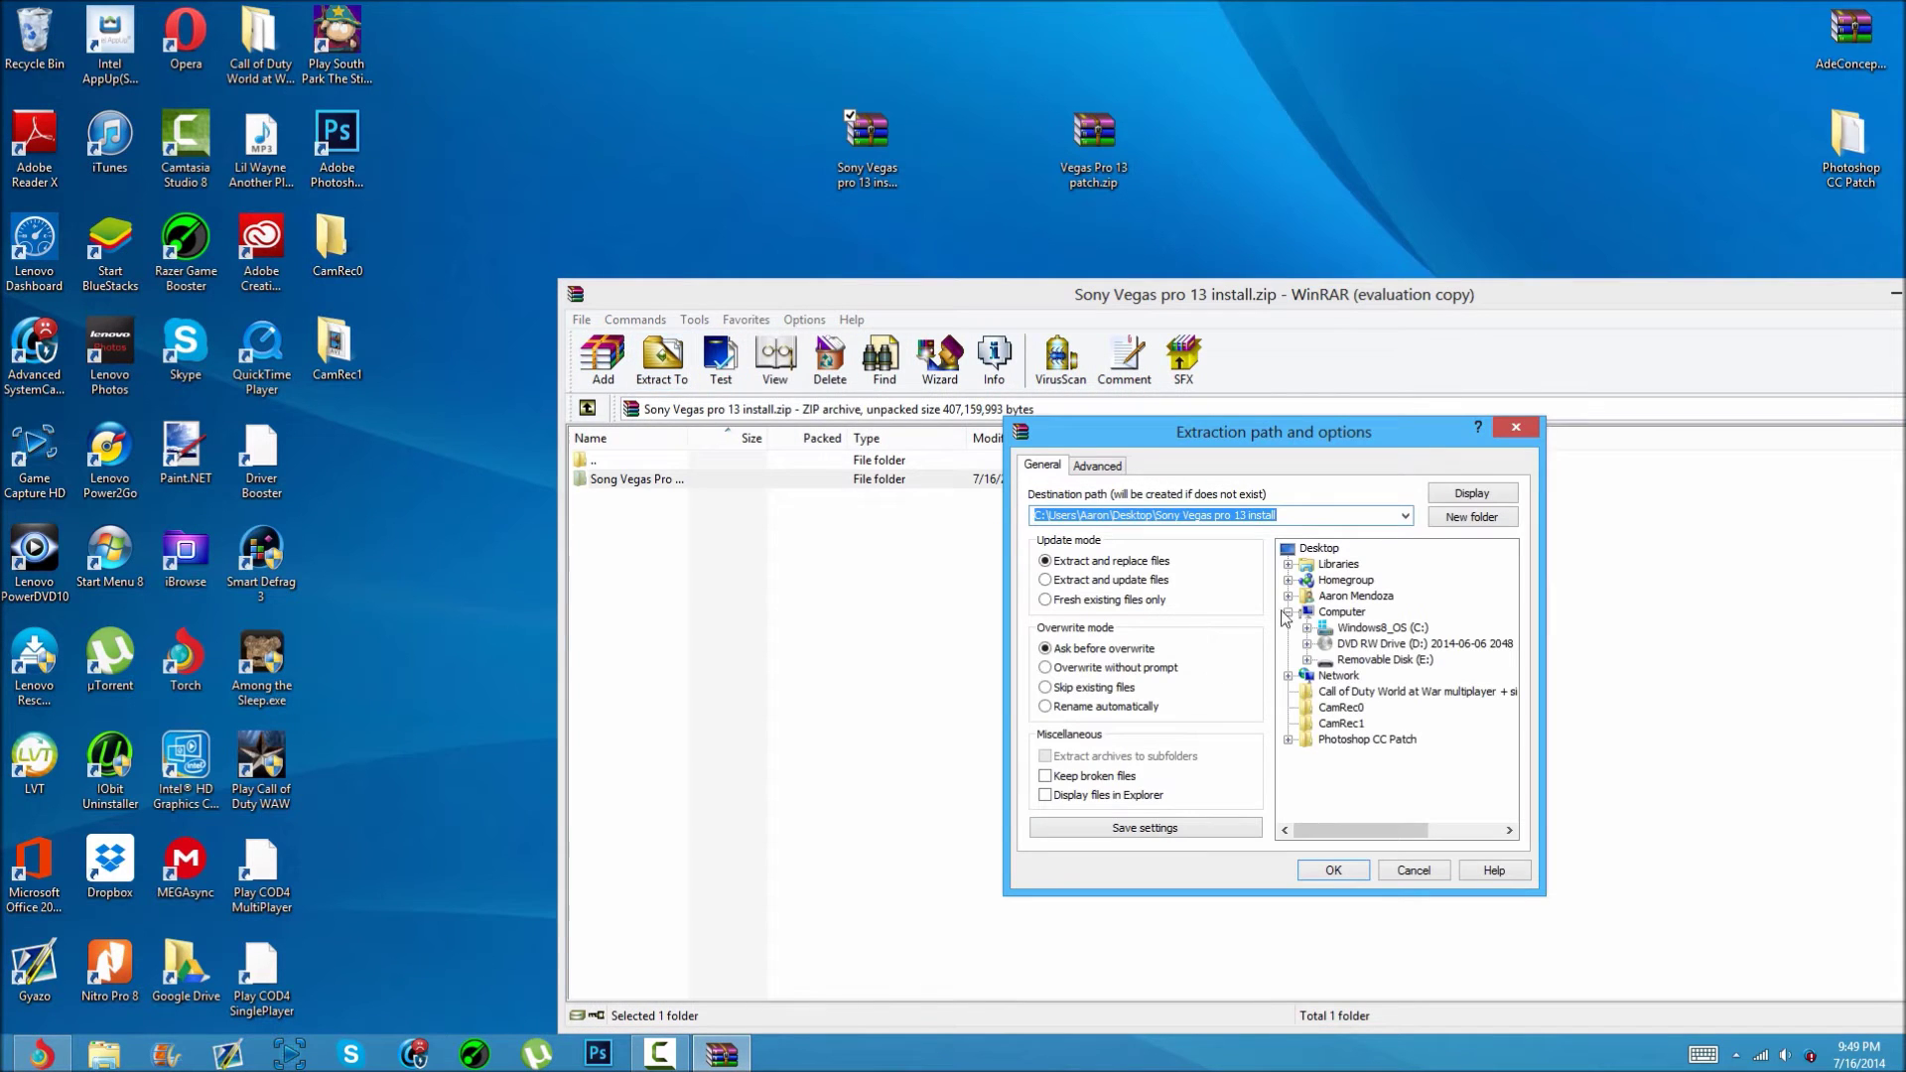
{"action": "left_click", "coordinate": [1355, 870]}
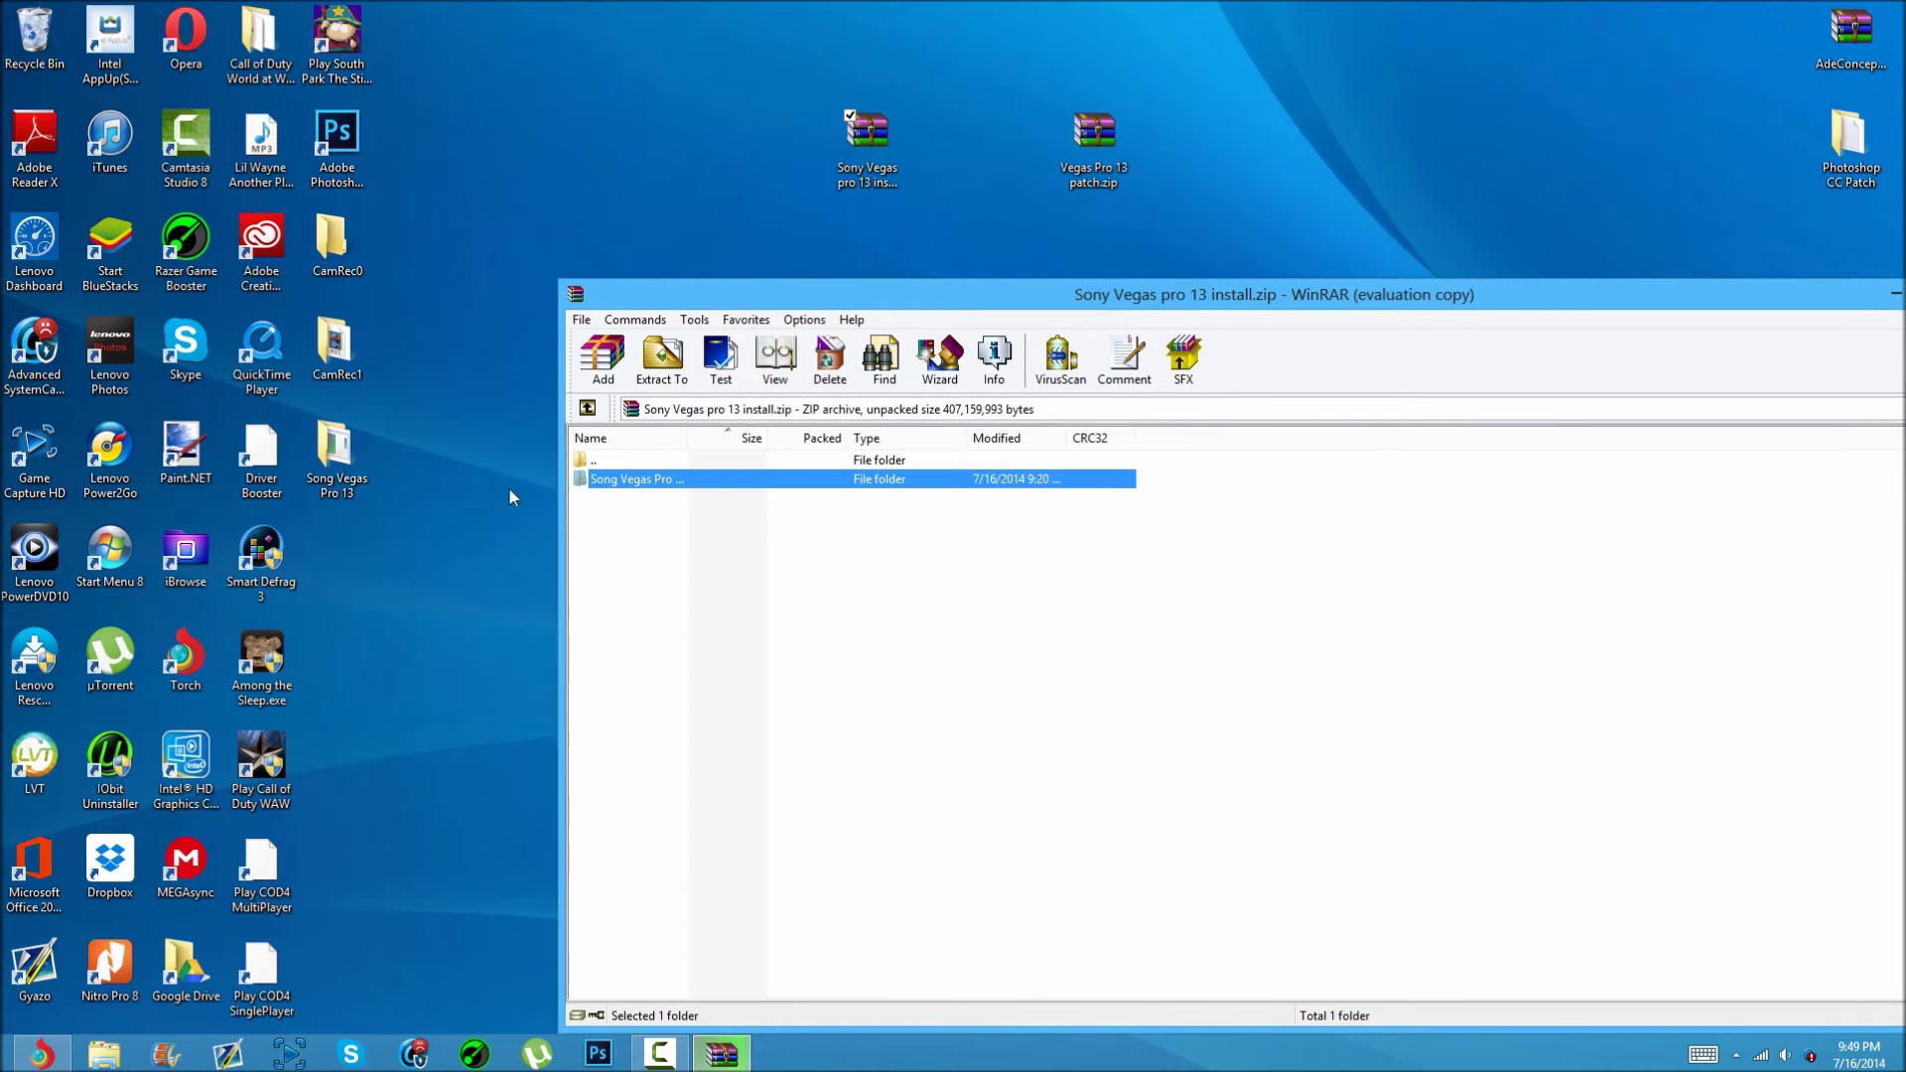
{"action": "left_click_drag", "start_coordinate": [1709, 298], "coordinate": [1508, 325]}
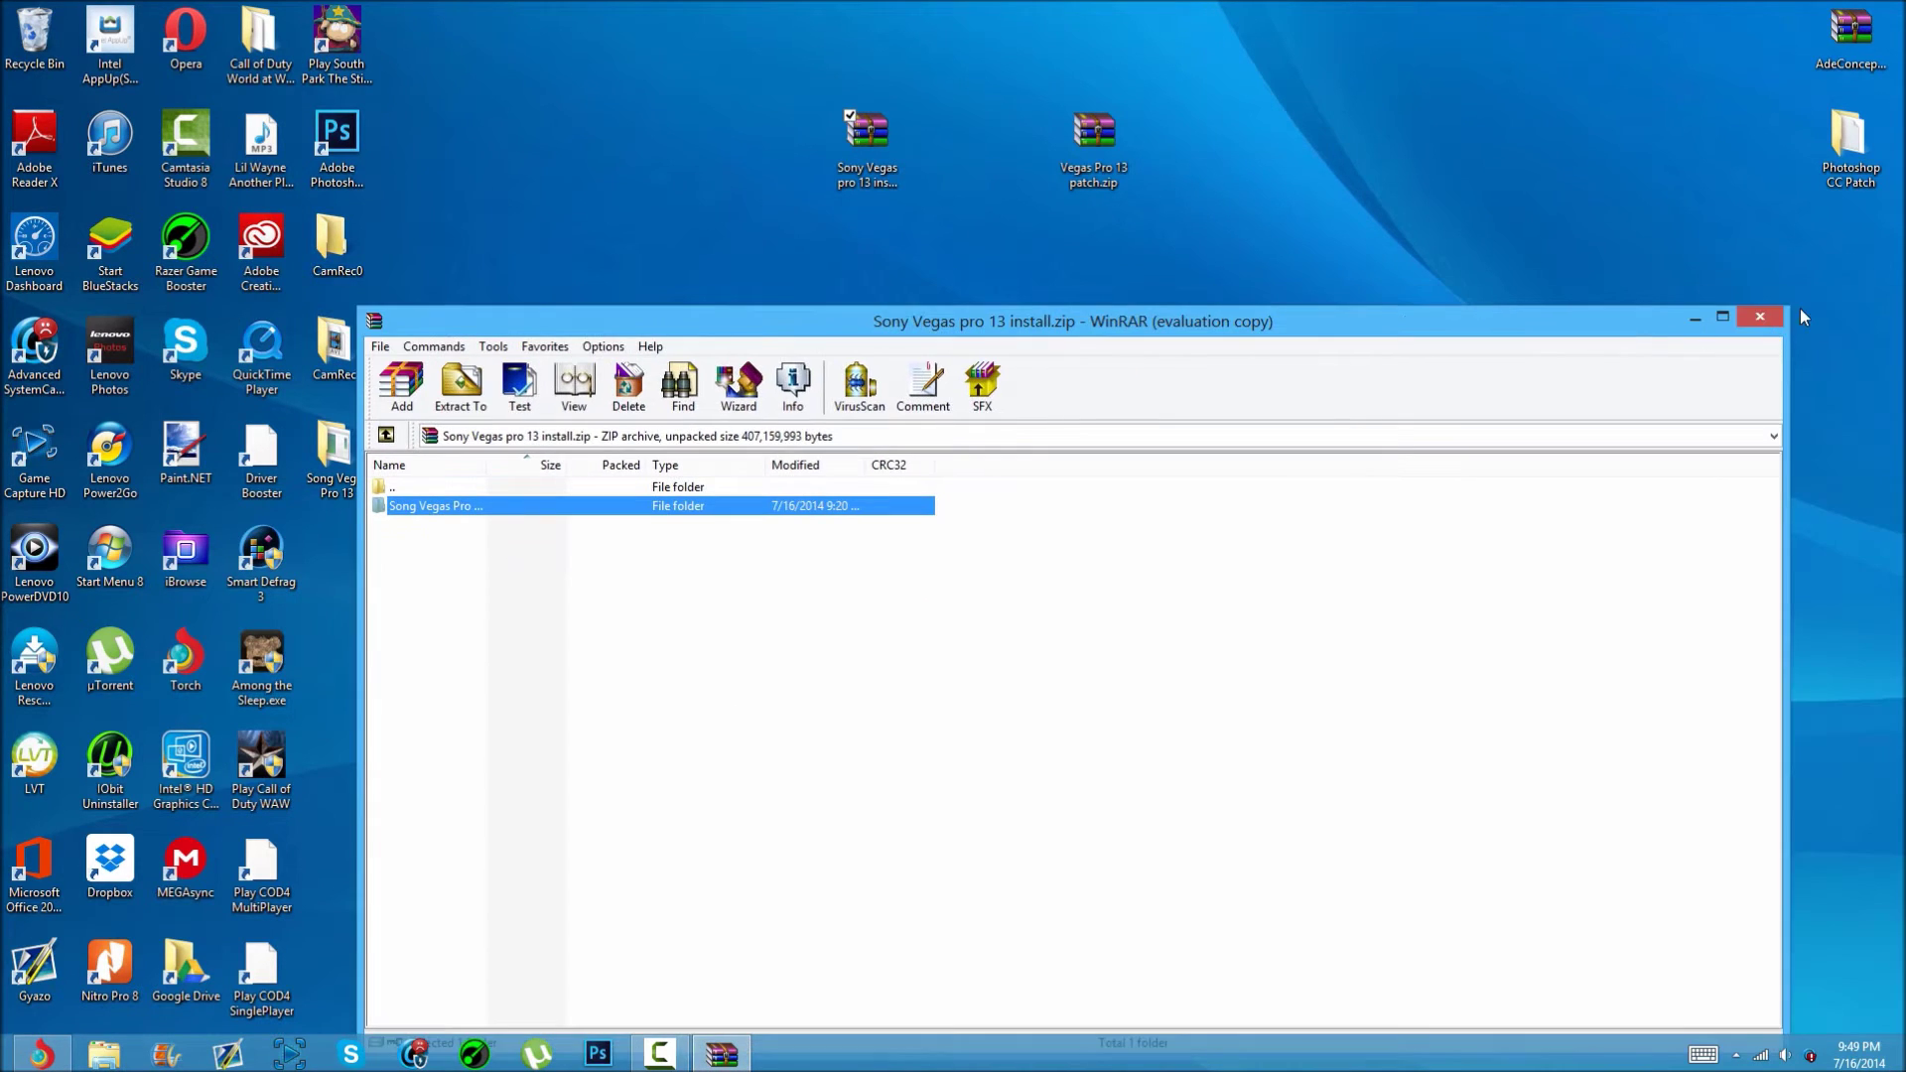
{"action": "left_click", "coordinate": [1781, 315]}
{"action": "left_click_drag", "start_coordinate": [336, 452], "coordinate": [640, 452]}
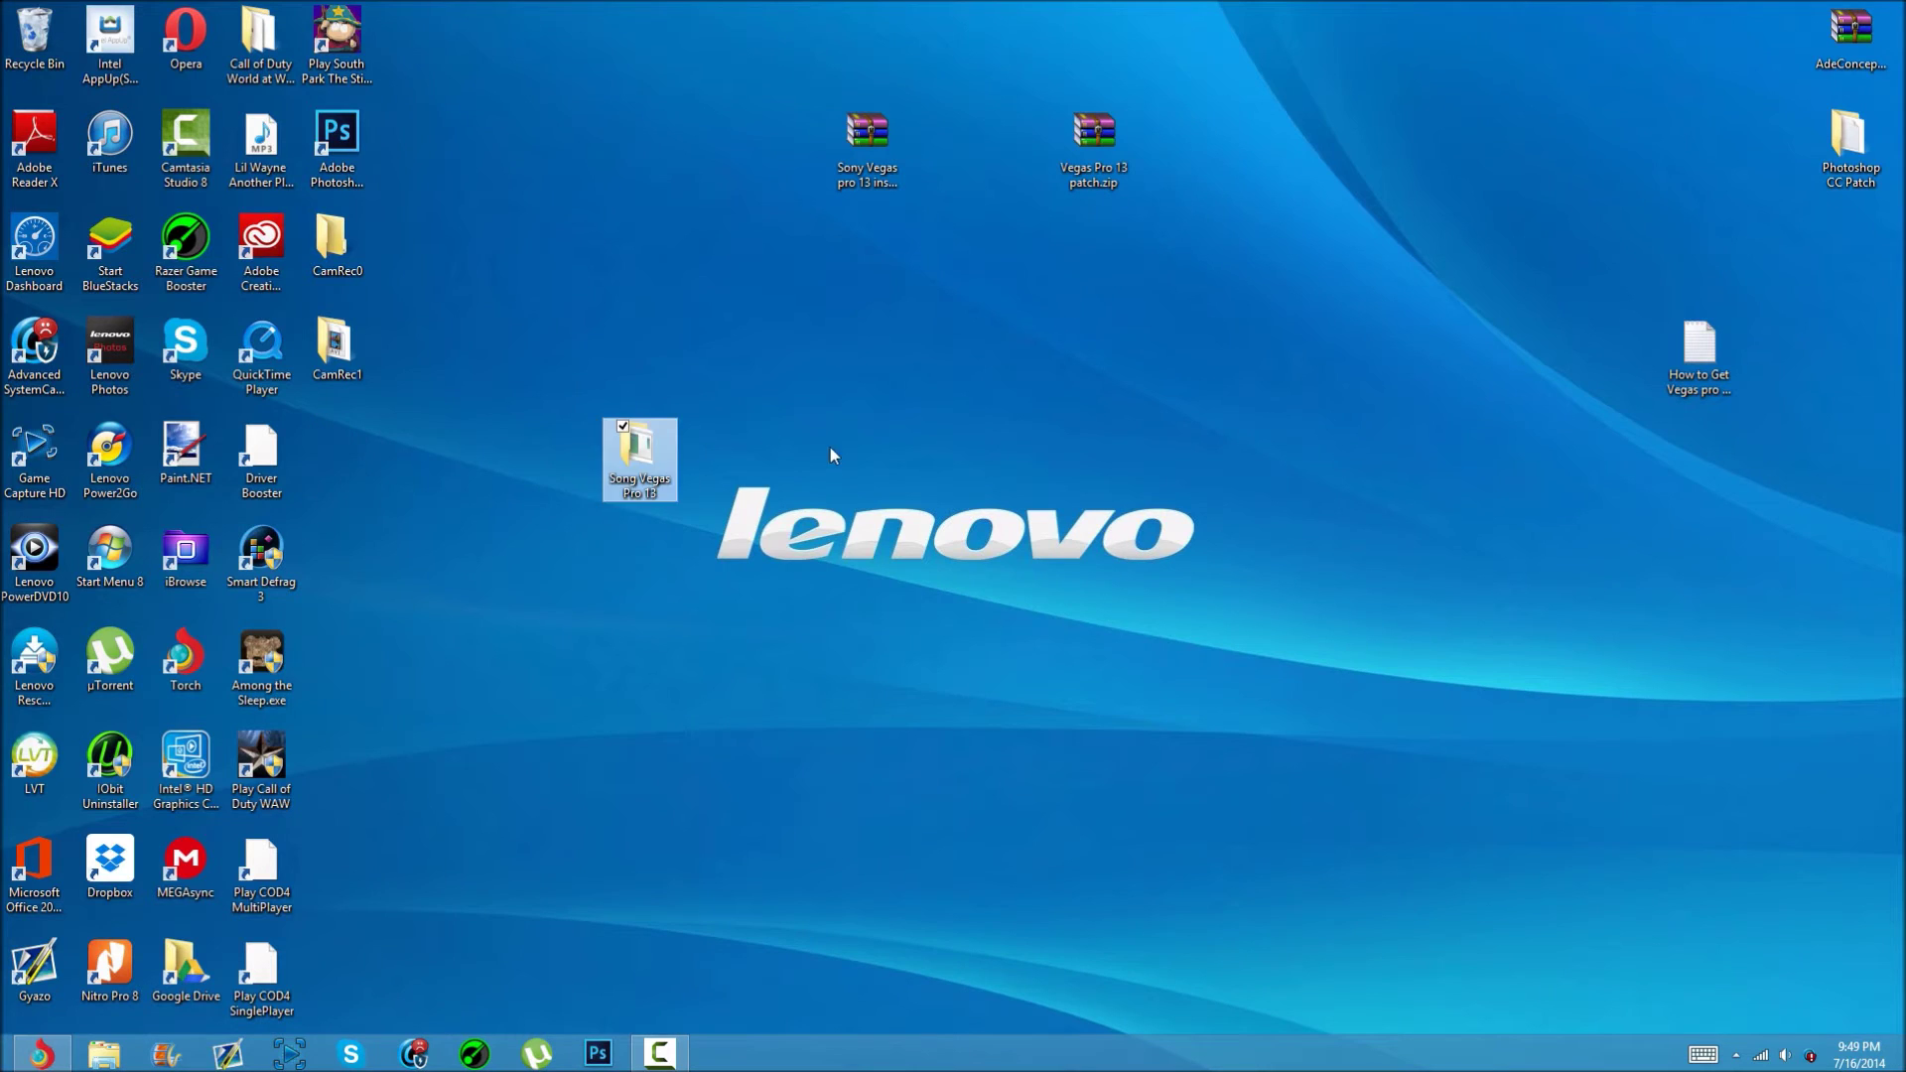
Step: Extract Vegas Pro 13 patch.zip here and move the Patch folder and README.txt to the centre
{"action": "right_click", "coordinate": [1117, 165]}
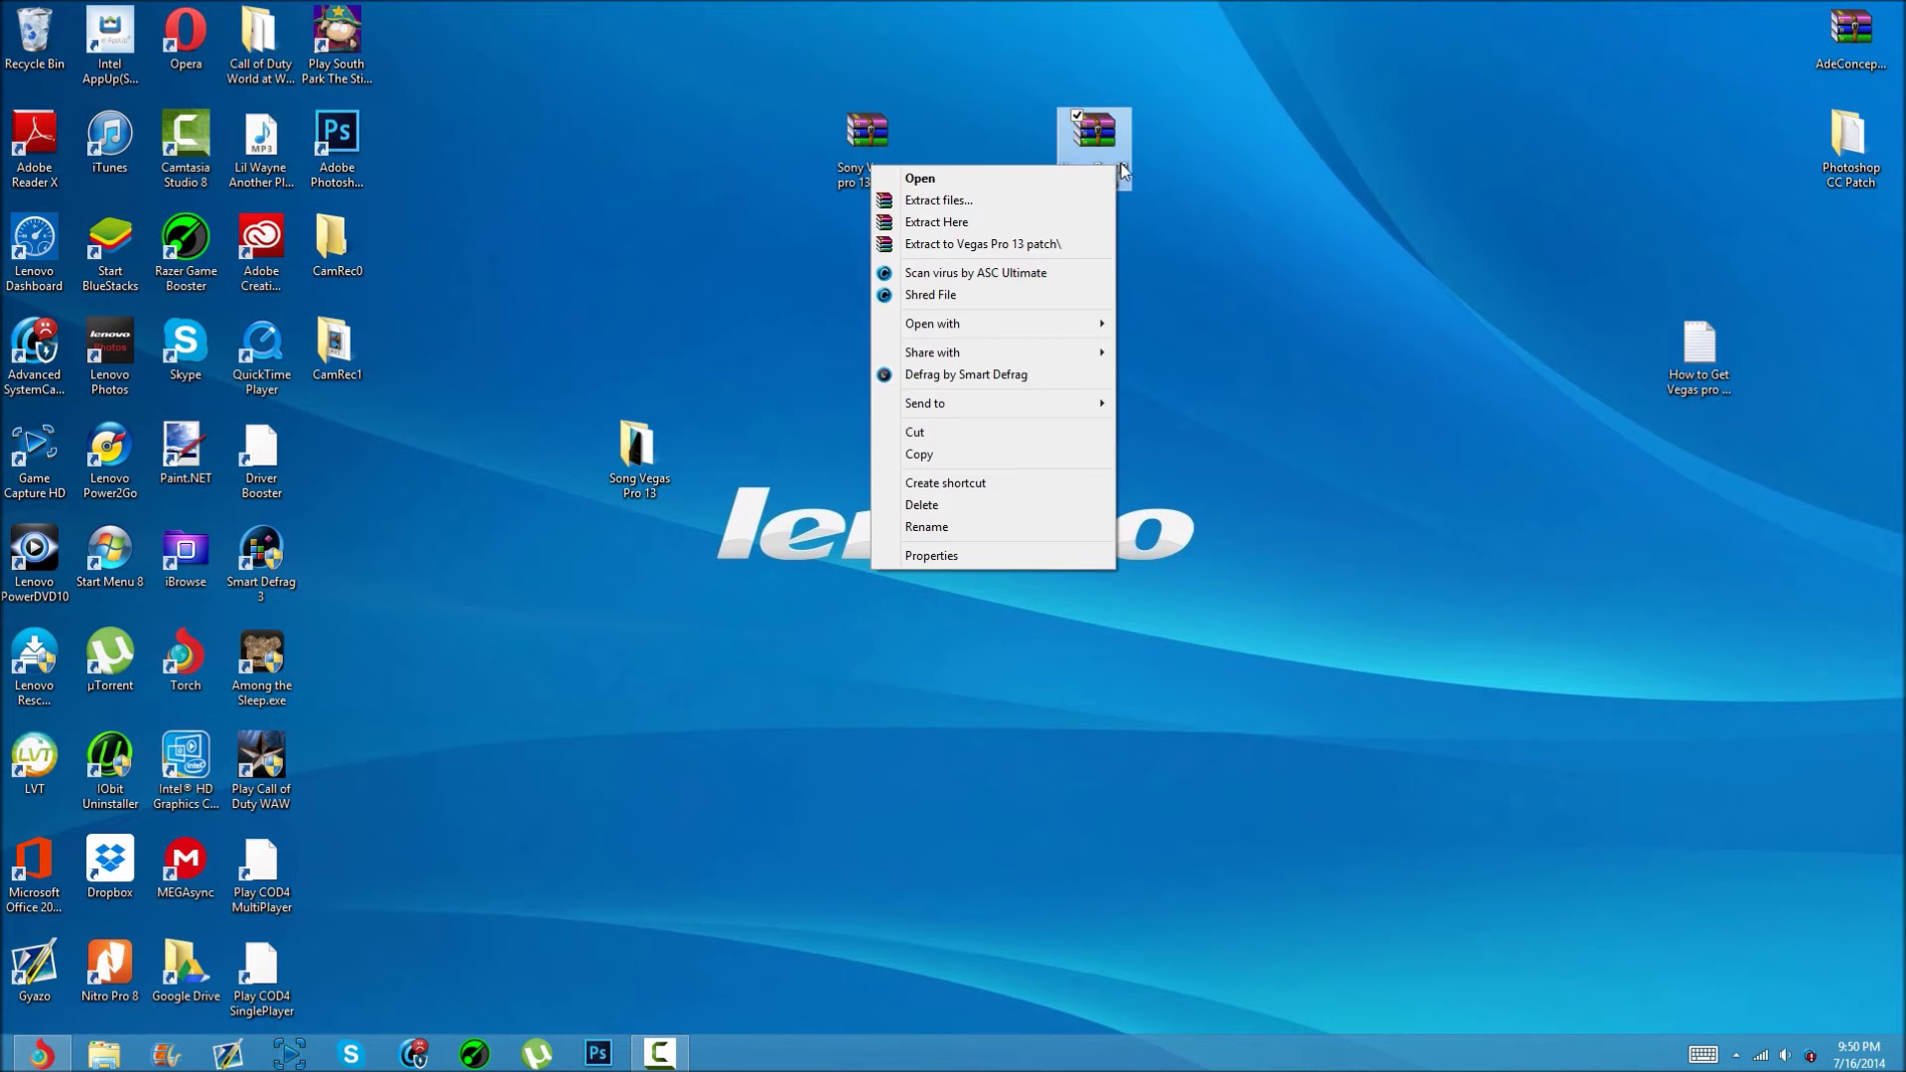
{"action": "left_click", "coordinate": [1002, 222]}
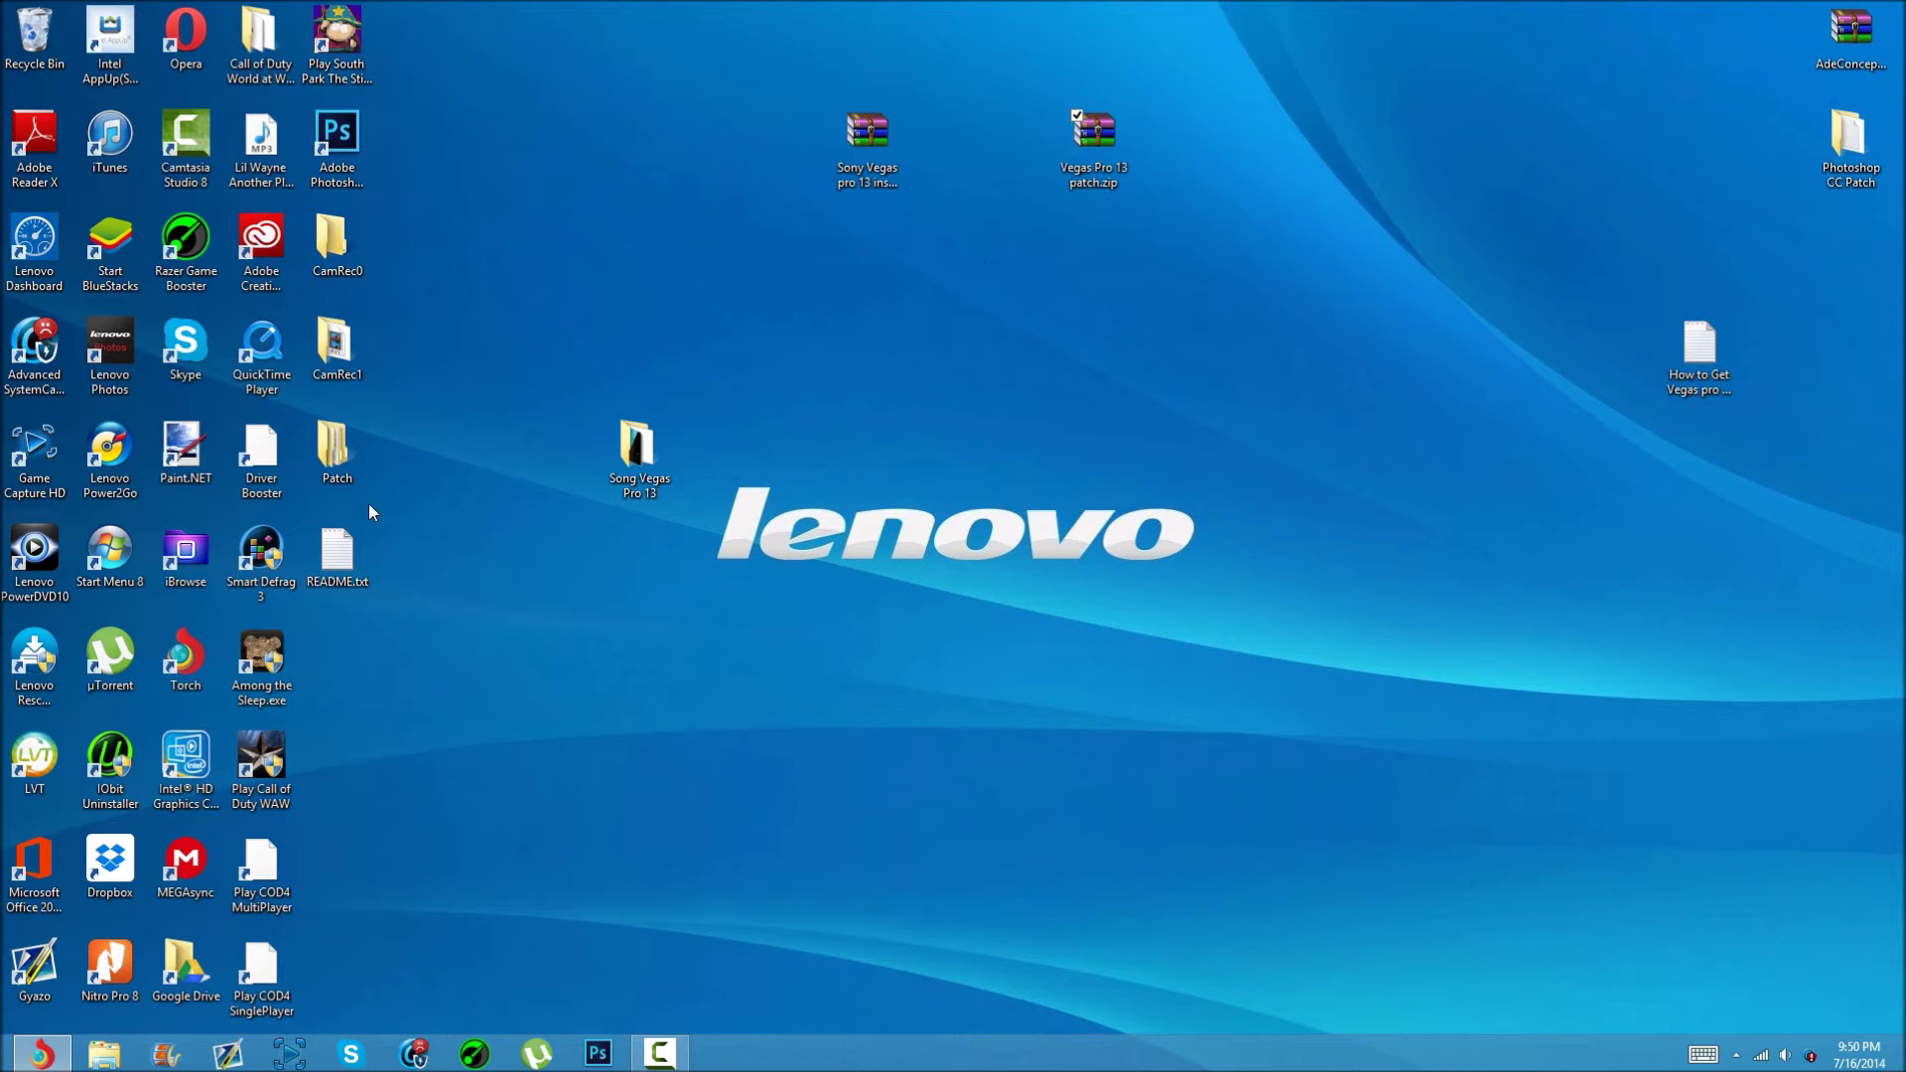
{"action": "left_click_drag", "start_coordinate": [374, 451], "coordinate": [897, 483]}
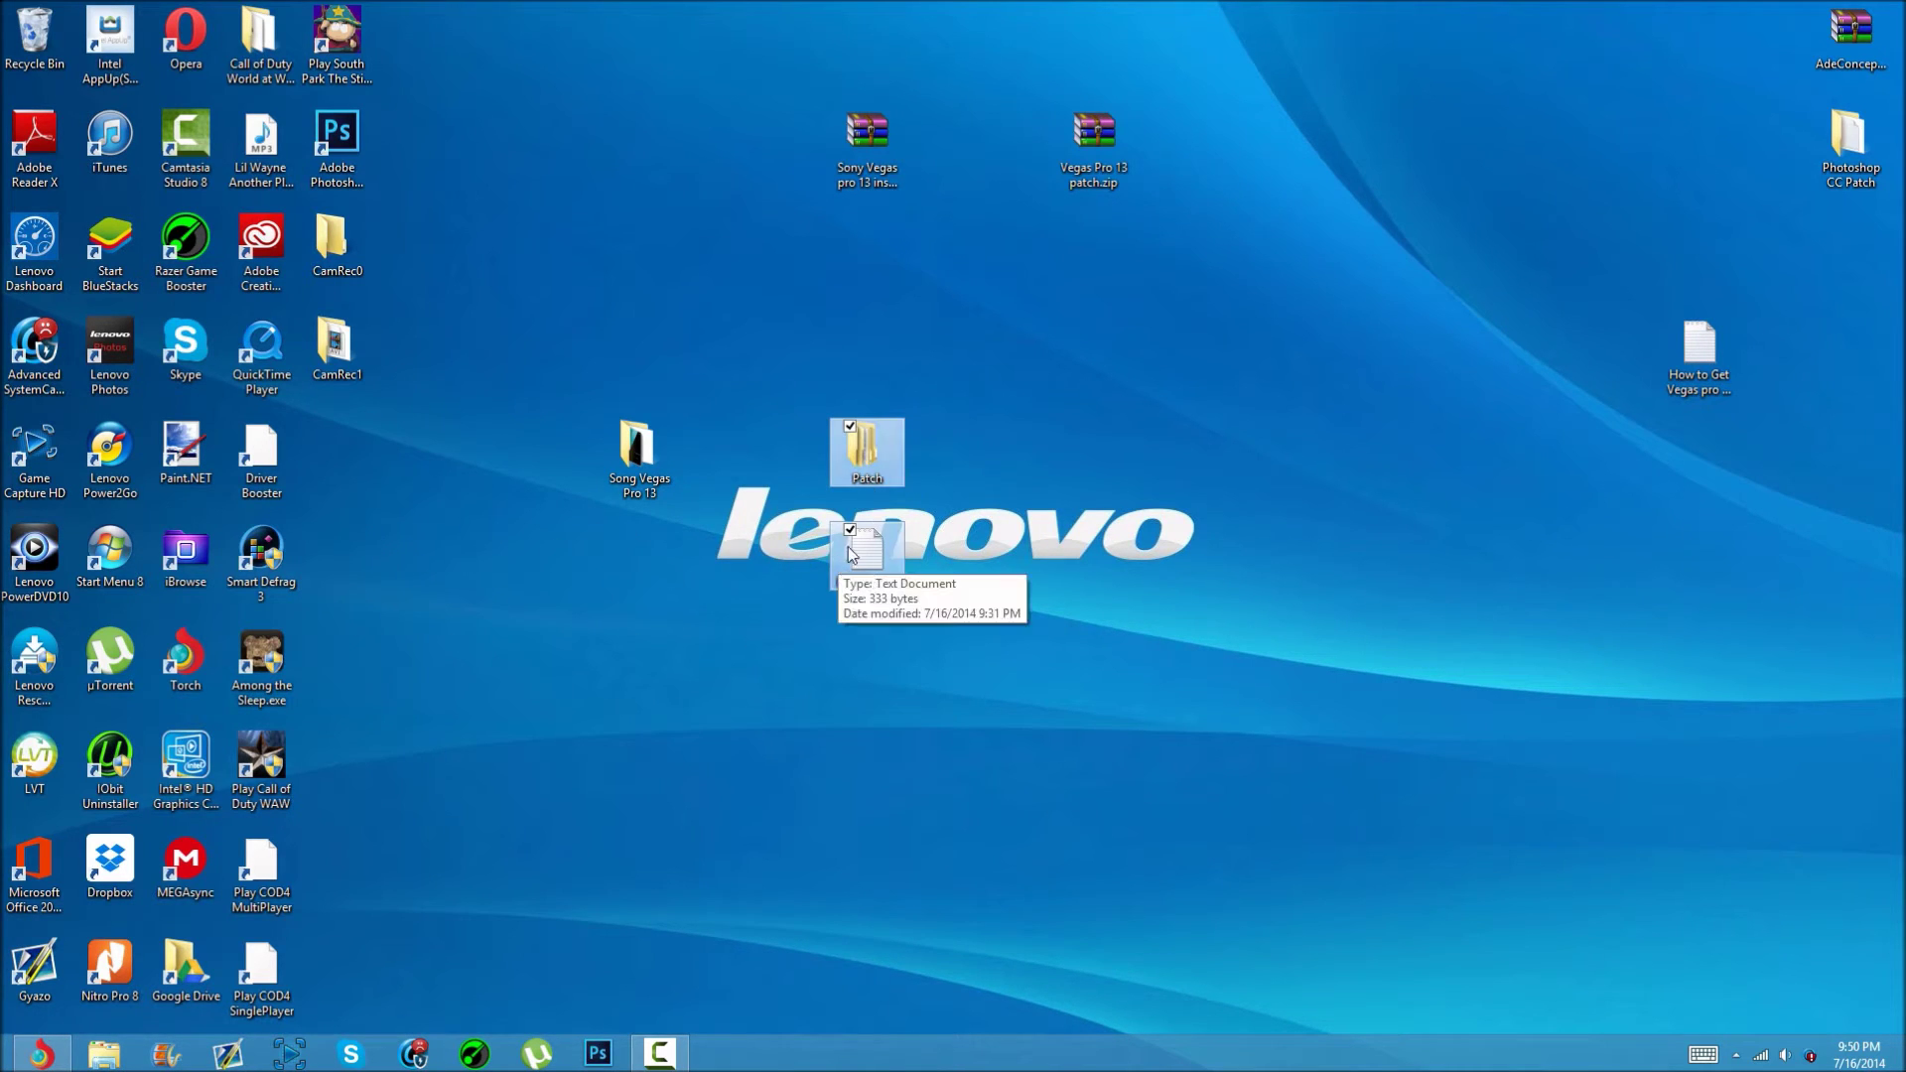
{"action": "left_click", "coordinate": [604, 552]}
Step: Read README.txt in Notepad, then delete it, confirming the deletion
{"action": "left_click", "coordinate": [866, 571]}
{"action": "double_click", "coordinate": [866, 571]}
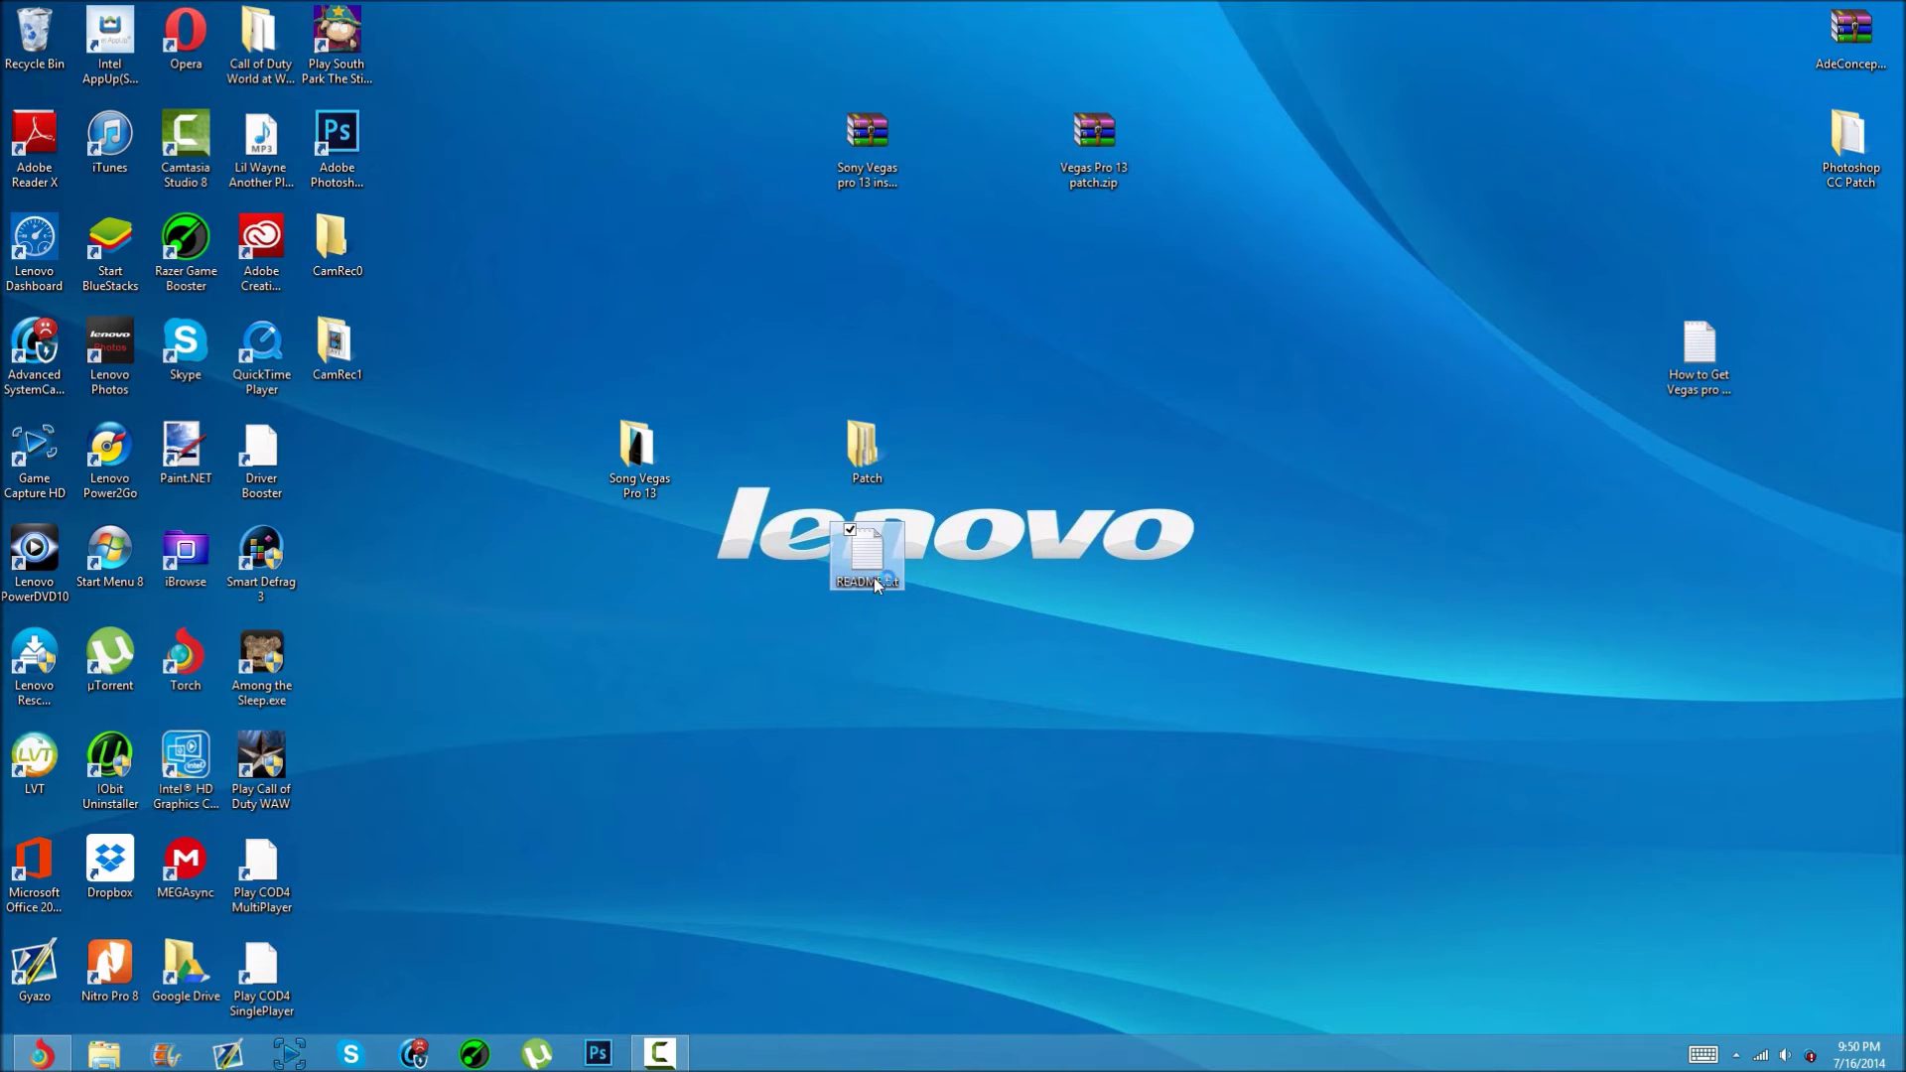
{"action": "left_click", "coordinate": [1693, 149]}
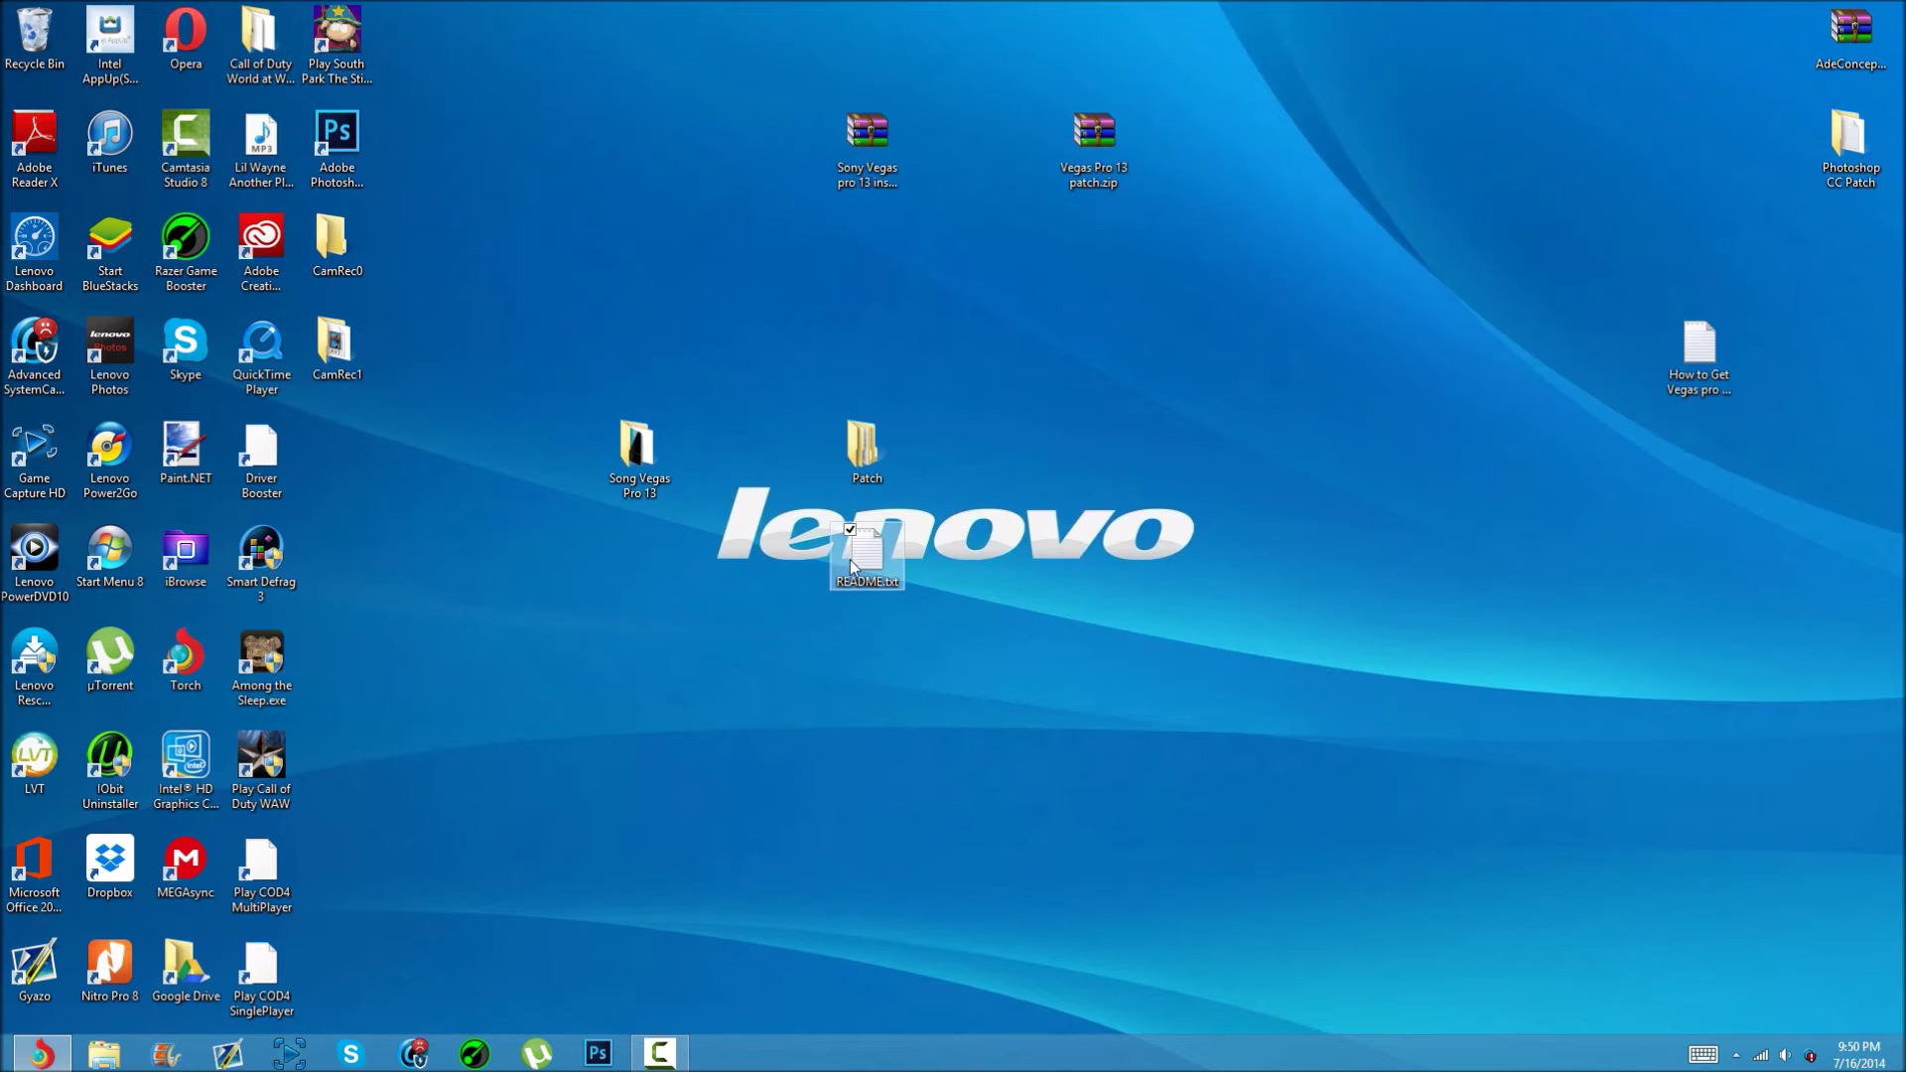
{"action": "right_click", "coordinate": [854, 556]}
{"action": "left_click", "coordinate": [663, 548]}
{"action": "left_click", "coordinate": [1034, 608]}
Step: Arrange both archives in the top row and shift the Song Vegas Pro 13 folder right
{"action": "left_click_drag", "start_coordinate": [867, 149], "coordinate": [685, 55]}
{"action": "left_click_drag", "start_coordinate": [1080, 167], "coordinate": [700, 59]}
{"action": "left_click_drag", "start_coordinate": [866, 452], "coordinate": [1019, 455]}
{"action": "left_click", "coordinate": [653, 487]}
{"action": "left_click_drag", "start_coordinate": [653, 487], "coordinate": [805, 487]}
Step: Run vegaspro13.0.290.exe from the Song Vegas Pro 13 folder and choose Install current version
{"action": "double_click", "coordinate": [799, 467]}
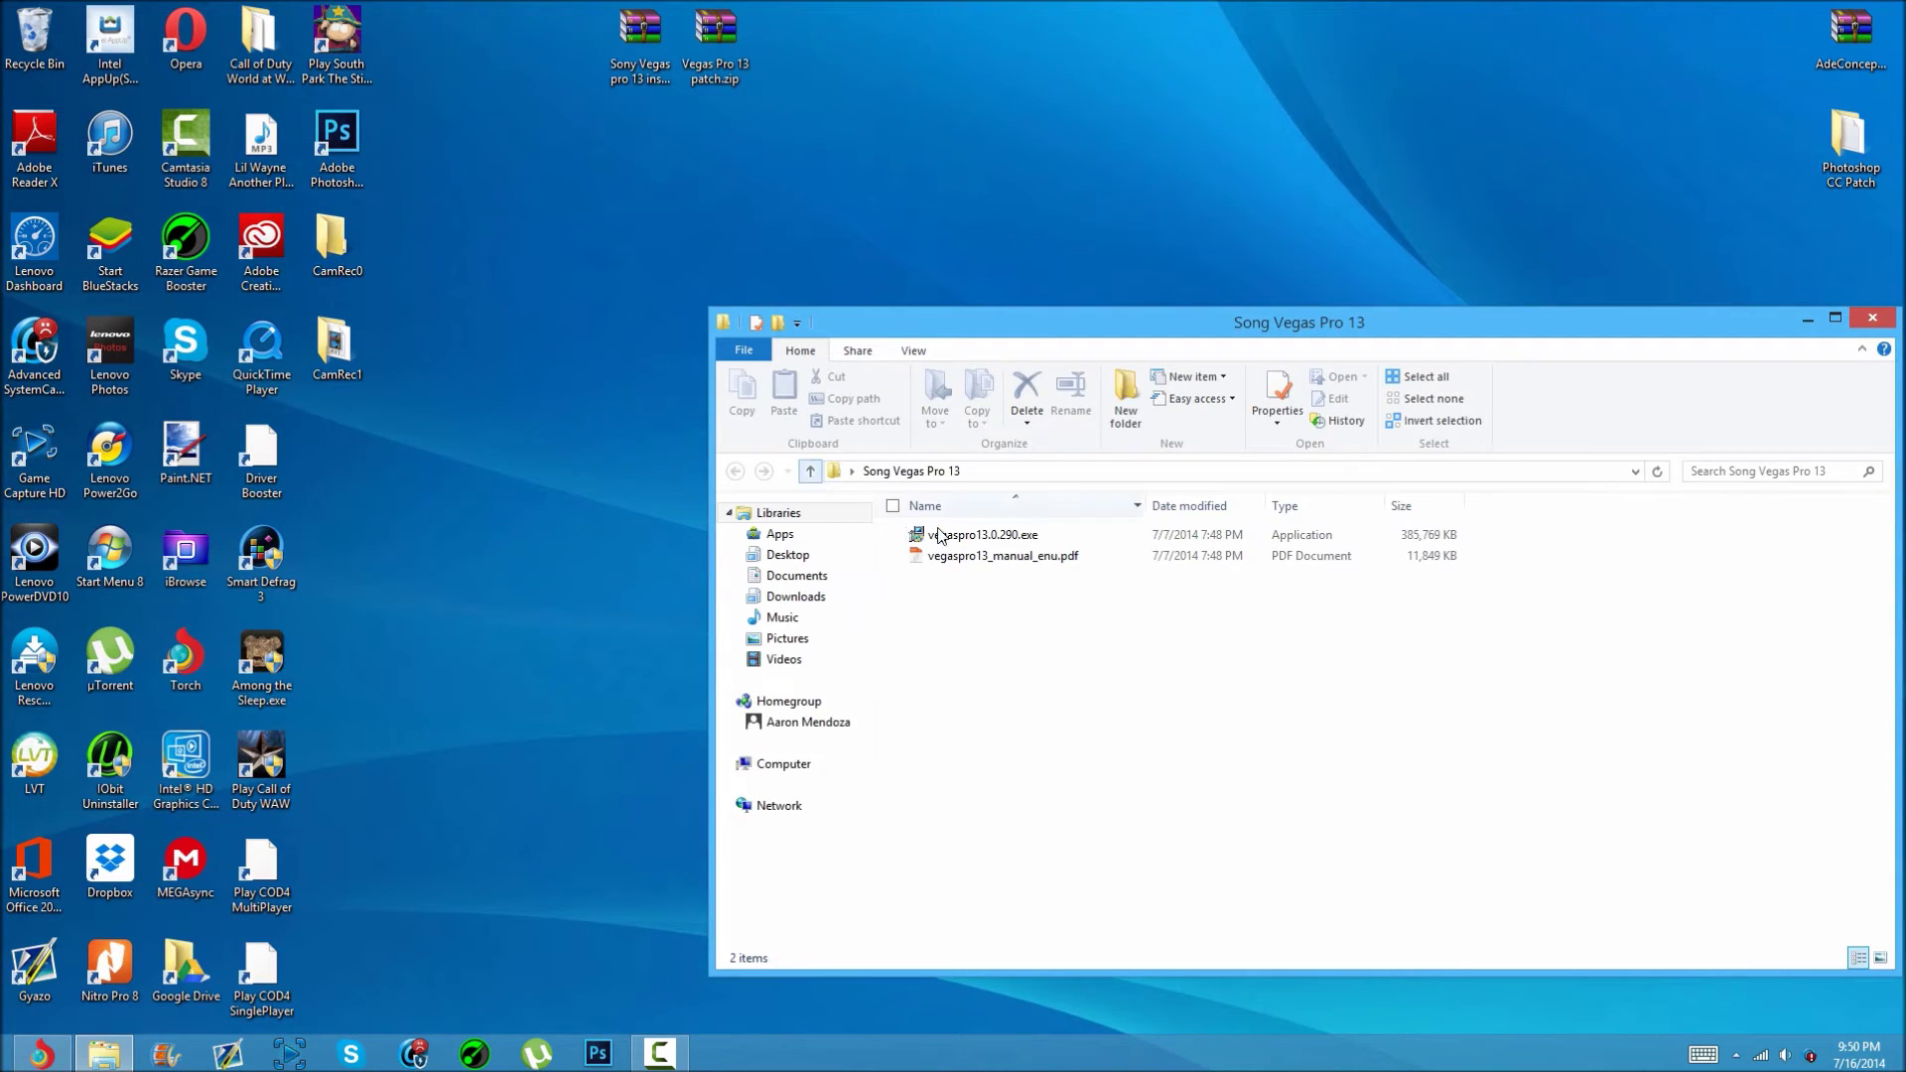
{"action": "double_click", "coordinate": [994, 537]}
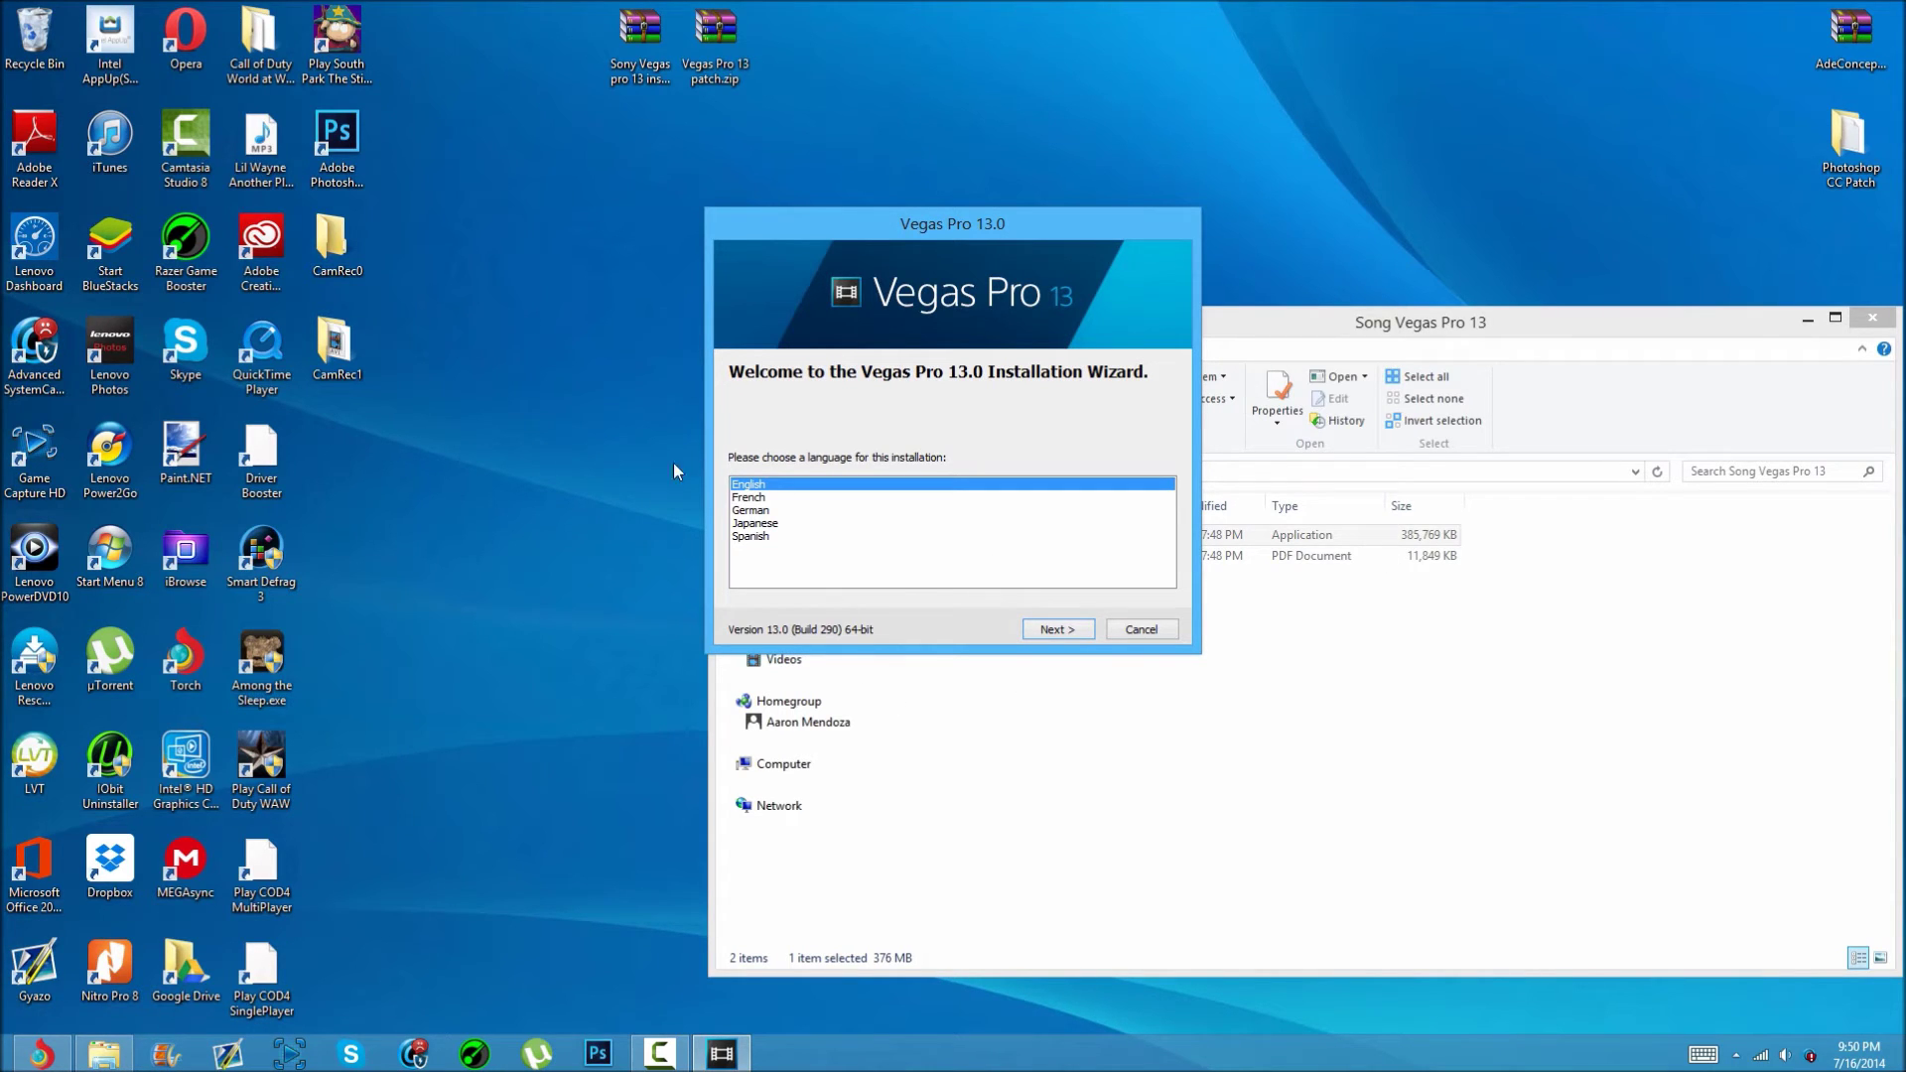
{"action": "left_click", "coordinate": [1058, 631]}
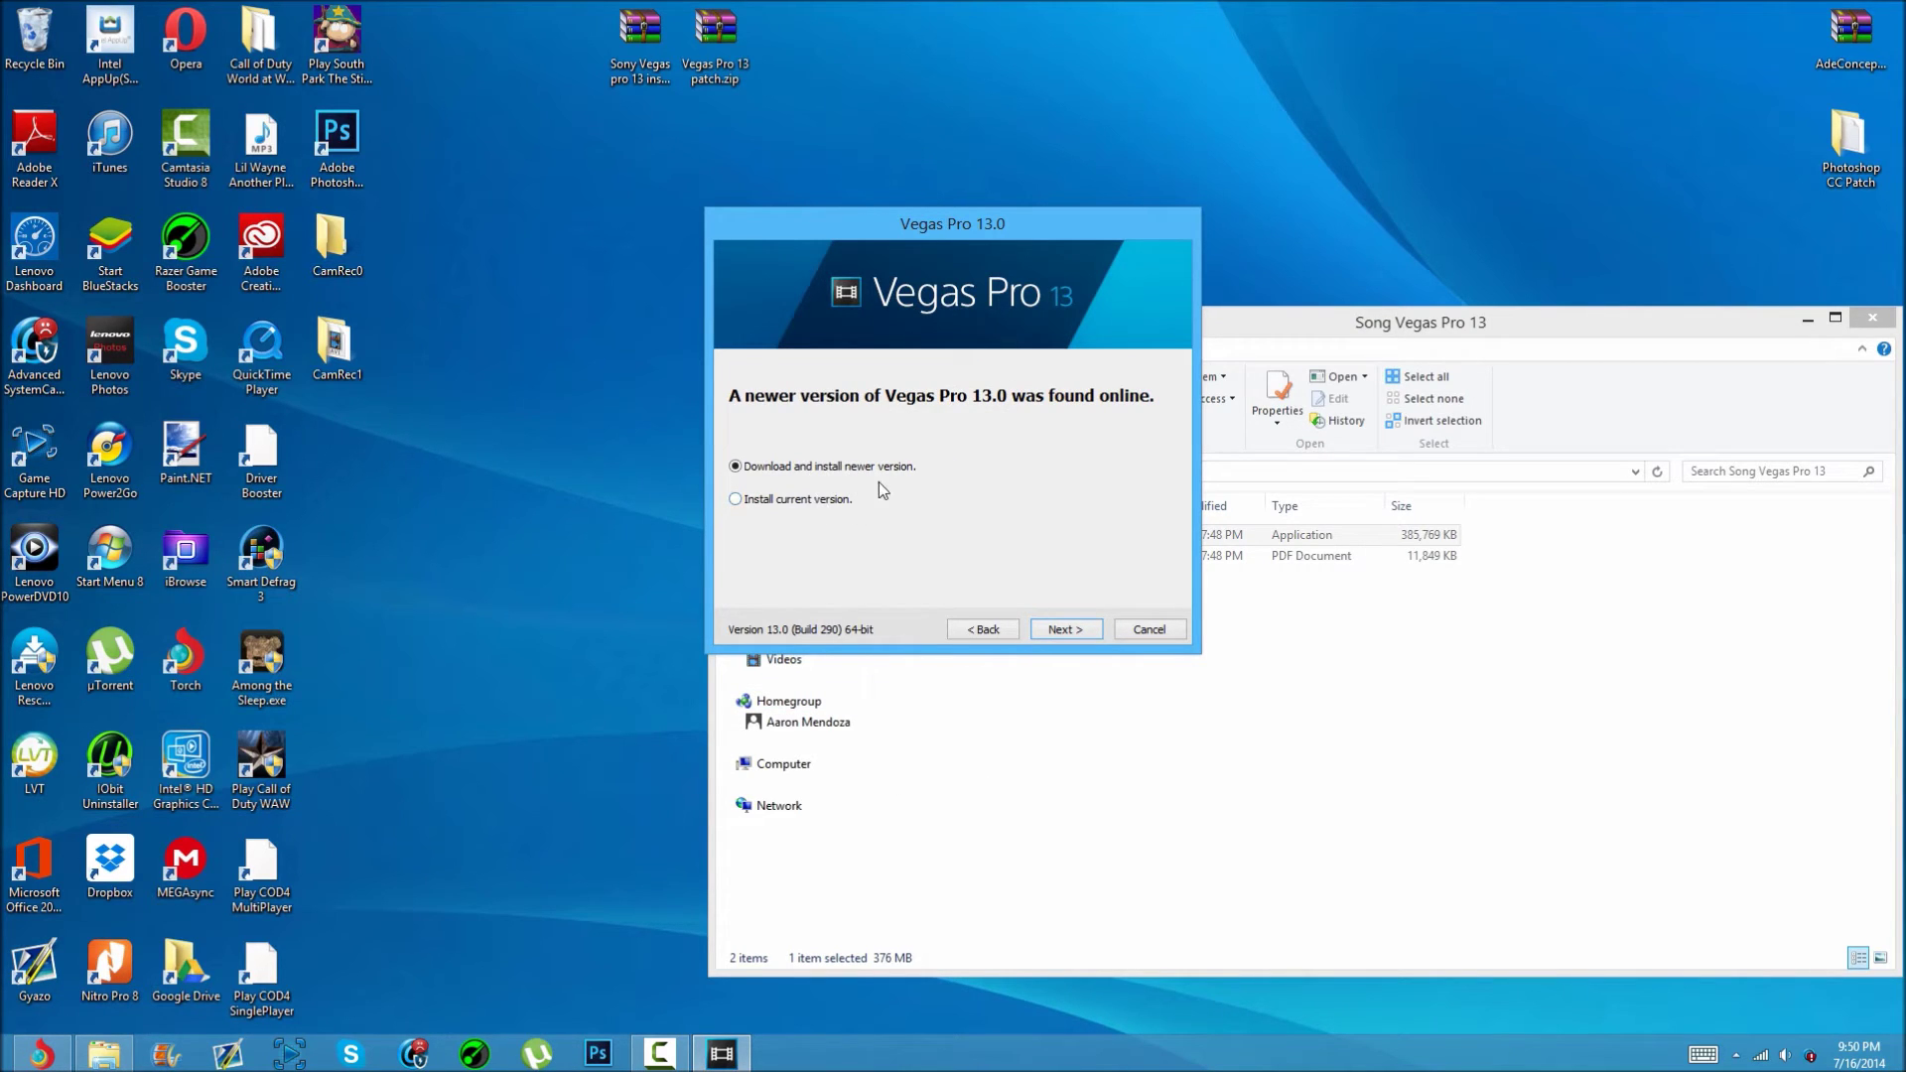
{"action": "left_click", "coordinate": [783, 499]}
{"action": "left_click", "coordinate": [1054, 632]}
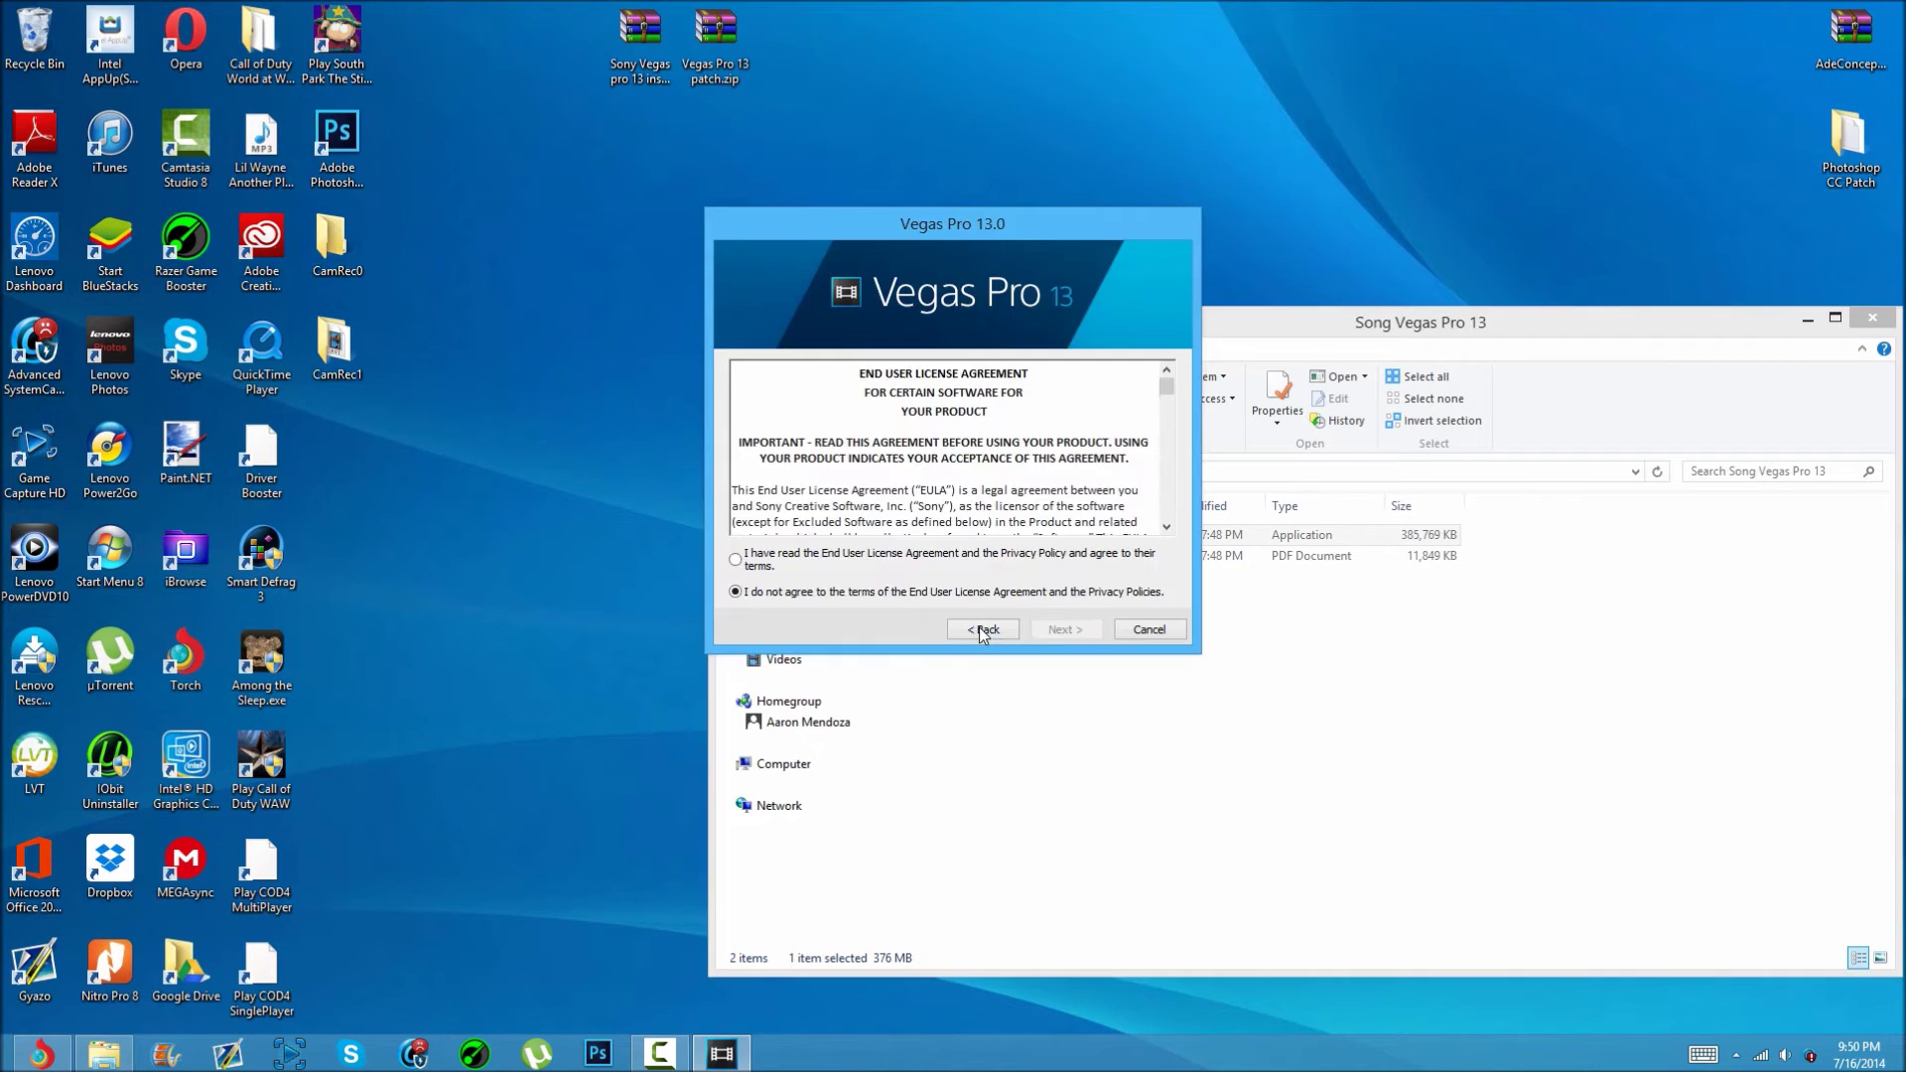
Step: Accept the licence, add a desktop shortcut, install Vegas Pro 13.0, and finish
{"action": "left_click", "coordinate": [844, 563]}
{"action": "left_click", "coordinate": [1066, 632]}
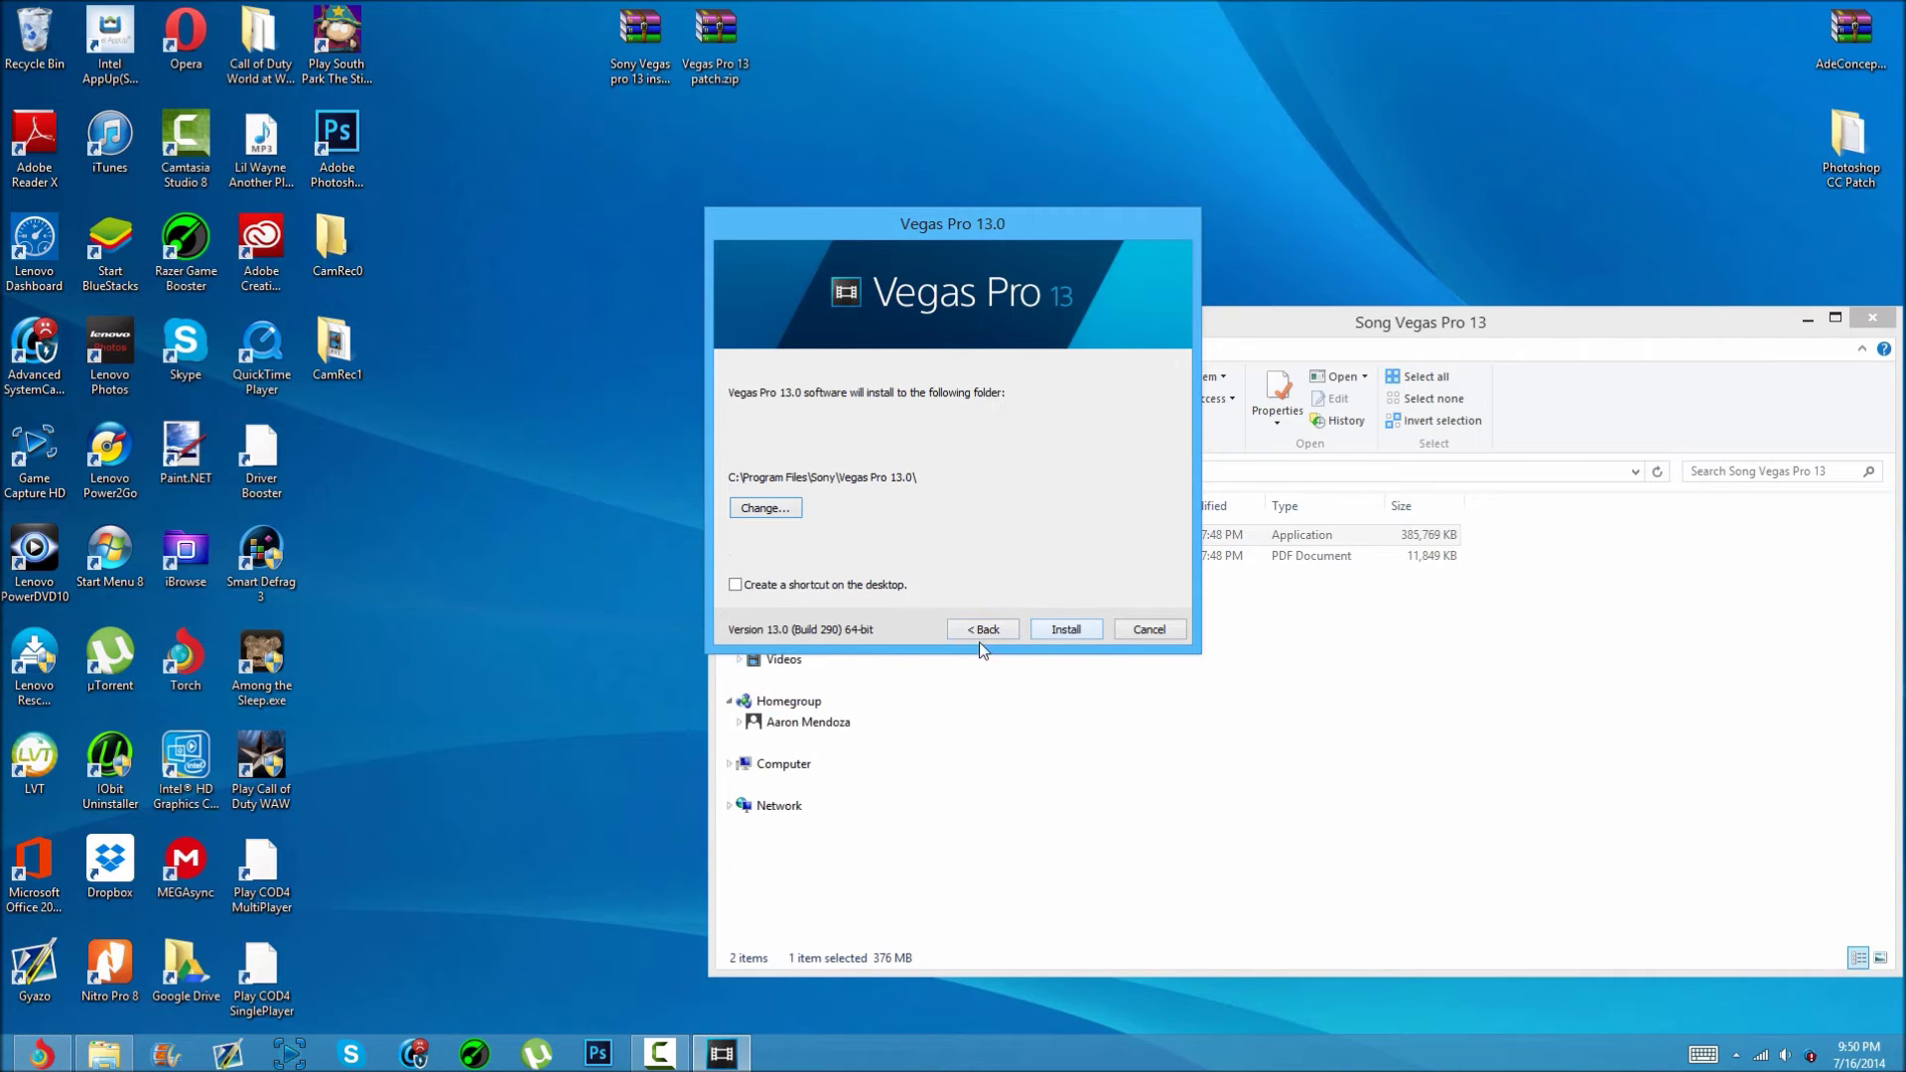
{"action": "left_click", "coordinate": [735, 585]}
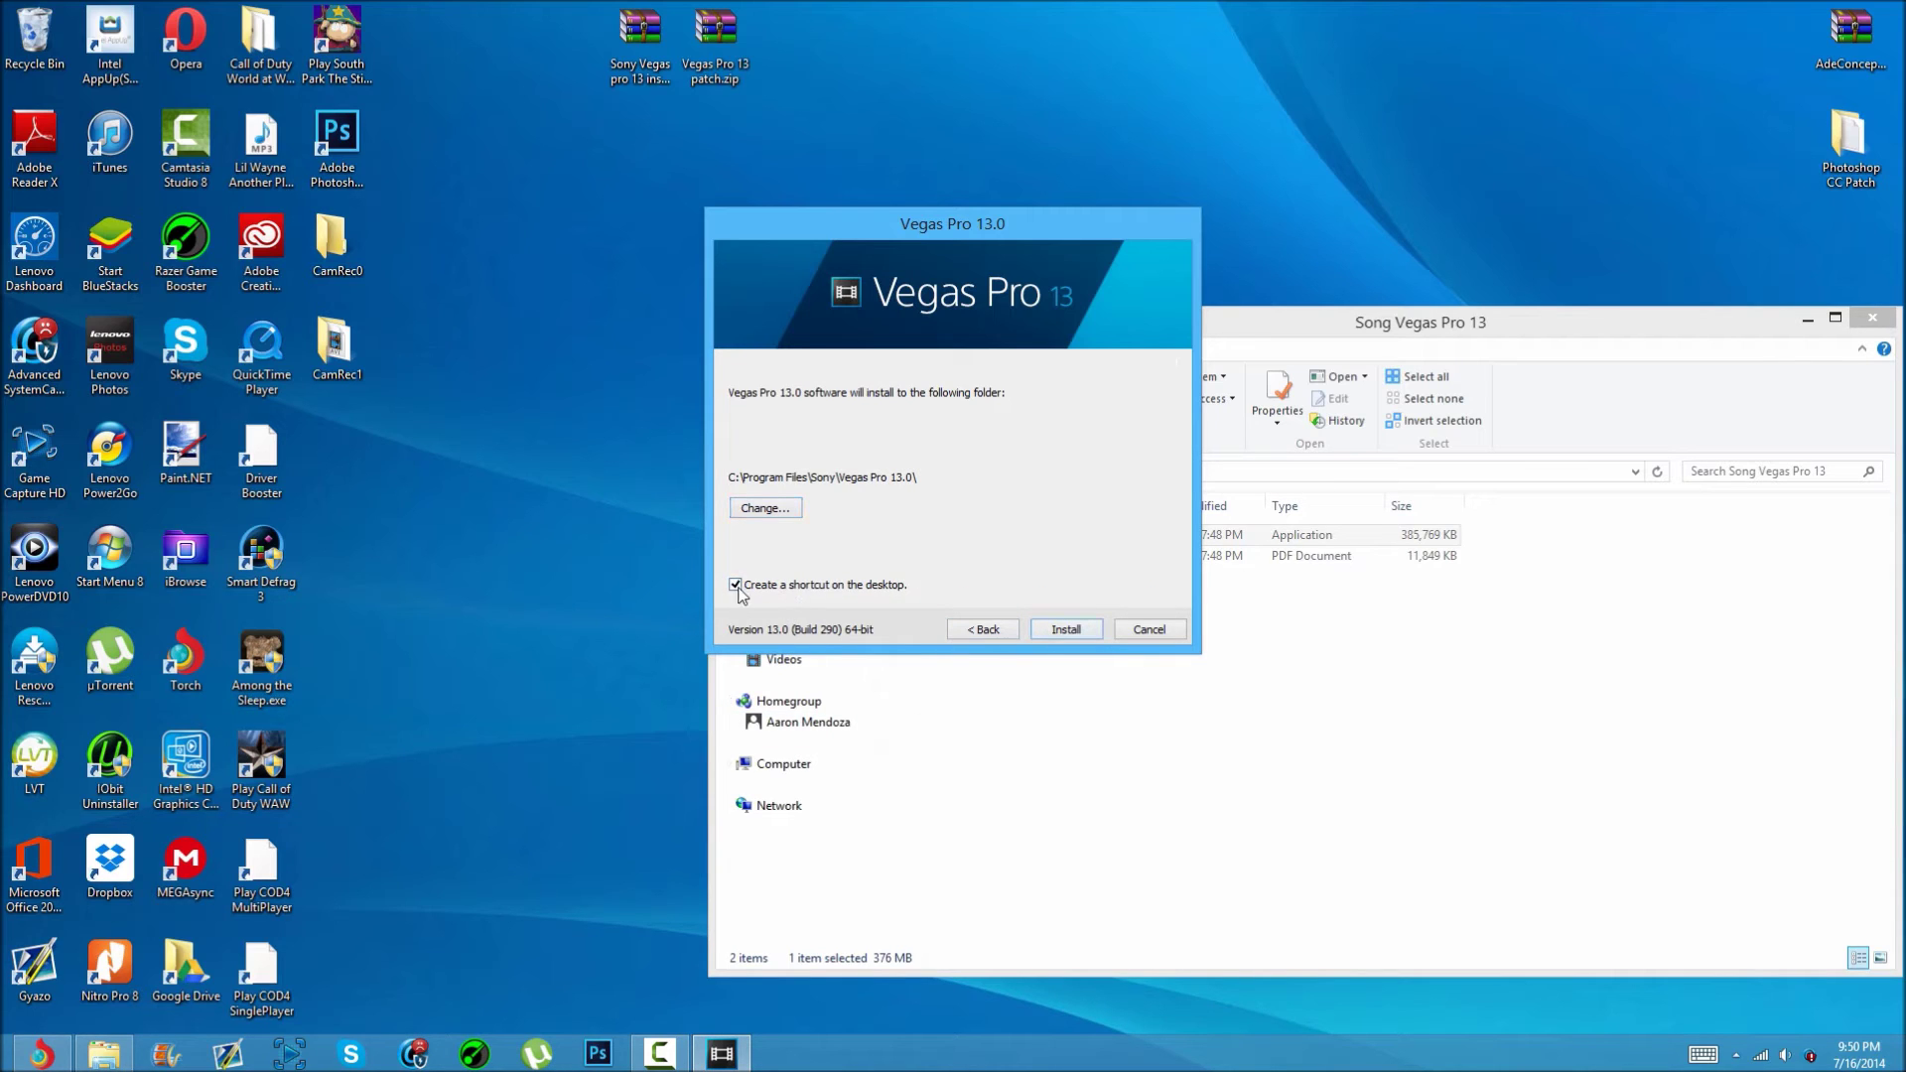
{"action": "left_click", "coordinate": [1064, 631]}
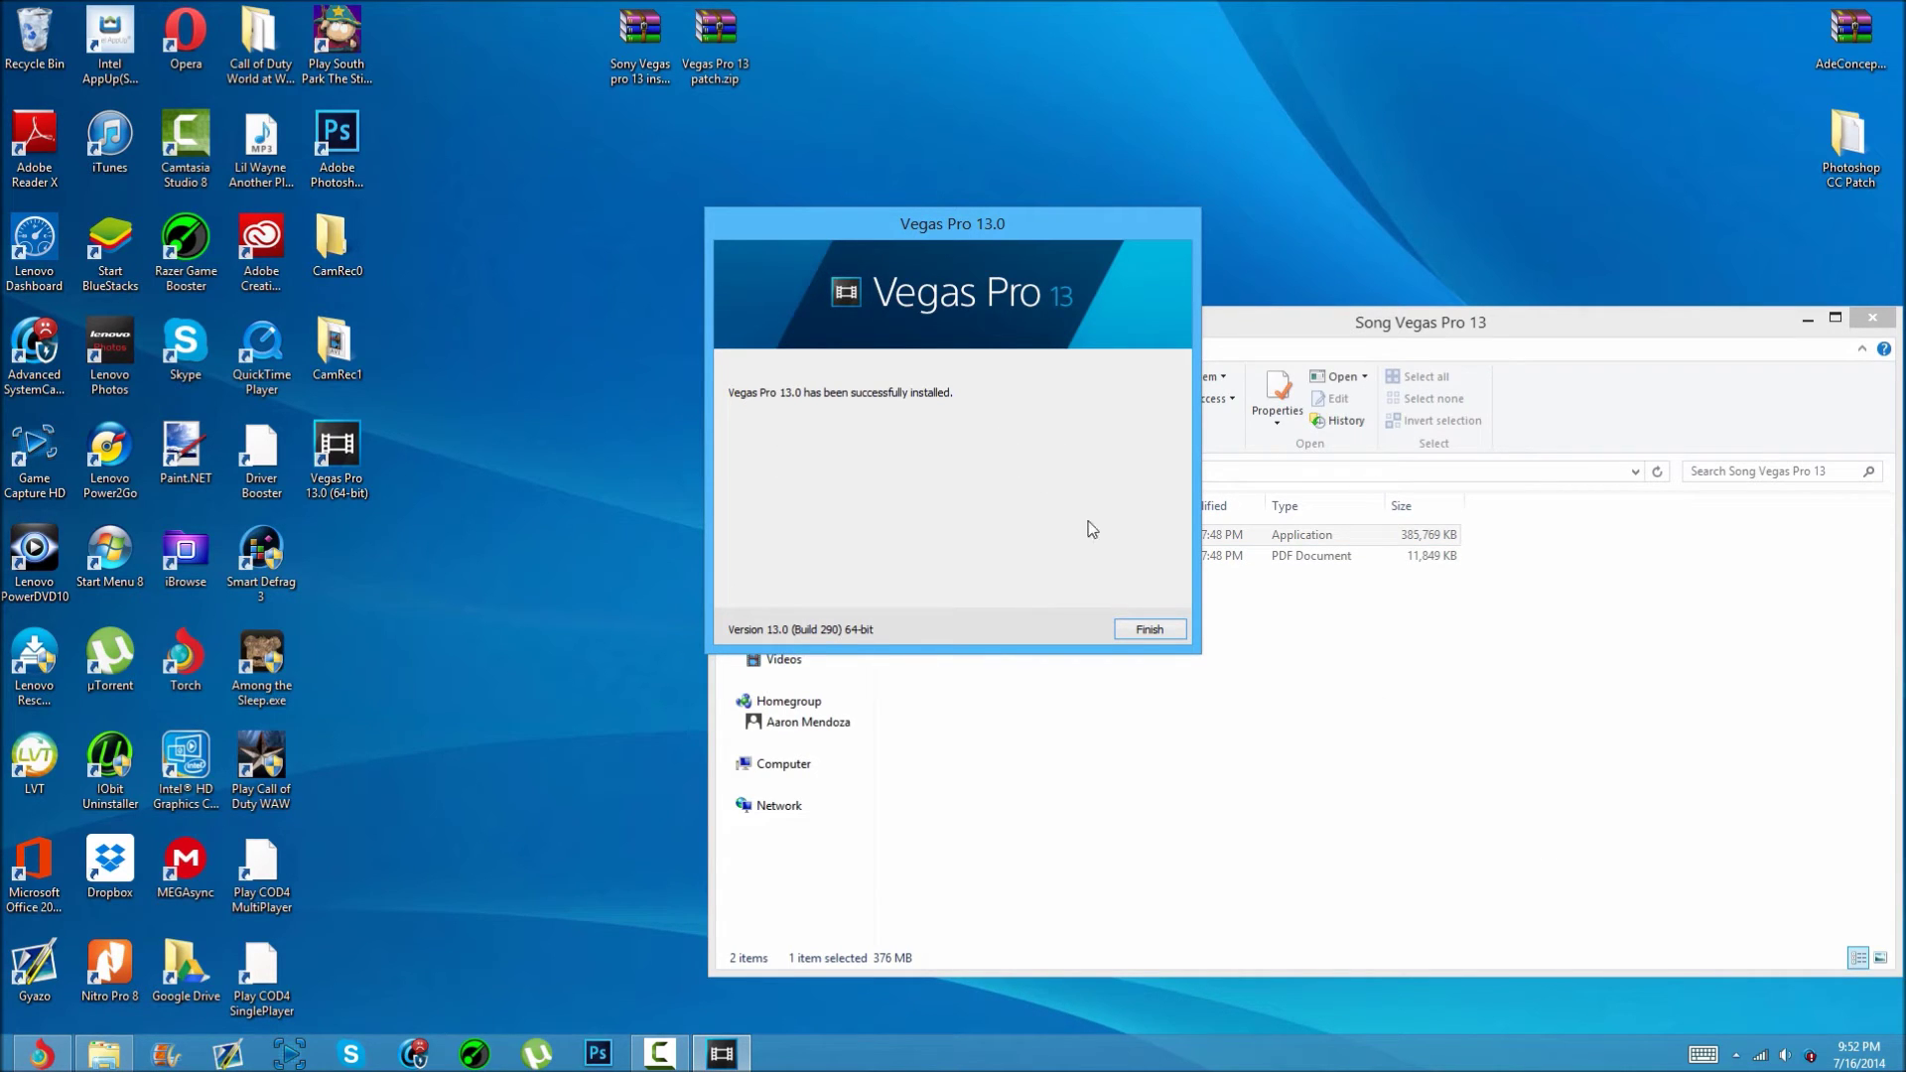
{"action": "left_click", "coordinate": [1149, 629]}
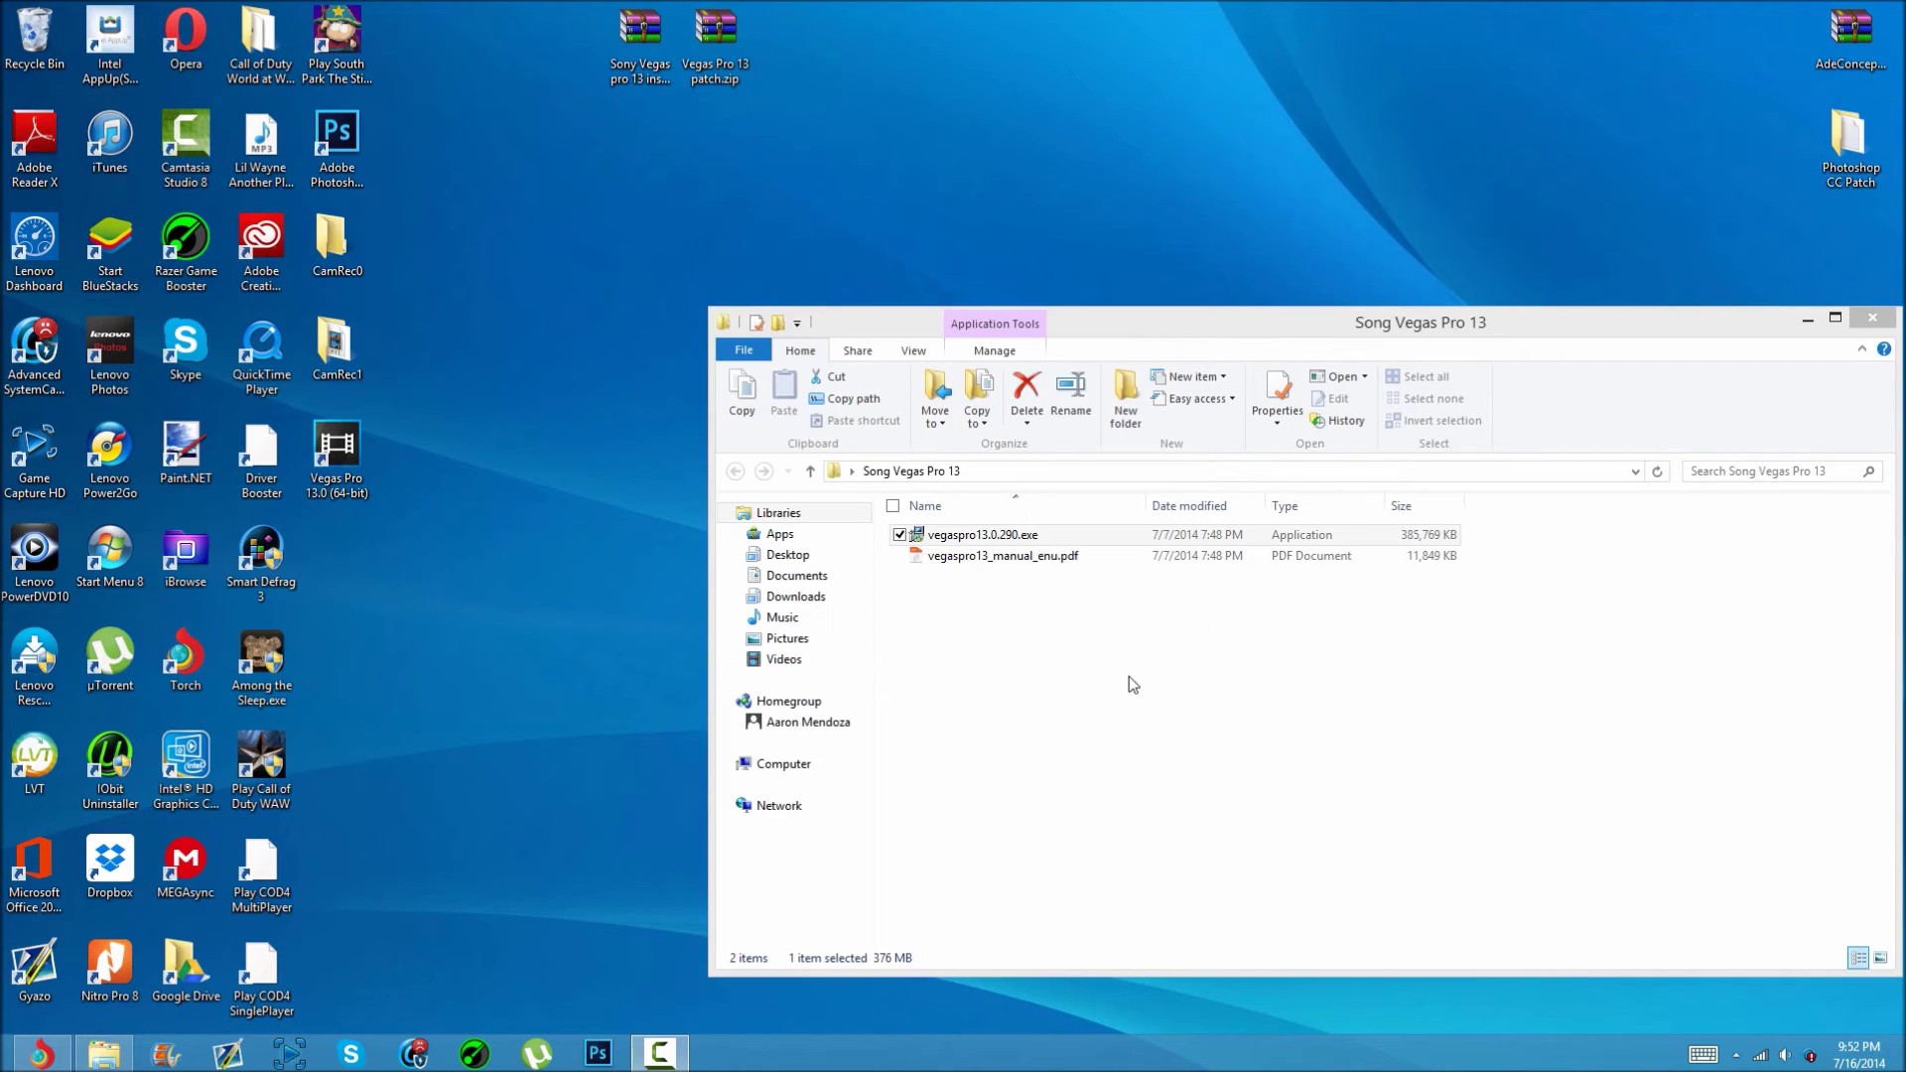
Step: Close the Song Vegas Pro 13 folder window and rearrange the desktop folders
{"action": "left_click", "coordinate": [1060, 690]}
{"action": "left_click_drag", "start_coordinate": [1481, 335], "coordinate": [1219, 329]}
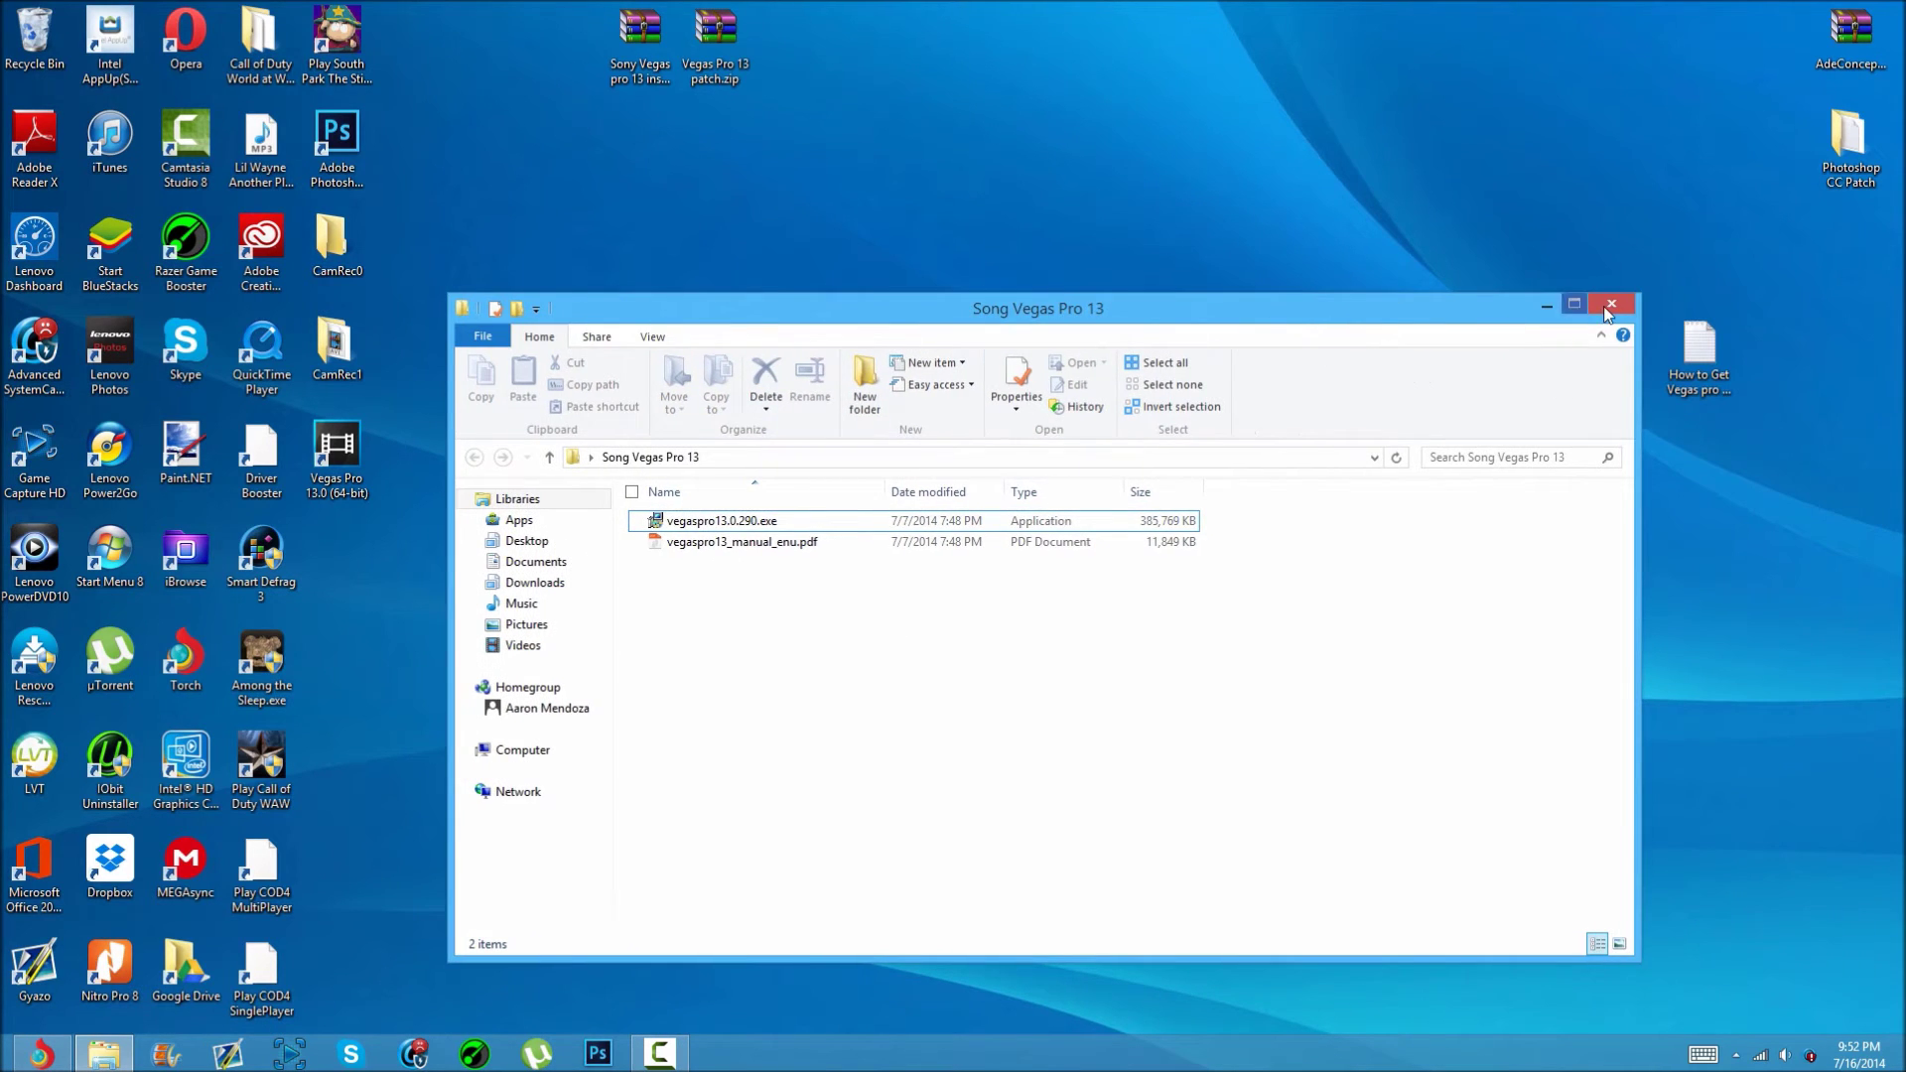
{"action": "key", "text": "alt+F4"}
{"action": "left_click_drag", "start_coordinate": [820, 477], "coordinate": [861, 55]}
{"action": "left_click_drag", "start_coordinate": [1007, 455], "coordinate": [1013, 280]}
{"action": "left_click_drag", "start_coordinate": [1144, 370], "coordinate": [1155, 364]}
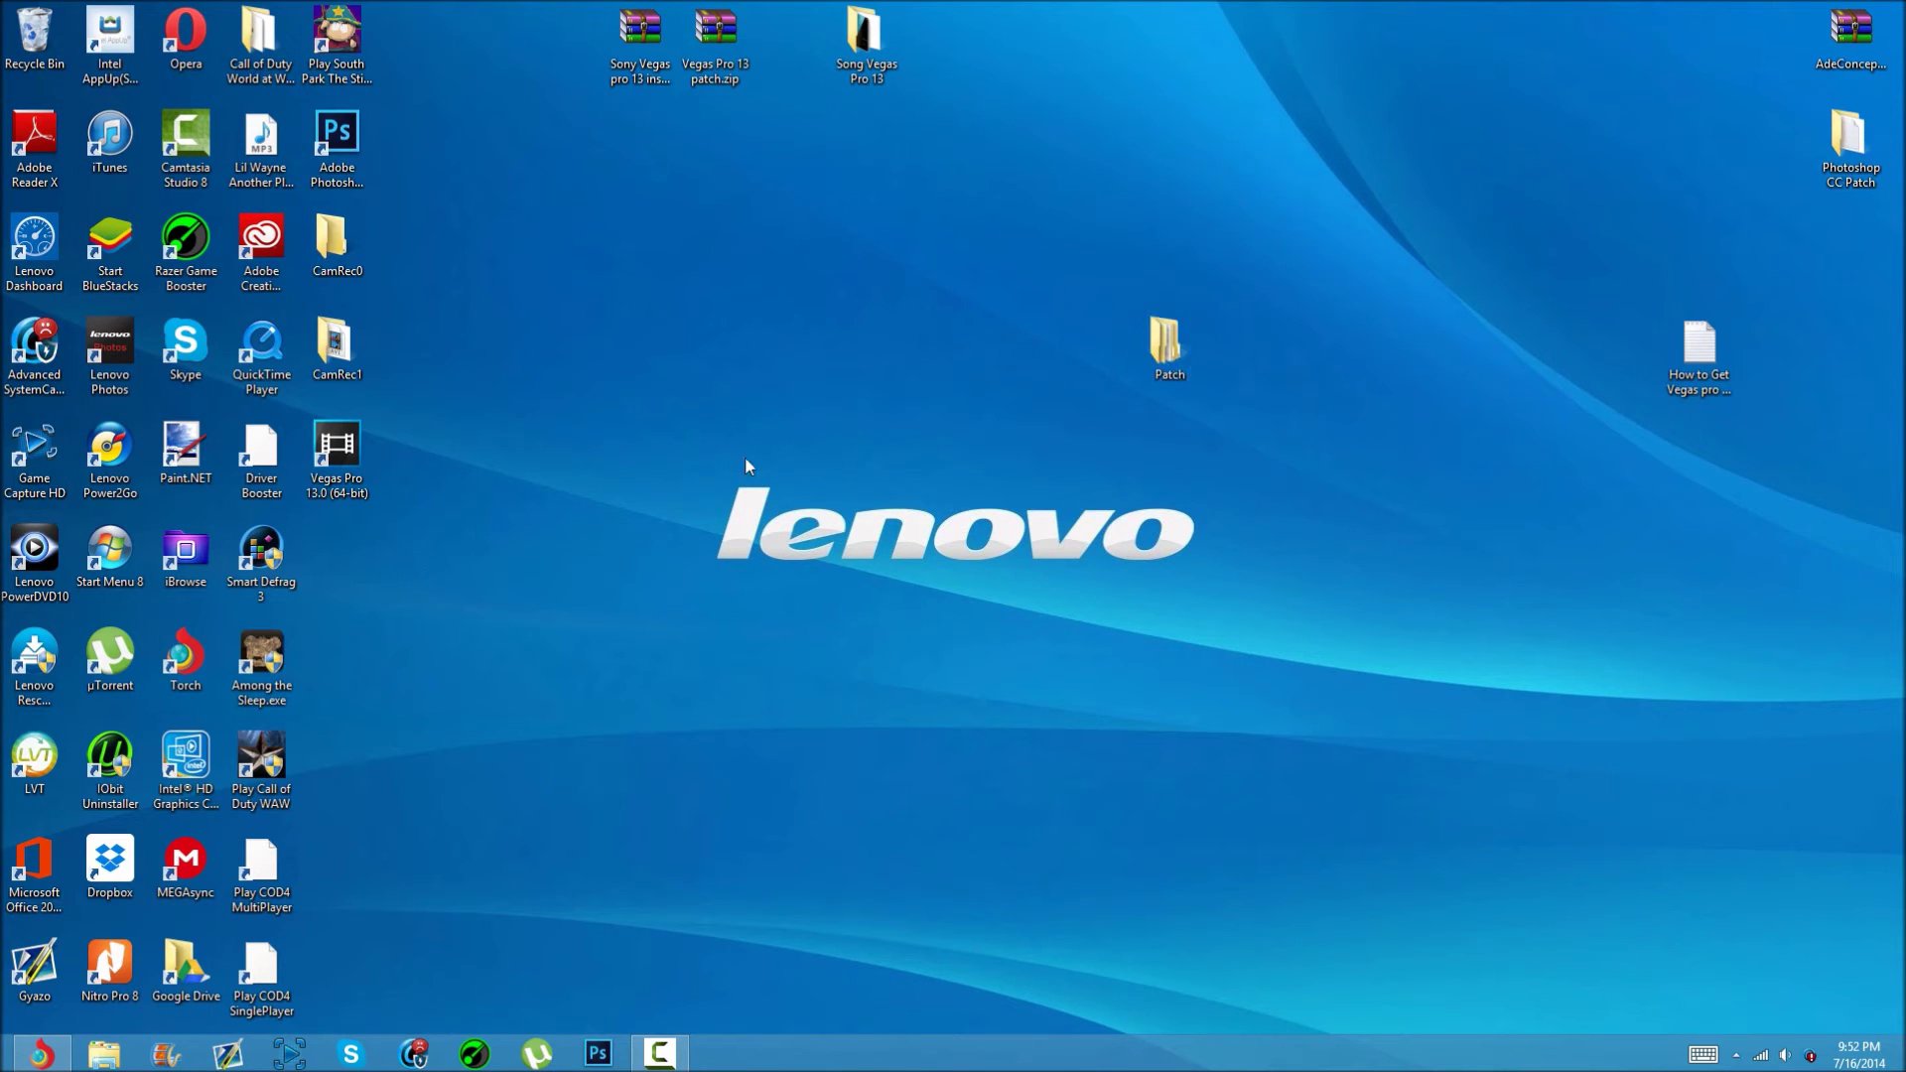
Step: Open the Vegas Pro 13.0 install location and the Patch folder, arranged side by side
{"action": "right_click", "coordinate": [344, 471]}
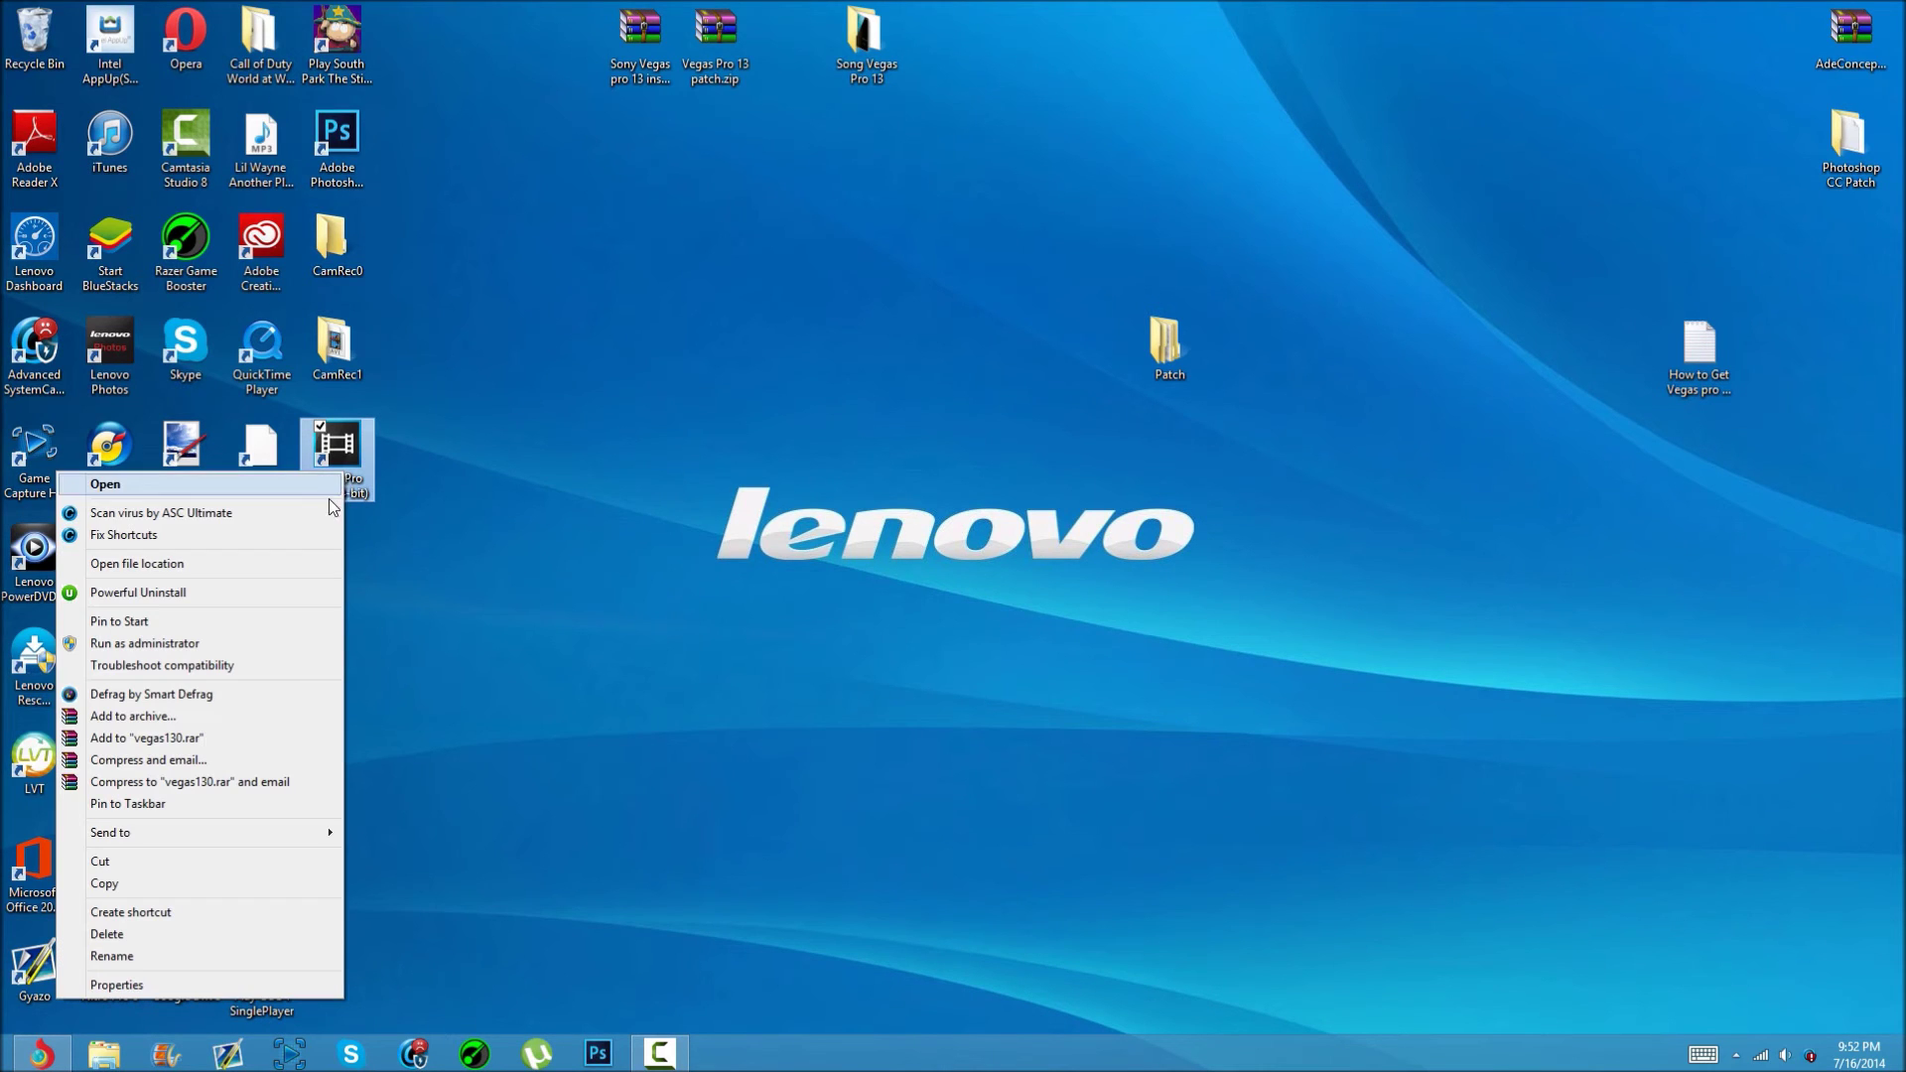
{"action": "left_click", "coordinate": [279, 565]}
{"action": "left_click_drag", "start_coordinate": [1018, 303], "coordinate": [717, 395]}
{"action": "left_click", "coordinate": [1147, 338]}
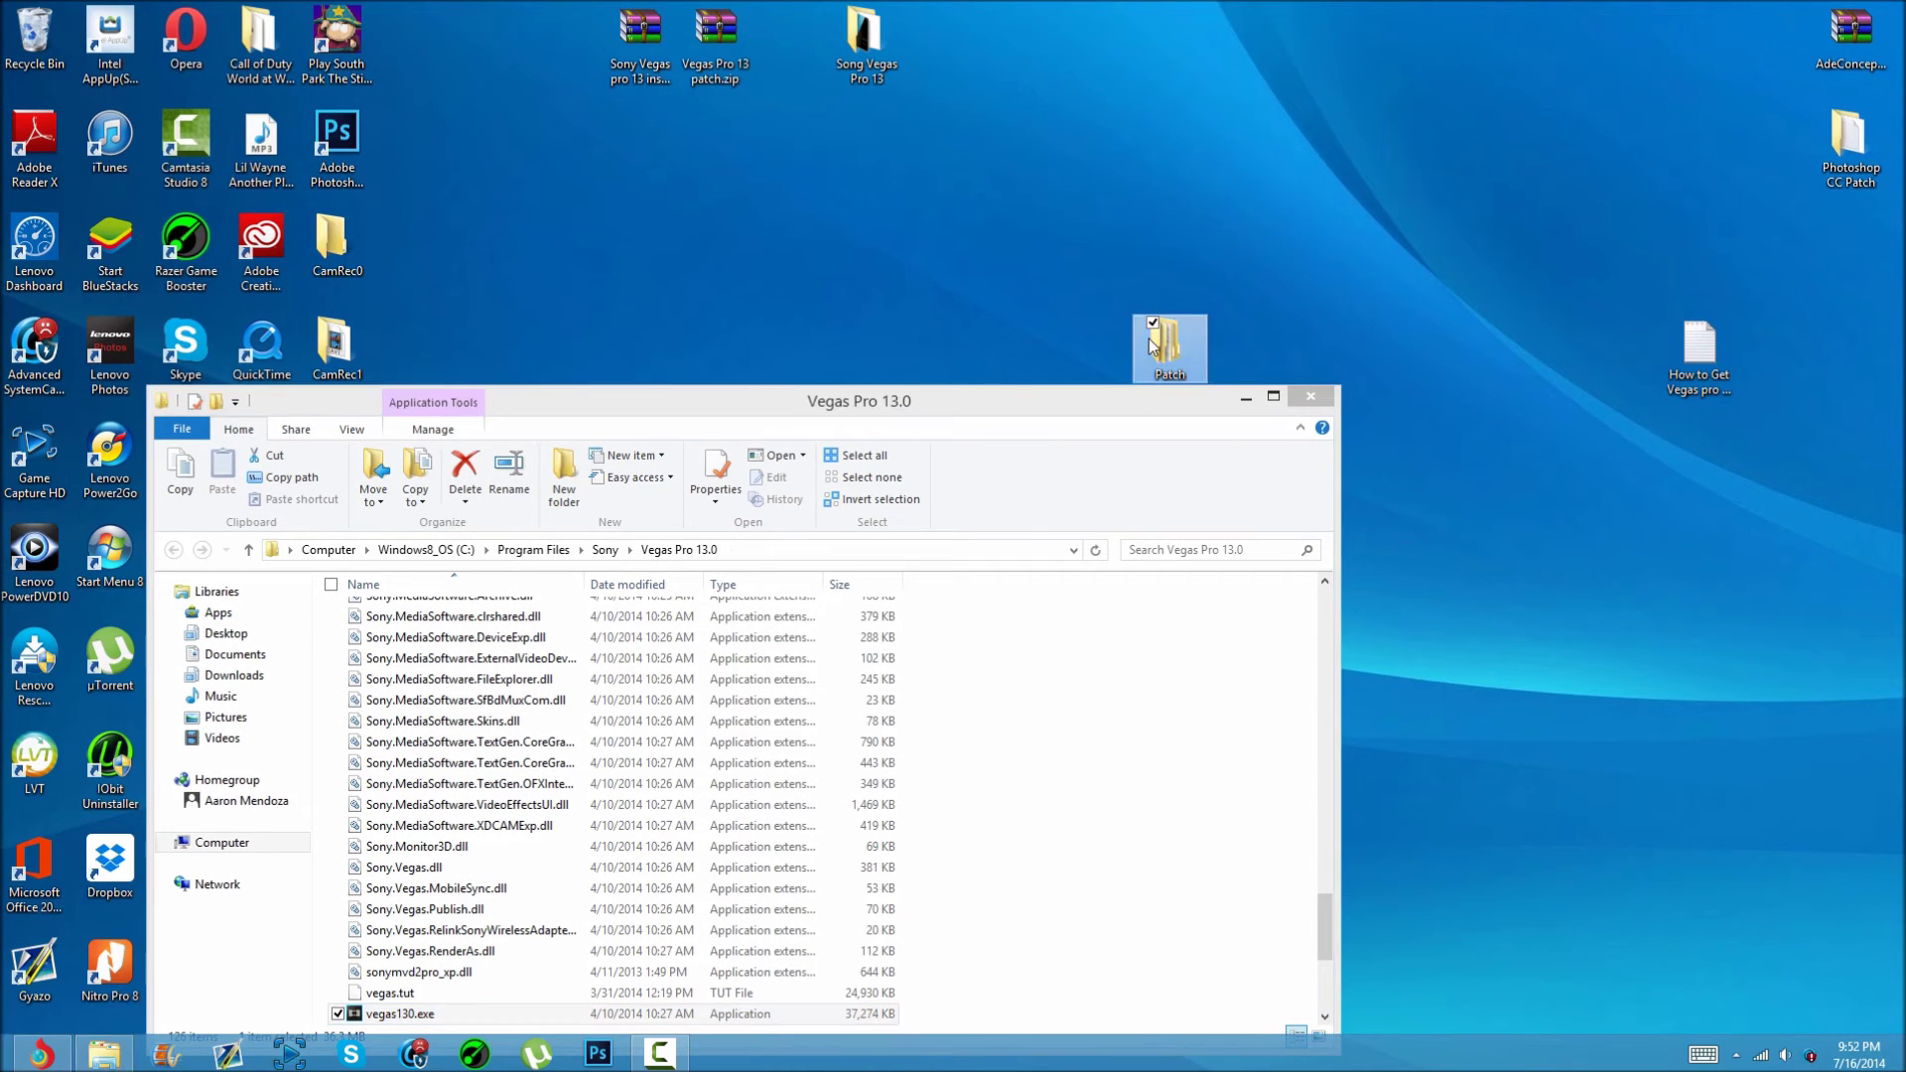
{"action": "double_click", "coordinate": [1174, 349]}
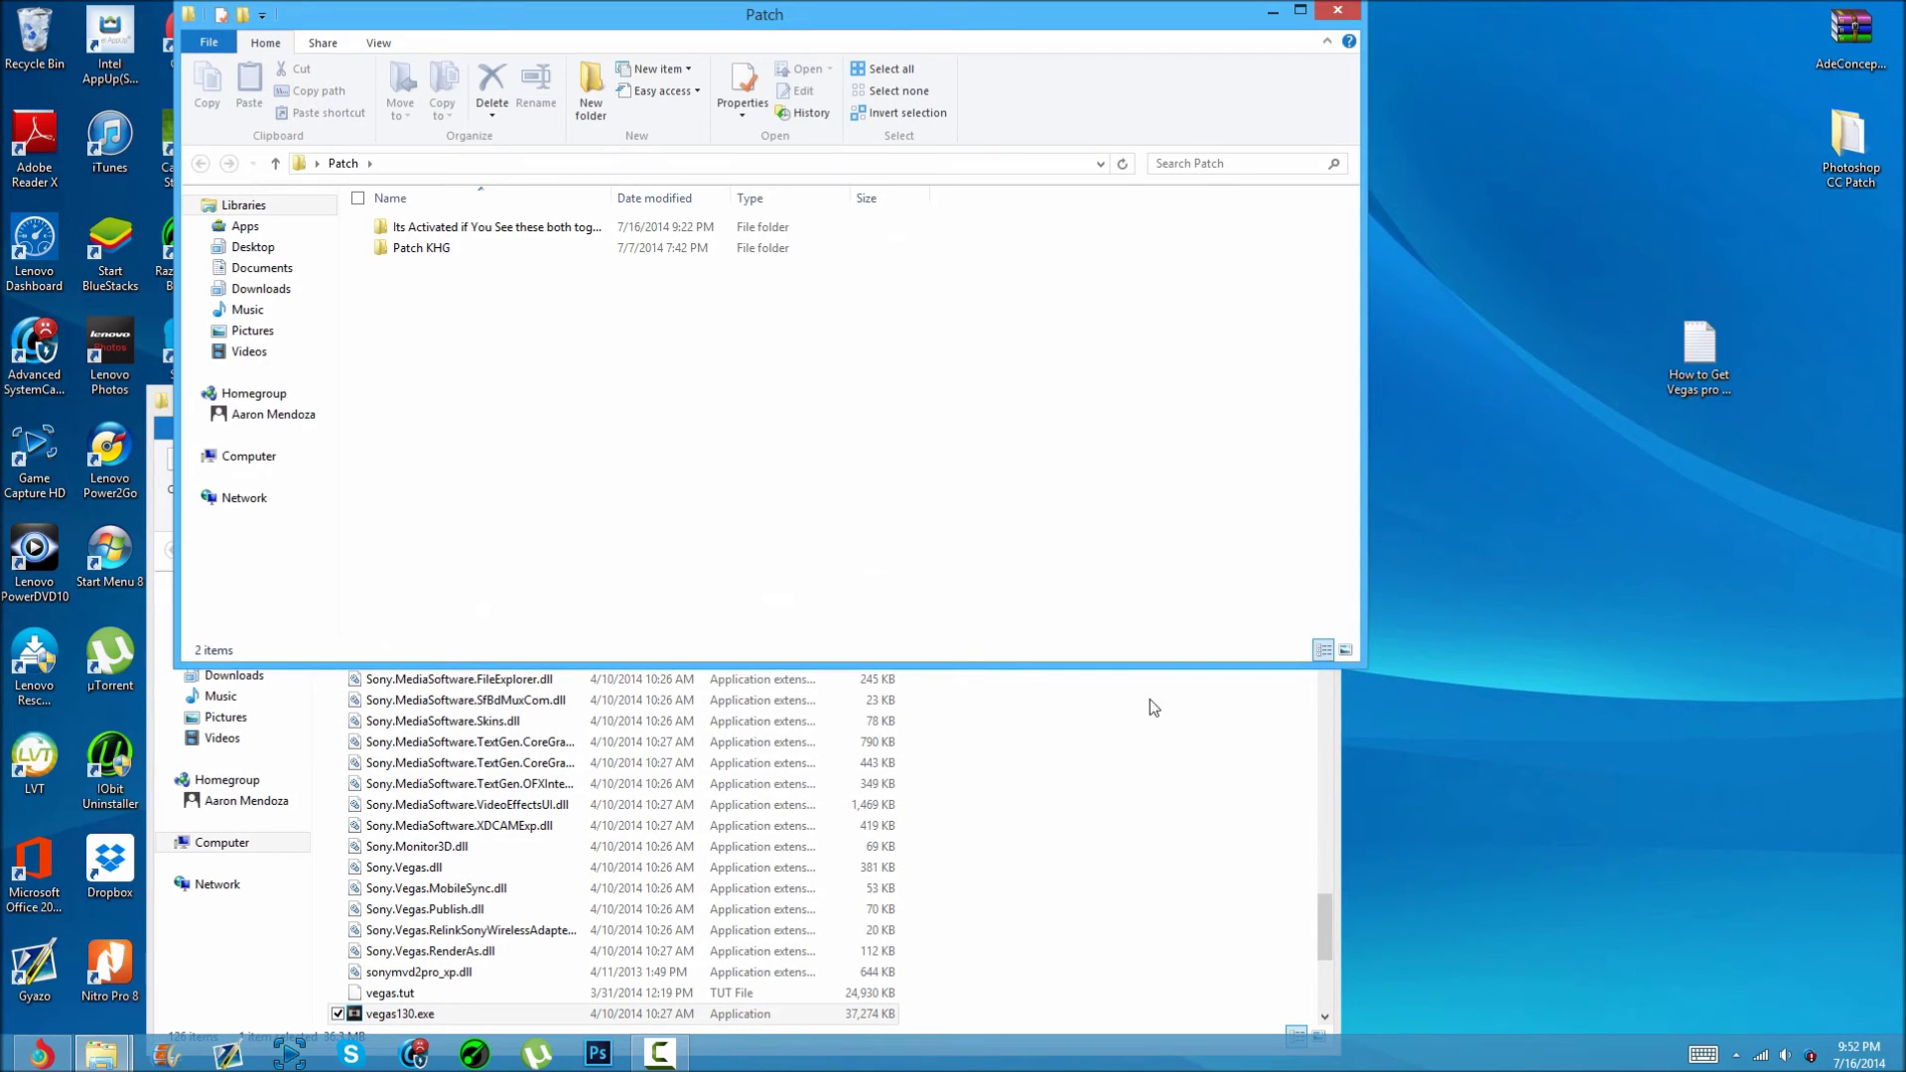
{"action": "left_click", "coordinate": [985, 562]}
{"action": "left_click_drag", "start_coordinate": [891, 407], "coordinate": [717, 86]}
{"action": "left_click_drag", "start_coordinate": [854, 16], "coordinate": [1400, 350]}
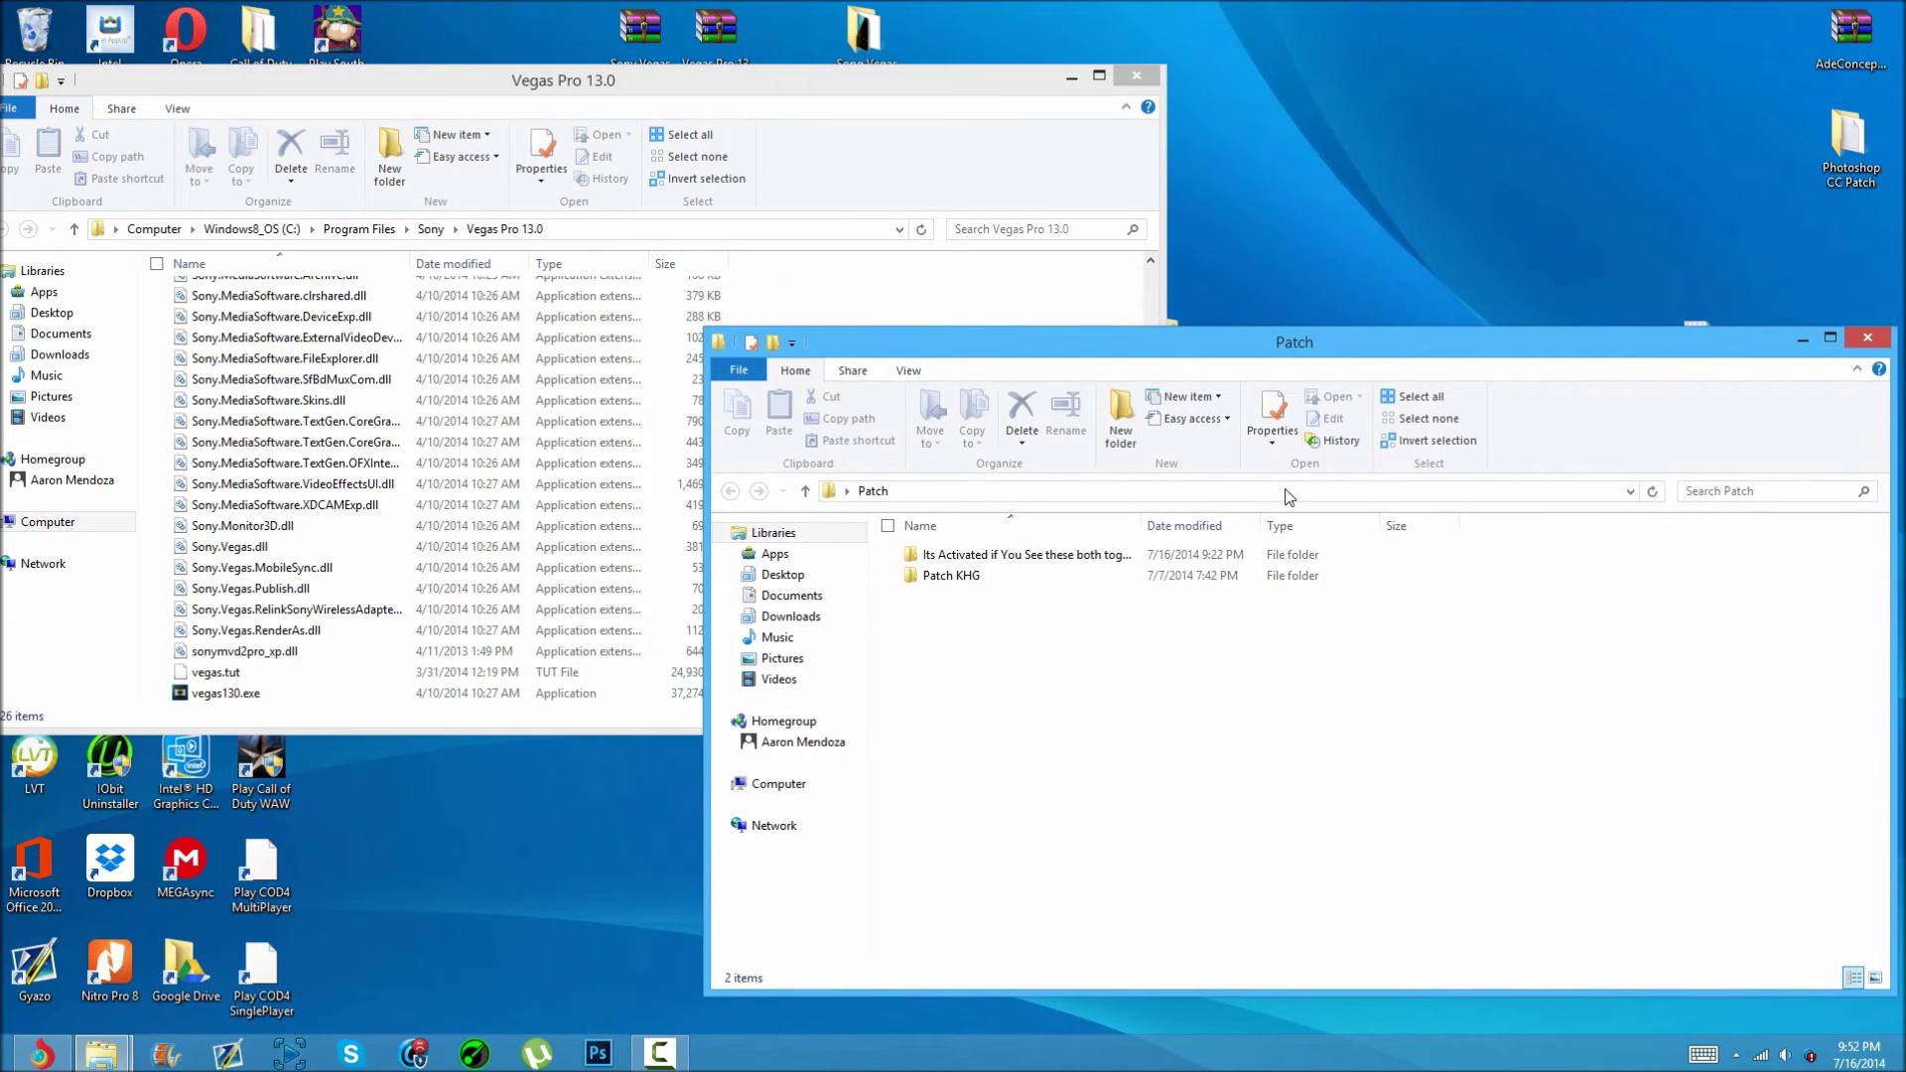
Step: Move the patch exe into the Vegas Pro 13.0 install folder, granting administrator permission
{"action": "left_click", "coordinate": [1032, 584]}
{"action": "left_click_drag", "start_coordinate": [1112, 349], "coordinate": [1093, 454]}
{"action": "left_click_drag", "start_coordinate": [1012, 665], "coordinate": [968, 348]}
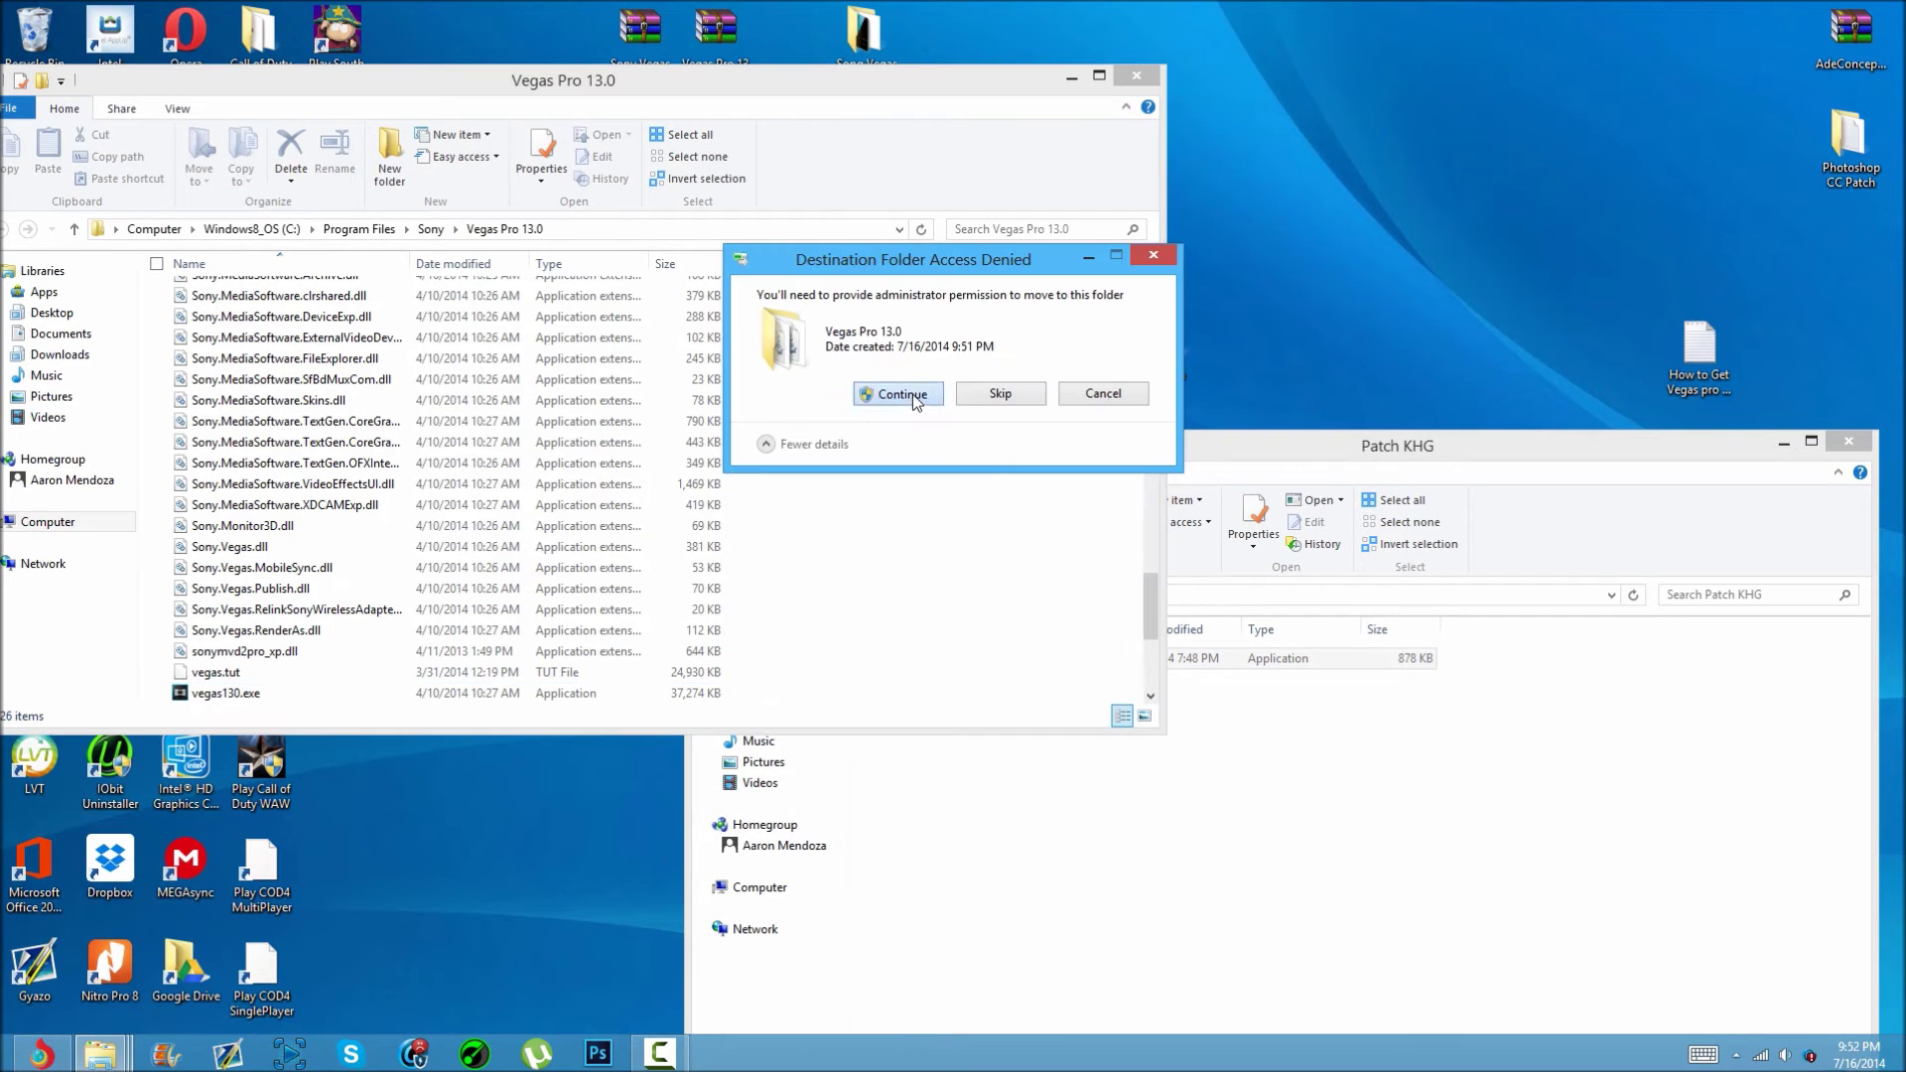
{"action": "left_click", "coordinate": [901, 394]}
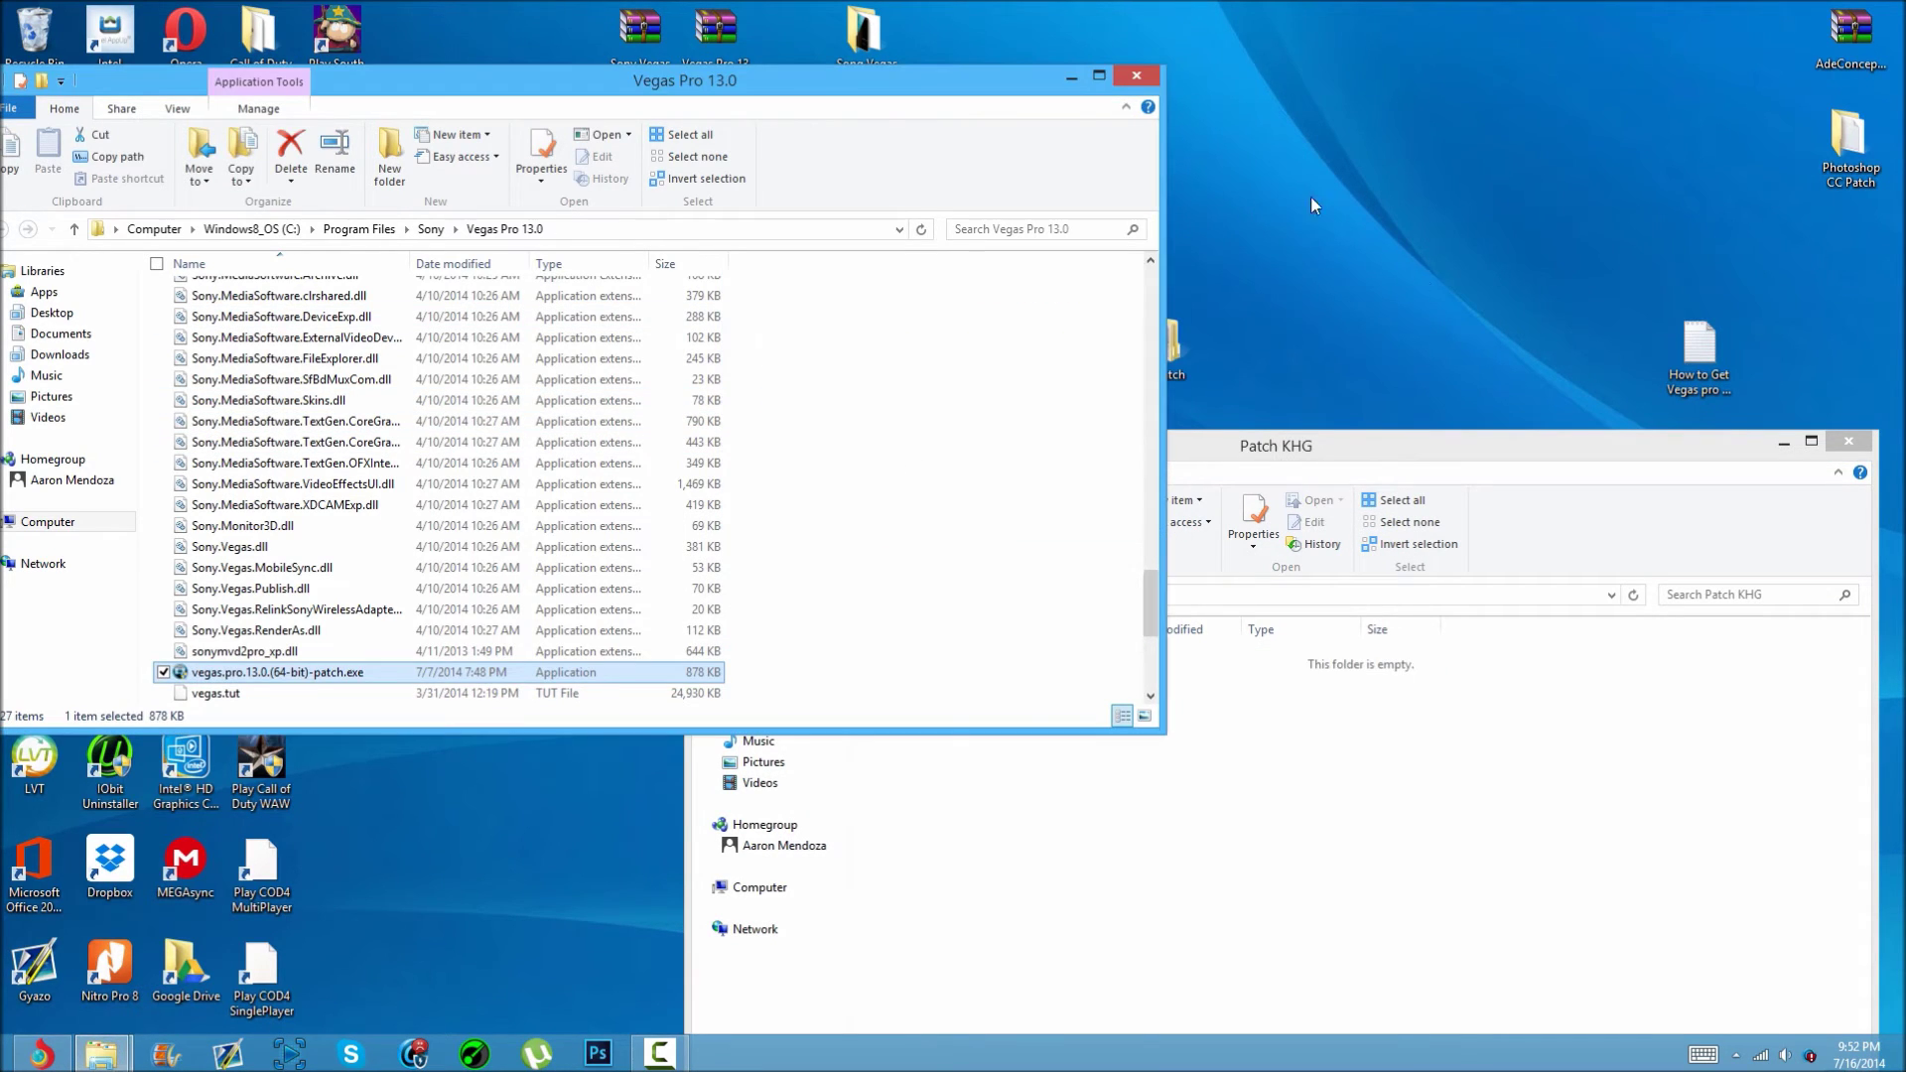
Step: Copy the patch file back into Patch KHG, then close that window
{"action": "left_click", "coordinate": [1477, 433]}
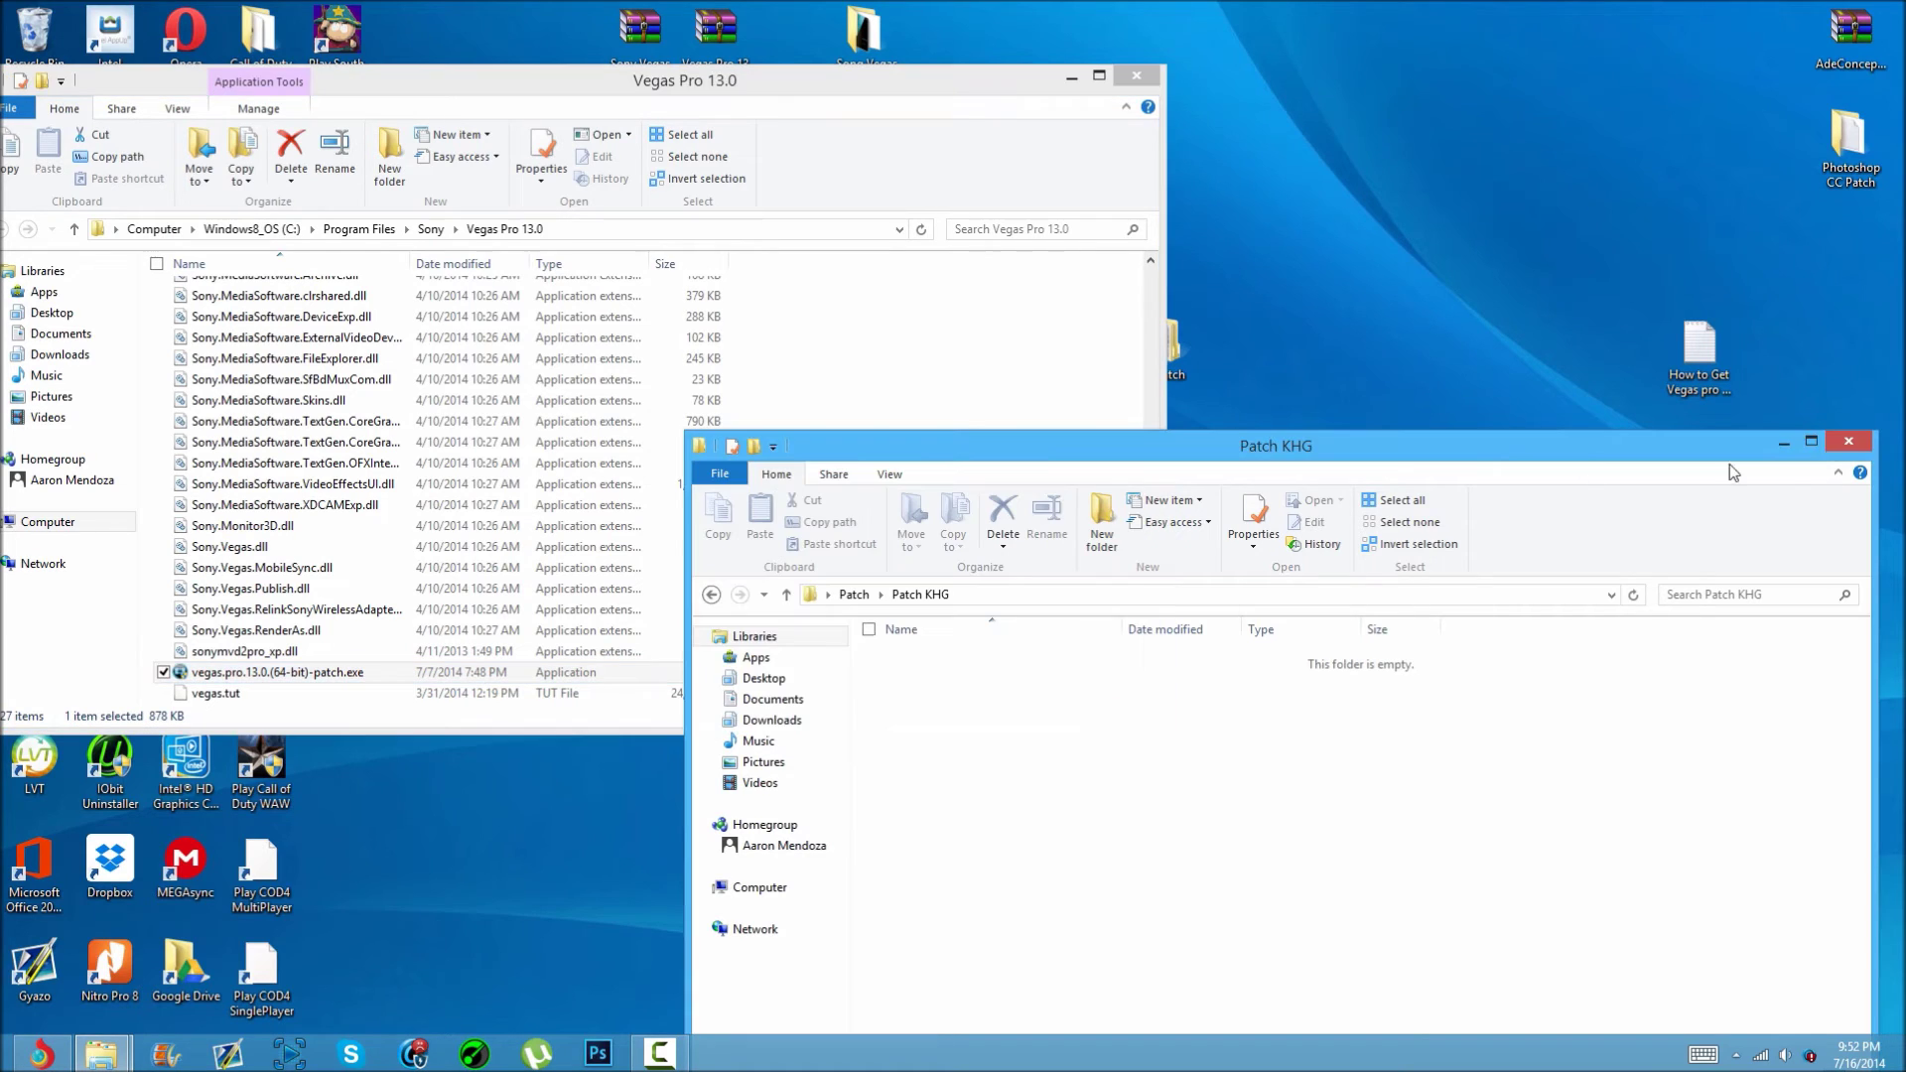
{"action": "right_click", "coordinate": [592, 675]}
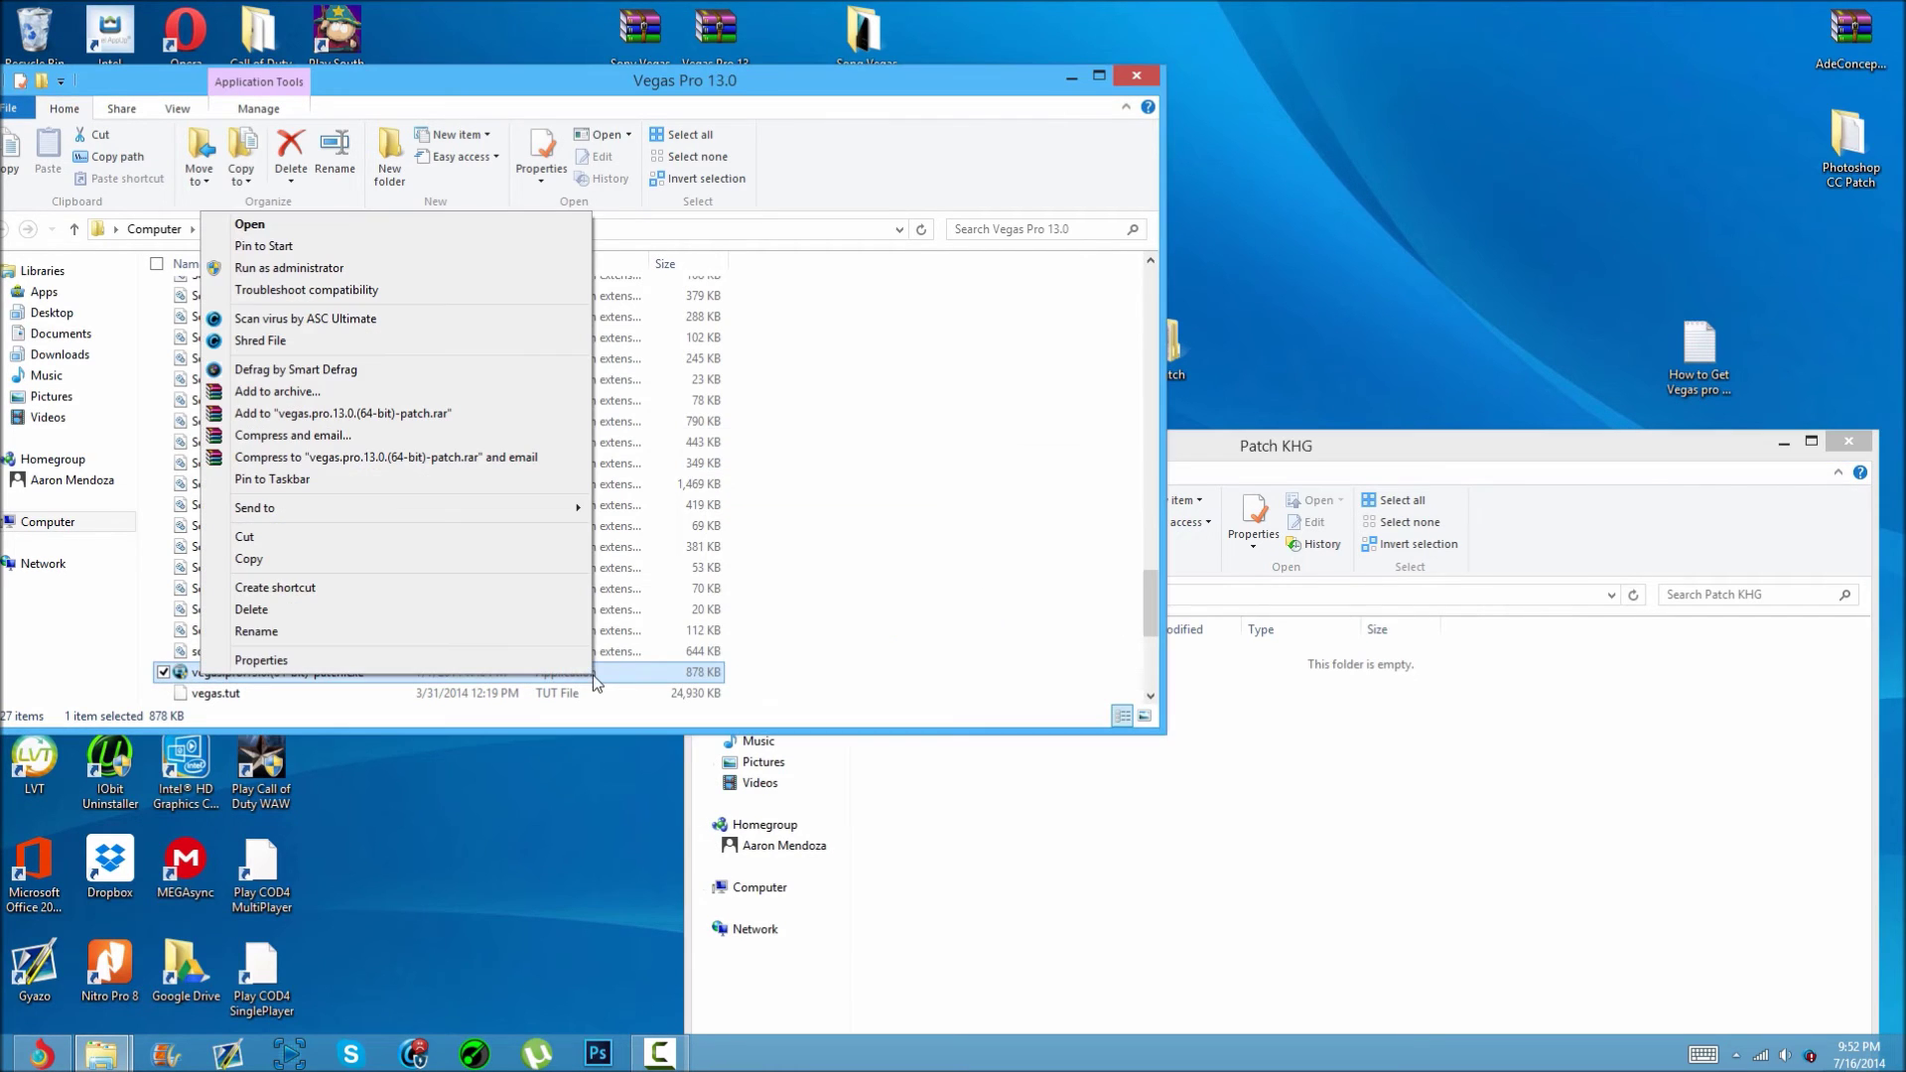
{"action": "left_click", "coordinate": [339, 566]}
{"action": "right_click", "coordinate": [1376, 832]}
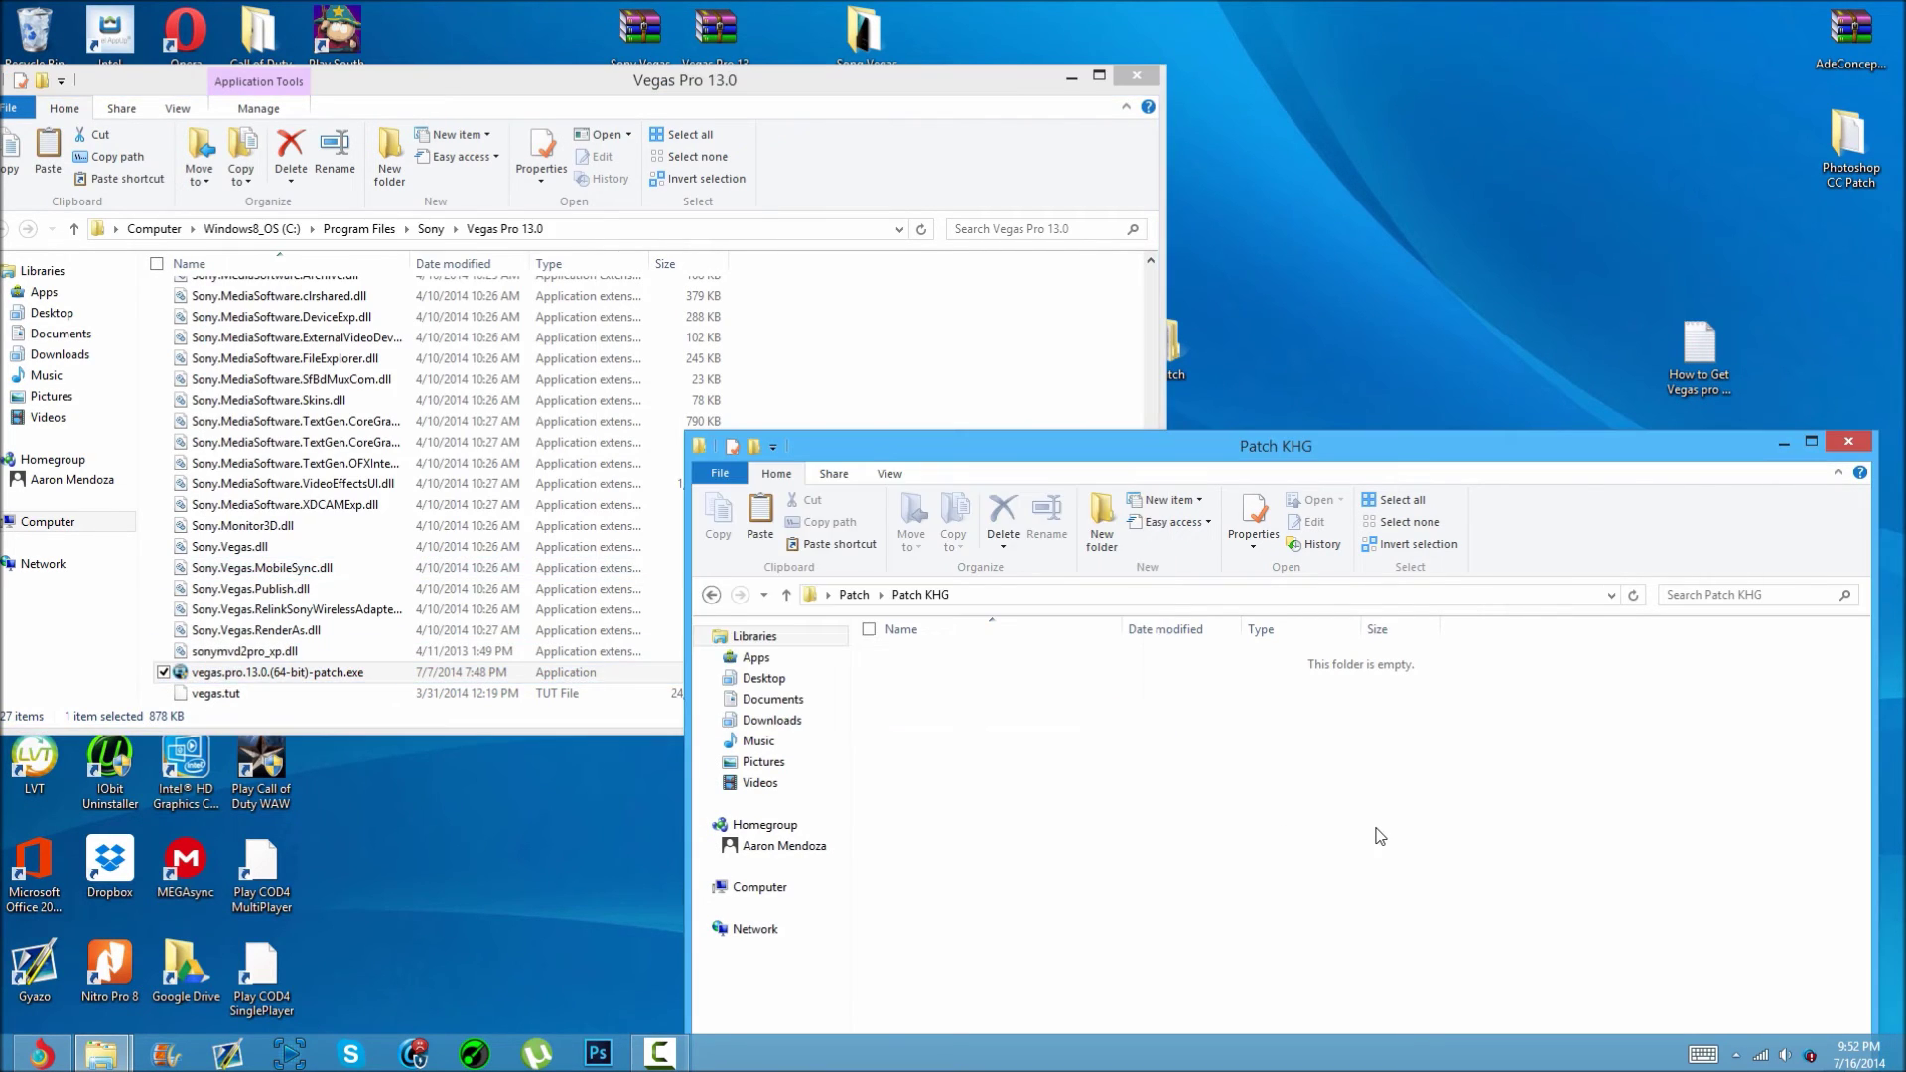
{"action": "left_click", "coordinate": [1252, 663]}
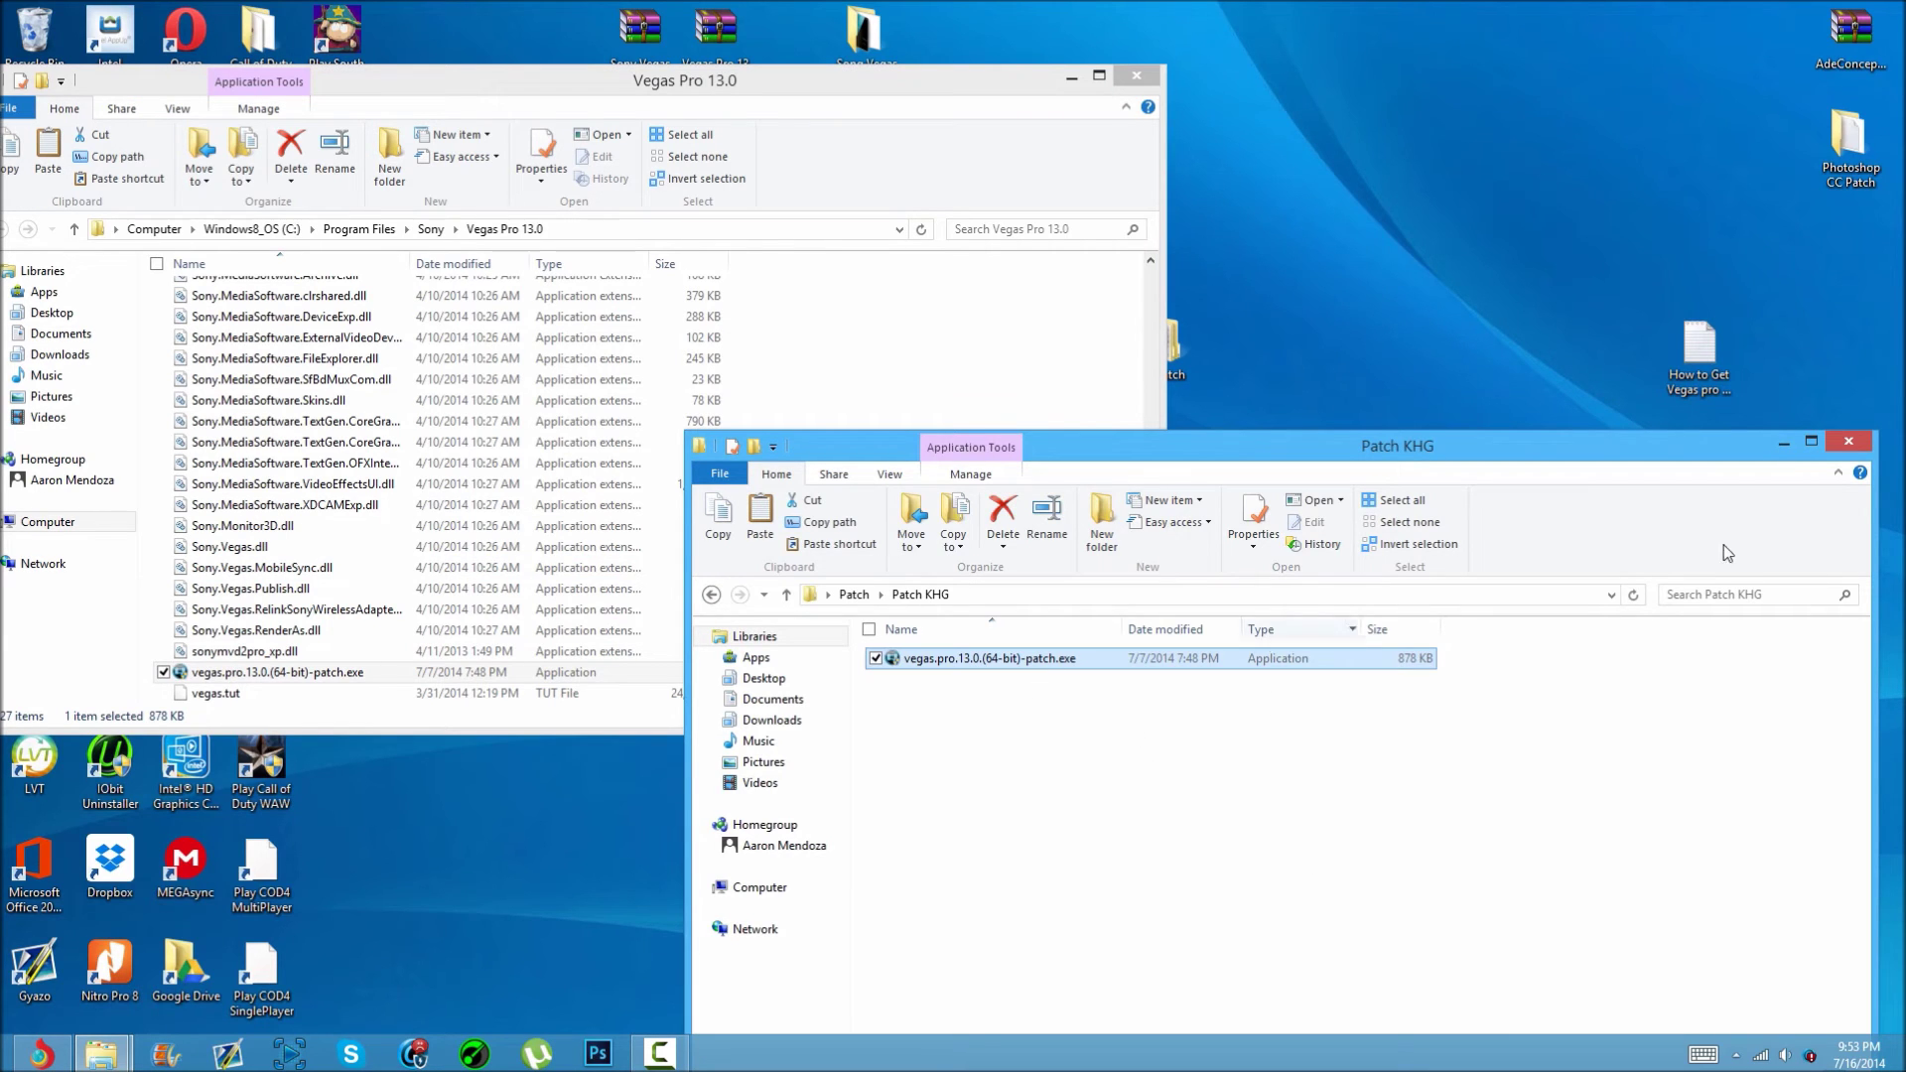
{"action": "left_click", "coordinate": [1849, 441]}
{"action": "left_click_drag", "start_coordinate": [1186, 356], "coordinate": [1224, 87]}
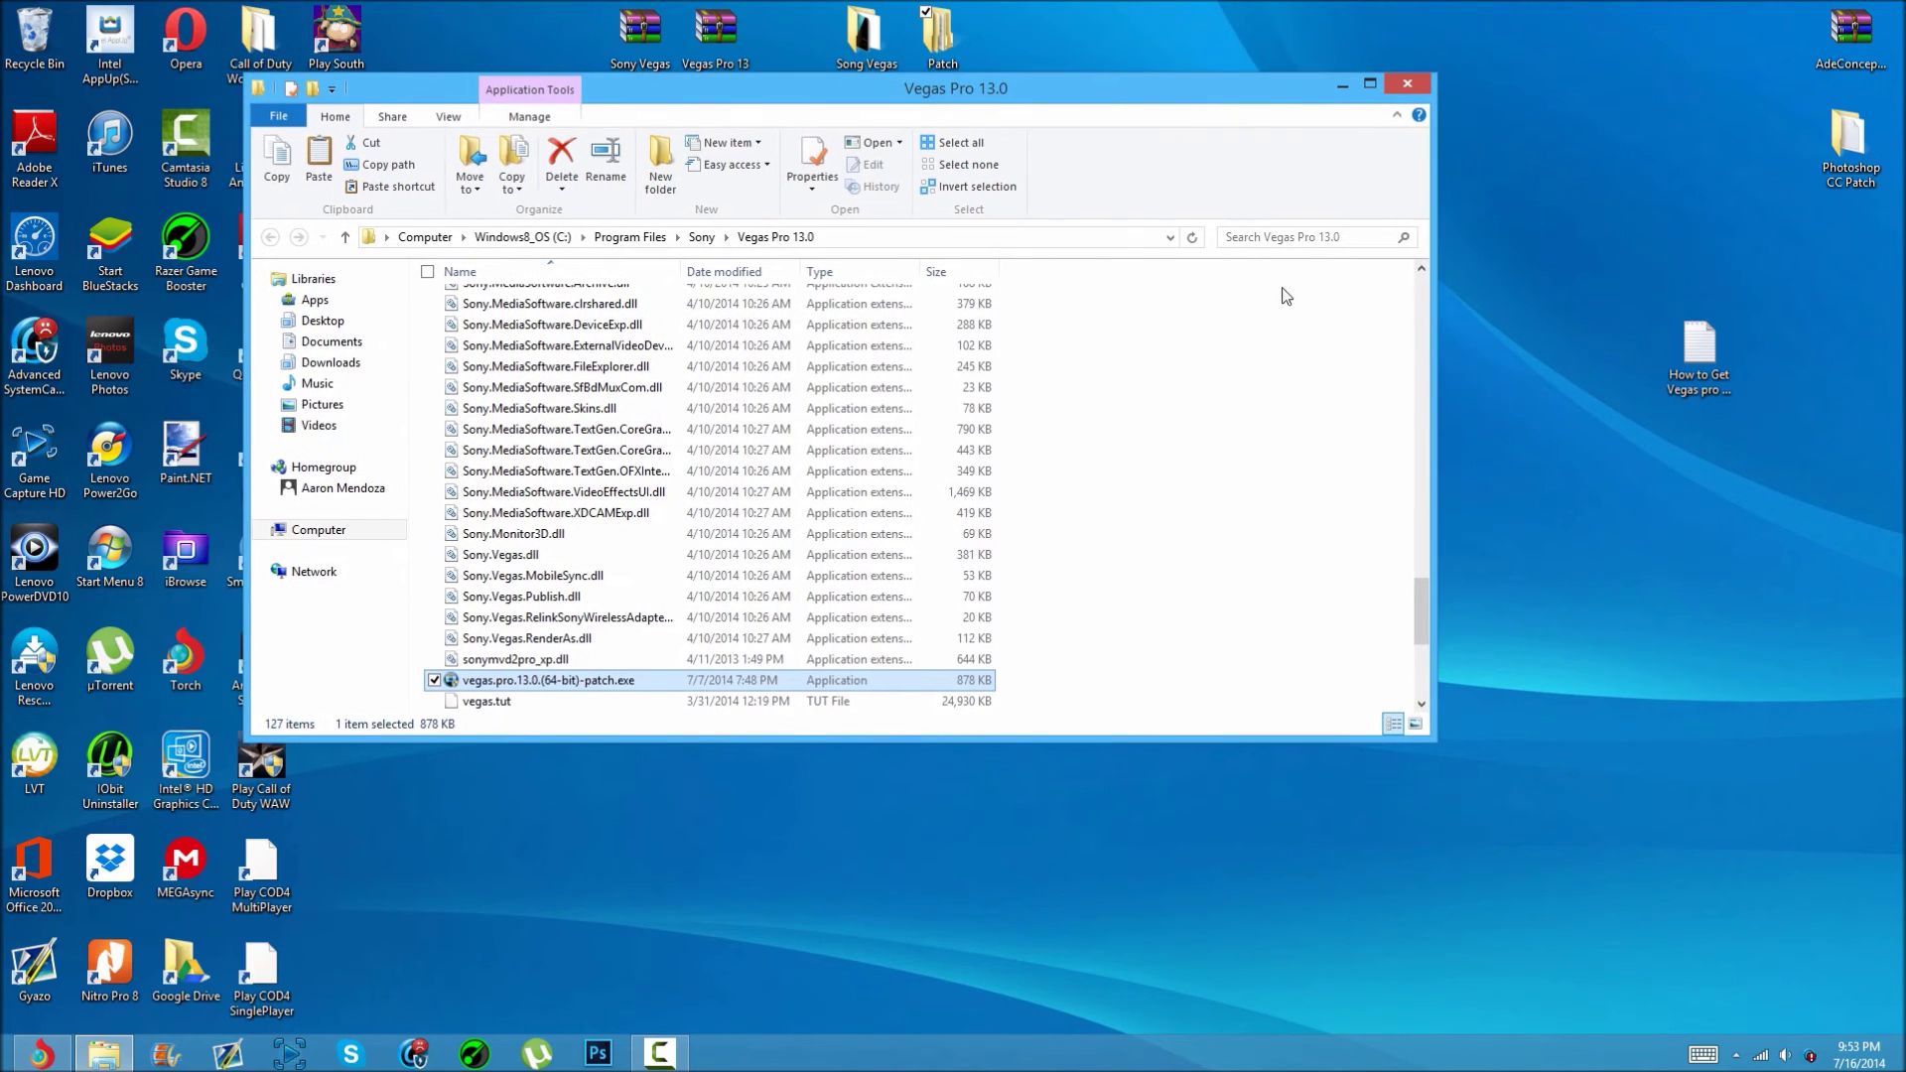
Step: Run the vegas.pro.13.0 patch exe as administrator
{"action": "left_click", "coordinate": [1789, 1058]}
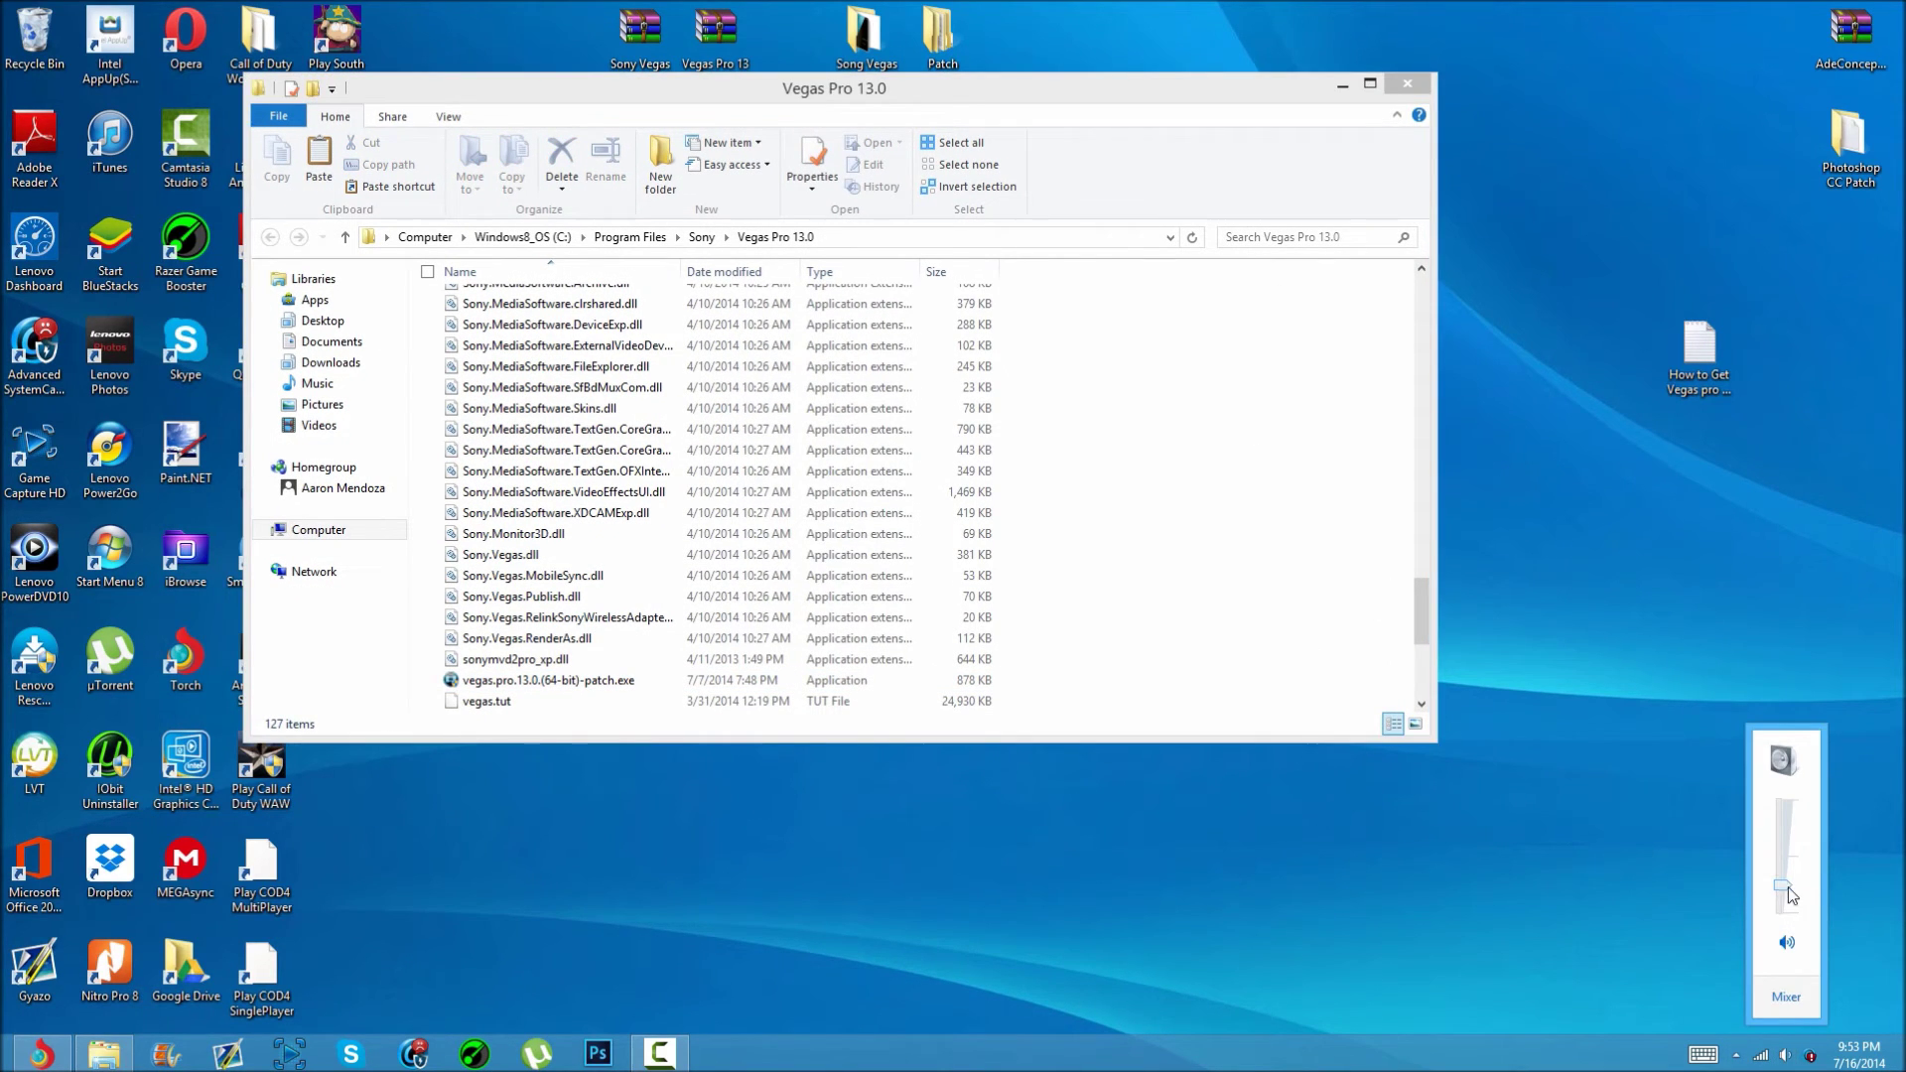
{"action": "left_click", "coordinate": [1581, 978]}
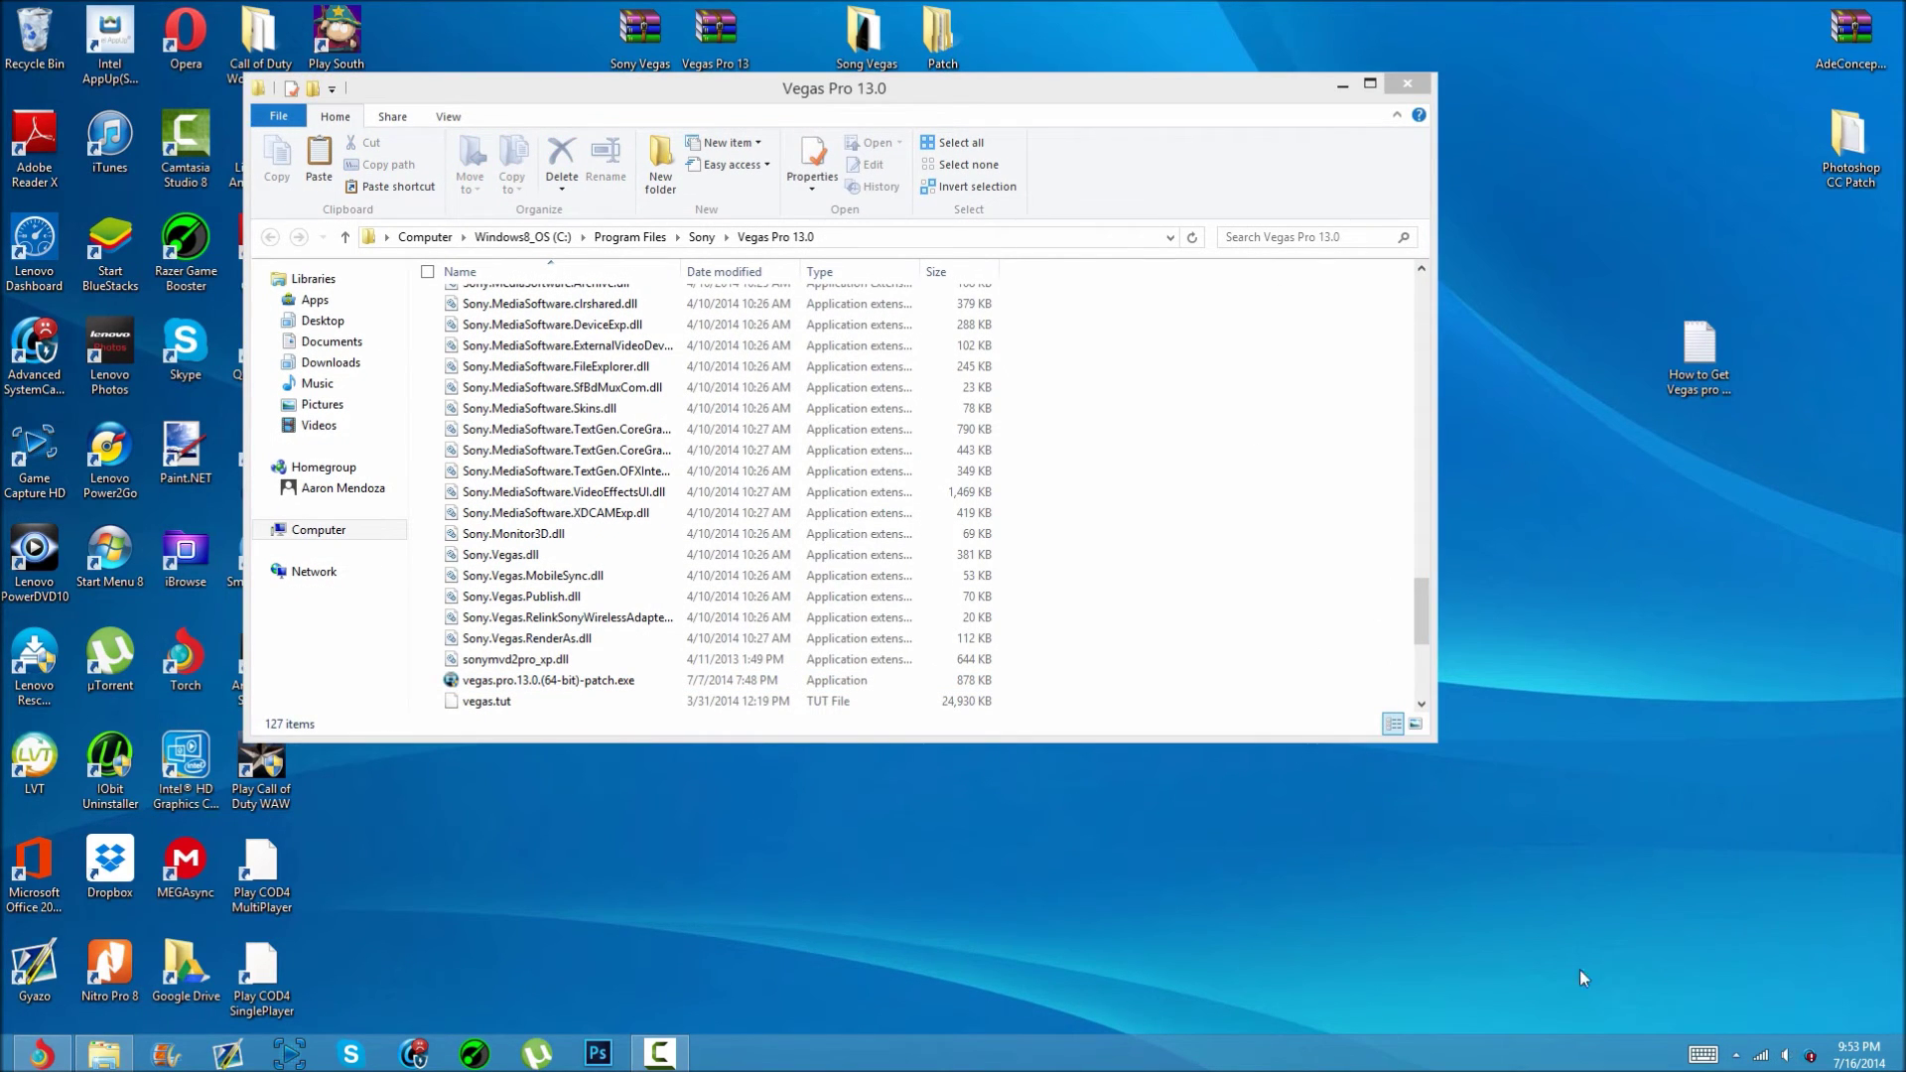
{"action": "right_click", "coordinate": [558, 682]}
{"action": "left_click", "coordinate": [260, 253]}
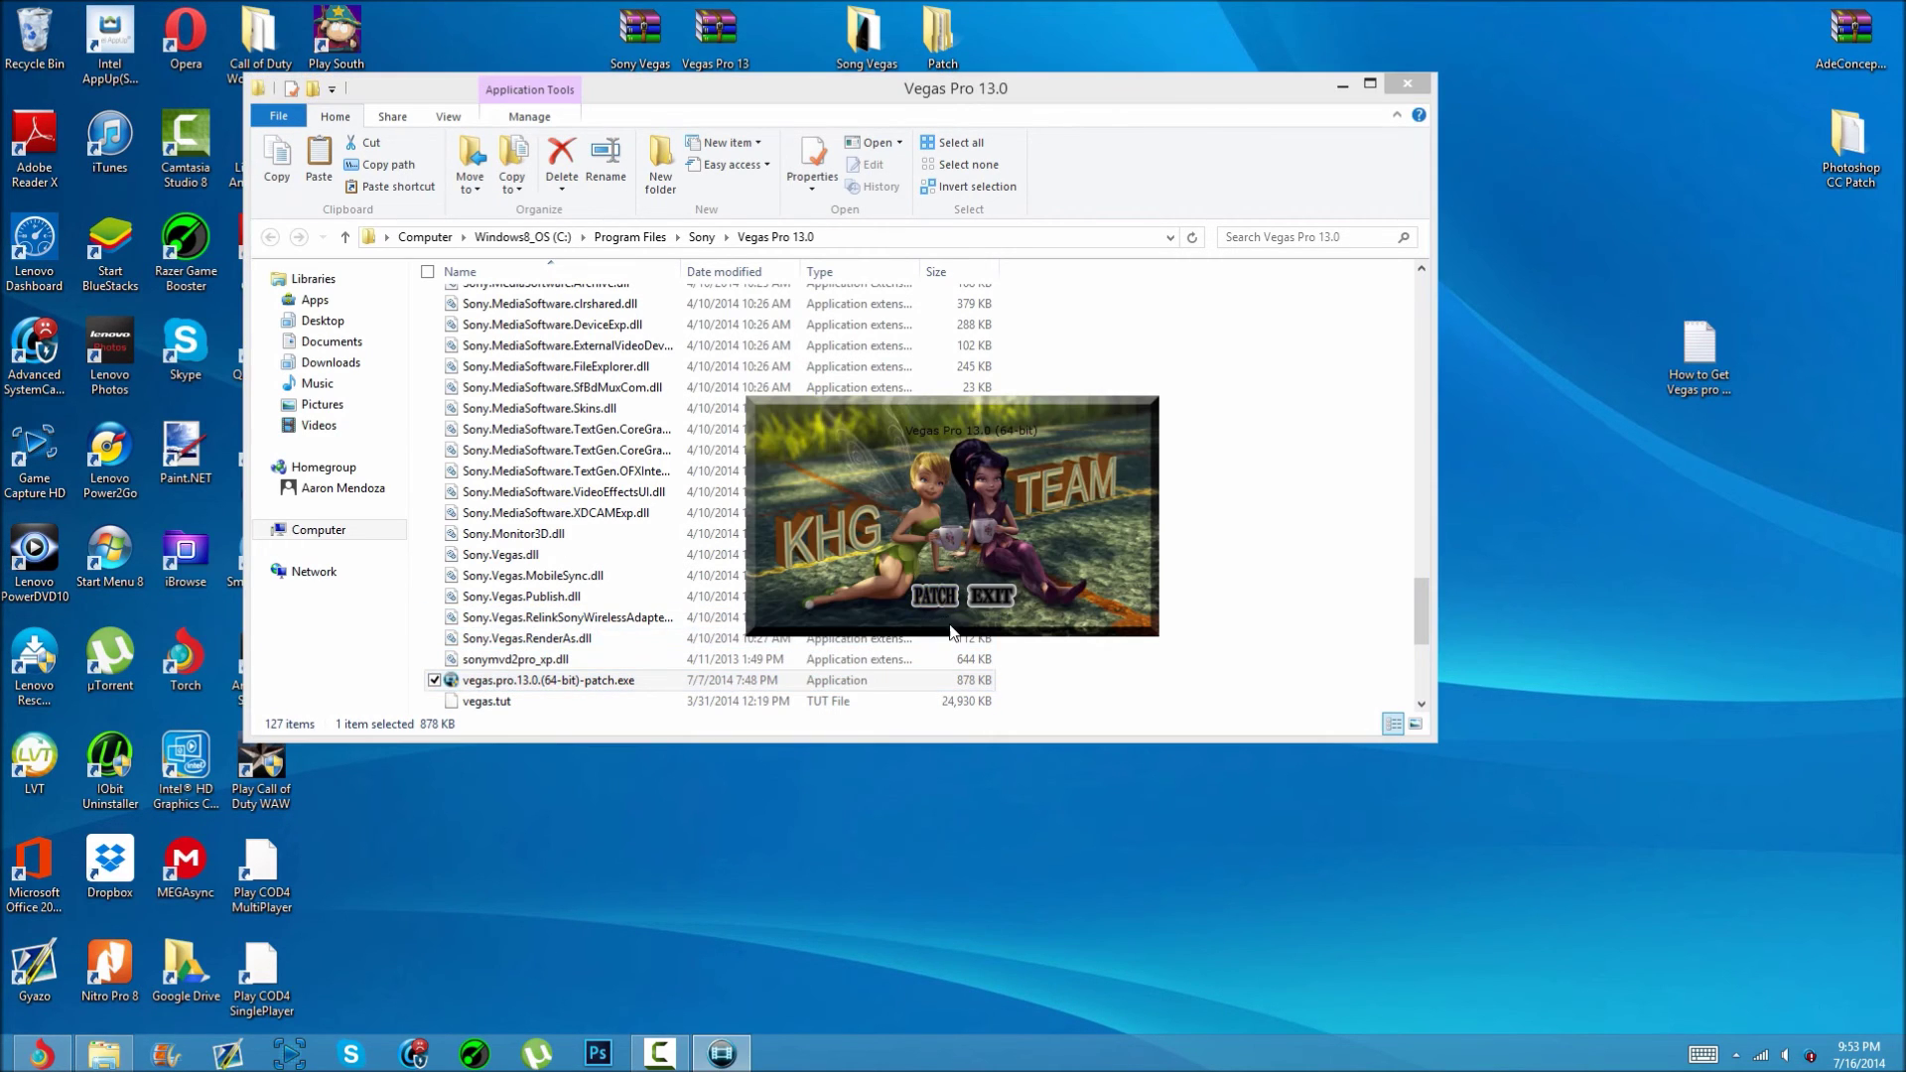
Step: Adjust the system volume and close the KHG patcher after patching
{"action": "left_click", "coordinate": [1785, 1055]}
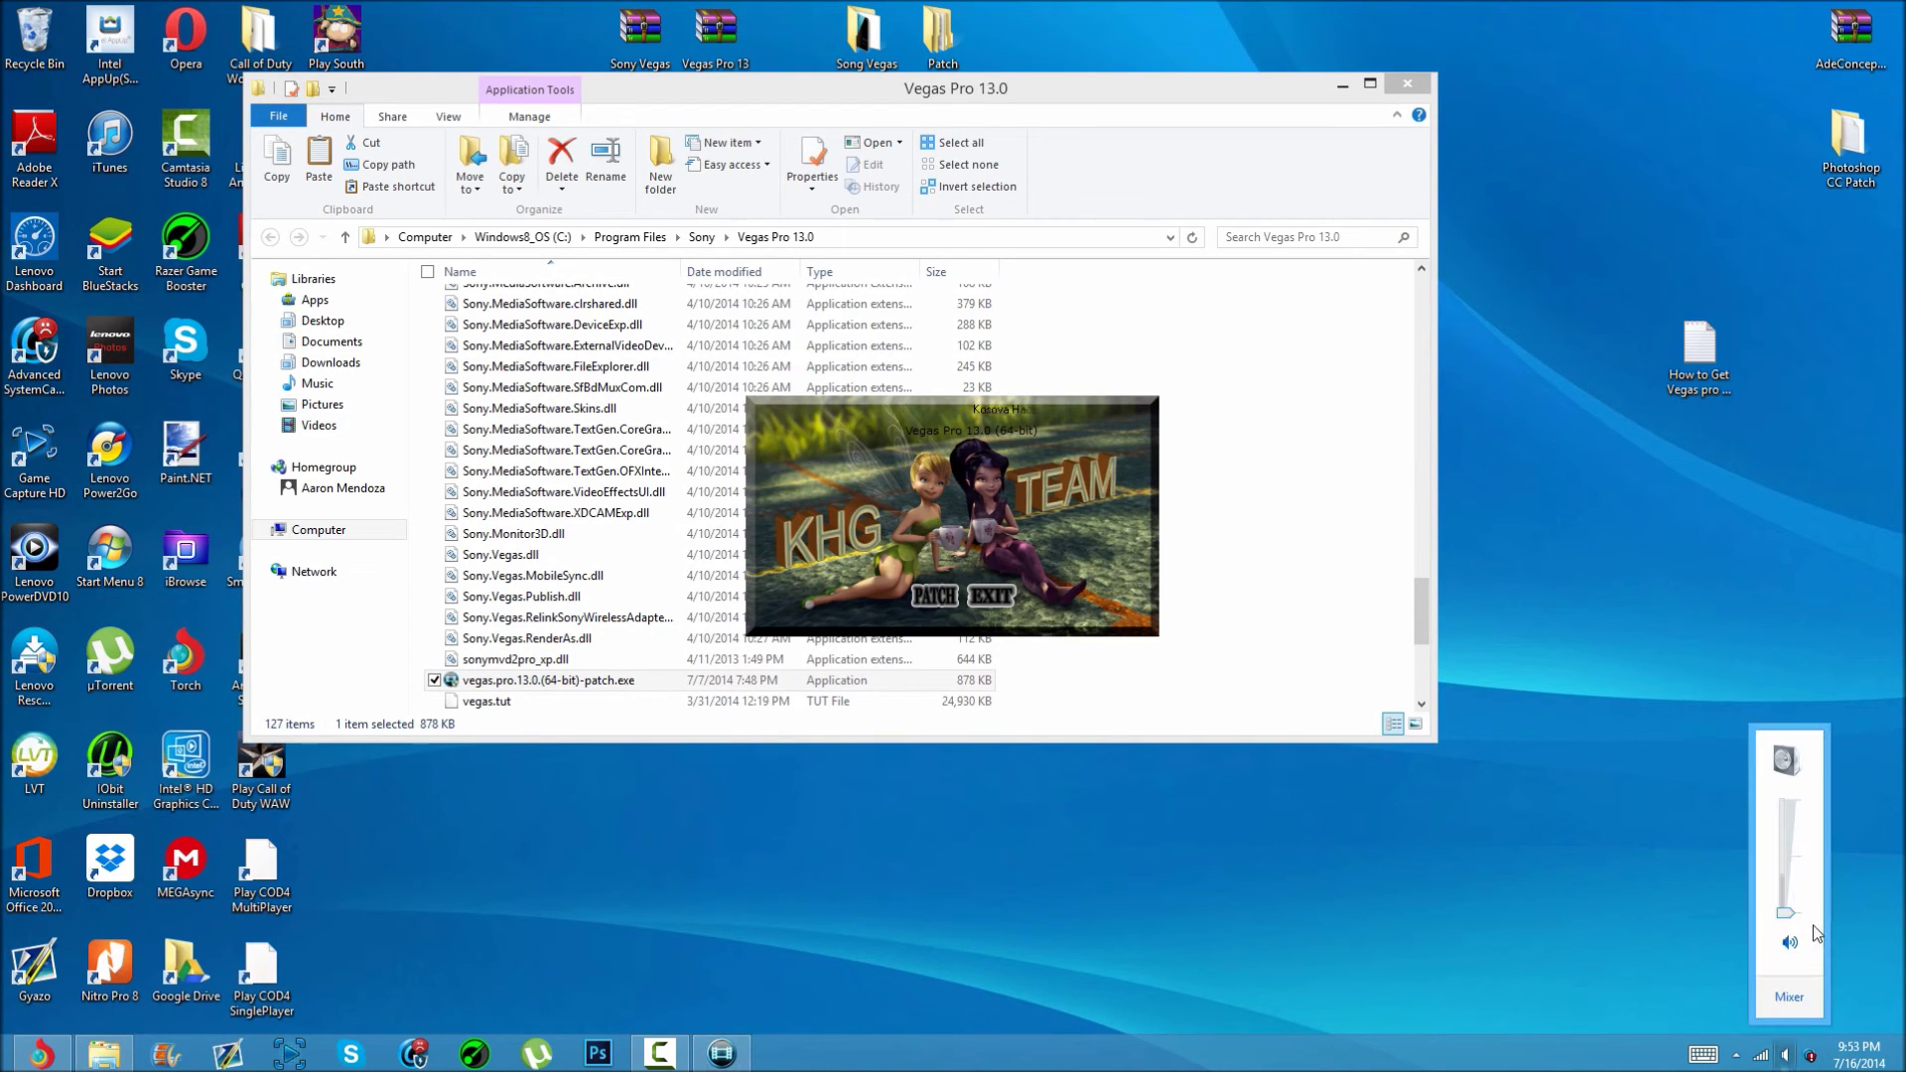
{"action": "left_click_drag", "start_coordinate": [1790, 928], "coordinate": [1790, 896]}
{"action": "scroll", "coordinate": [1789, 896], "scroll_direction": "up", "scroll_amount": 5}
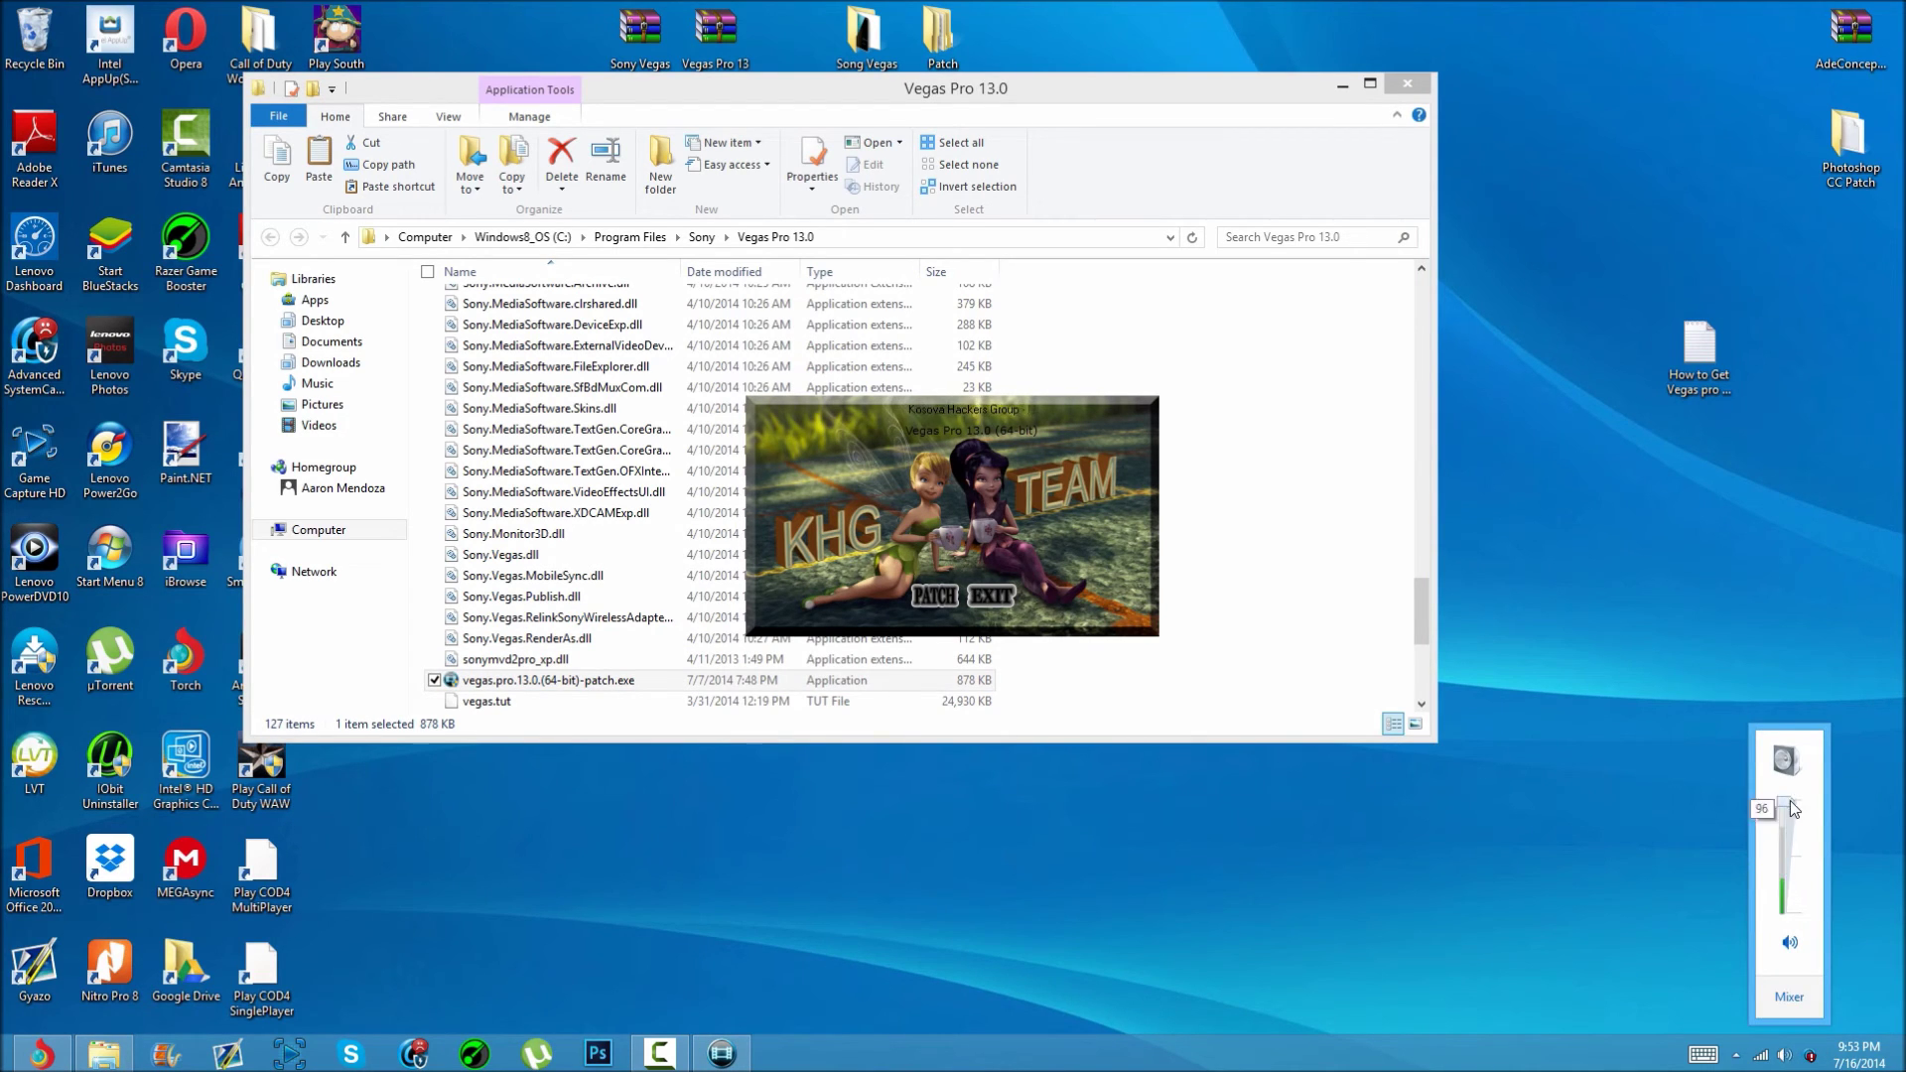
{"action": "left_click", "coordinate": [1261, 829]}
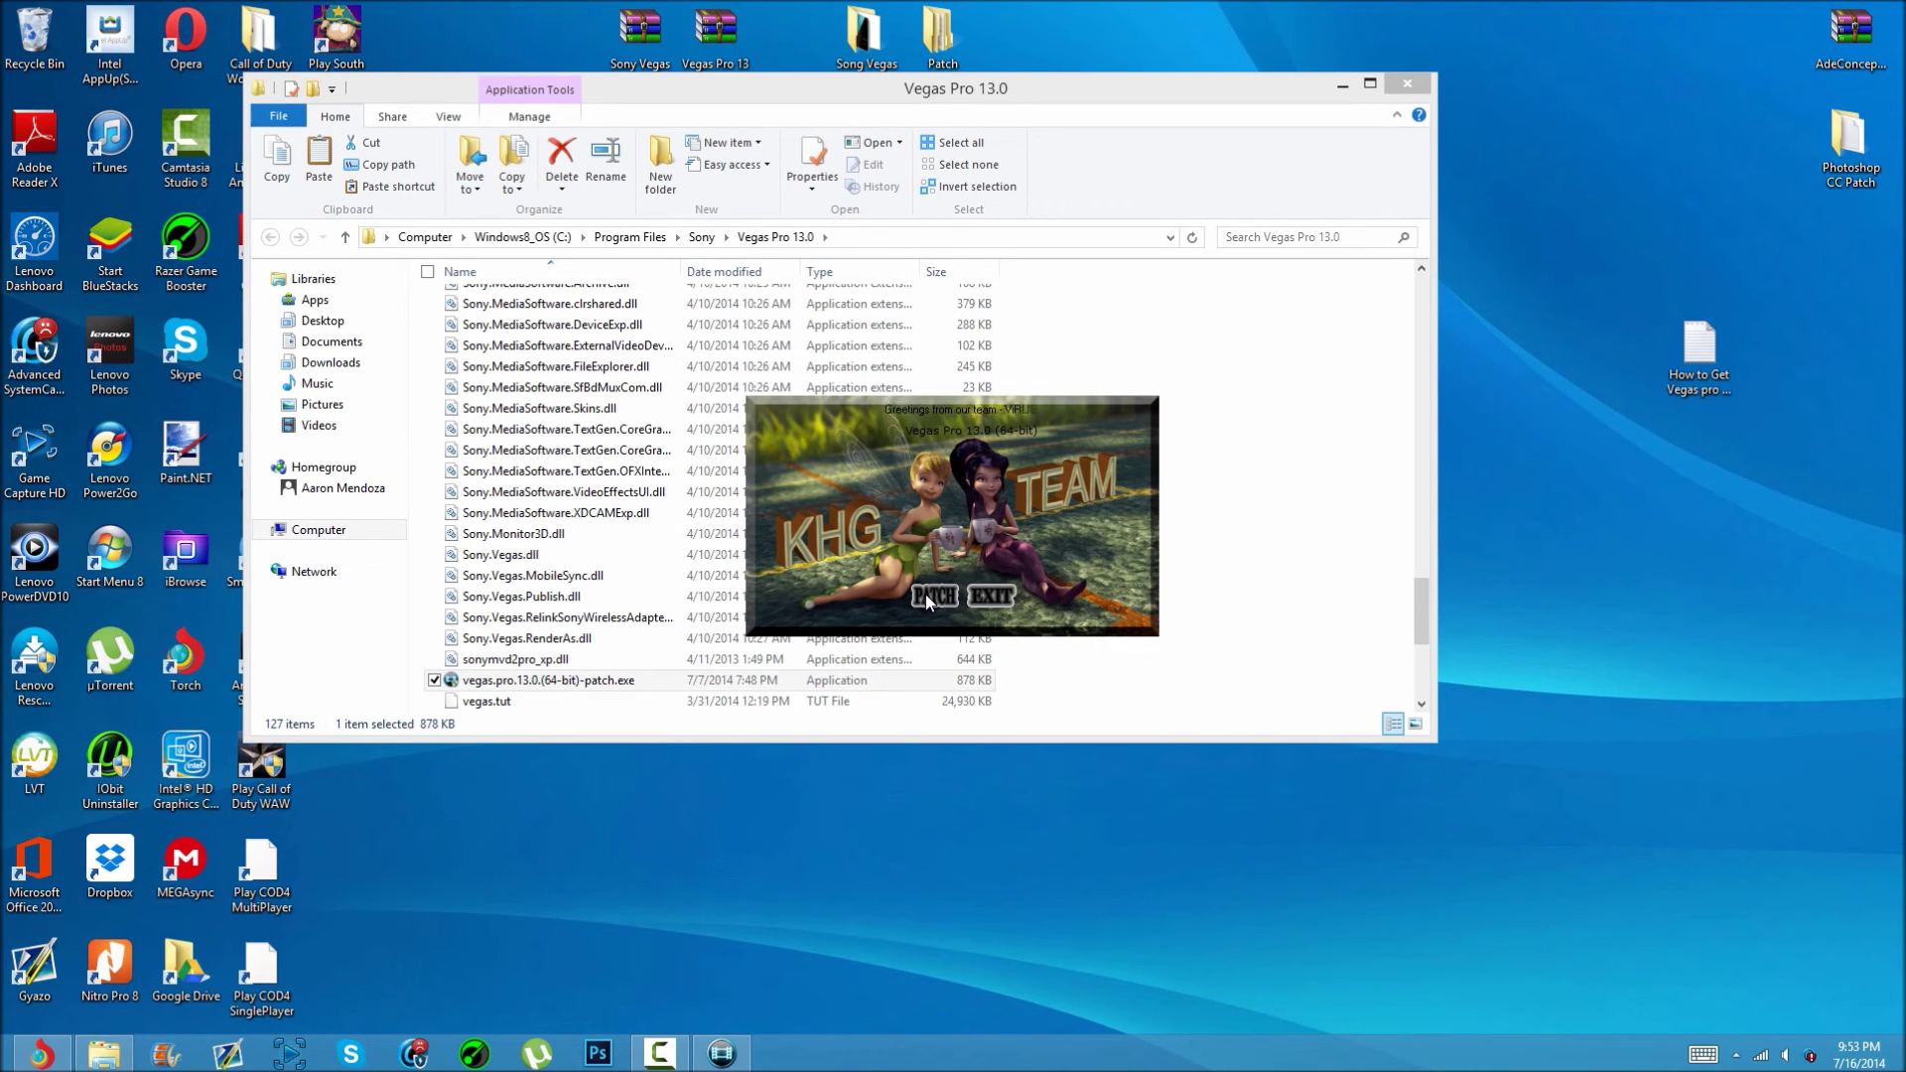
{"action": "left_click", "coordinate": [991, 595]}
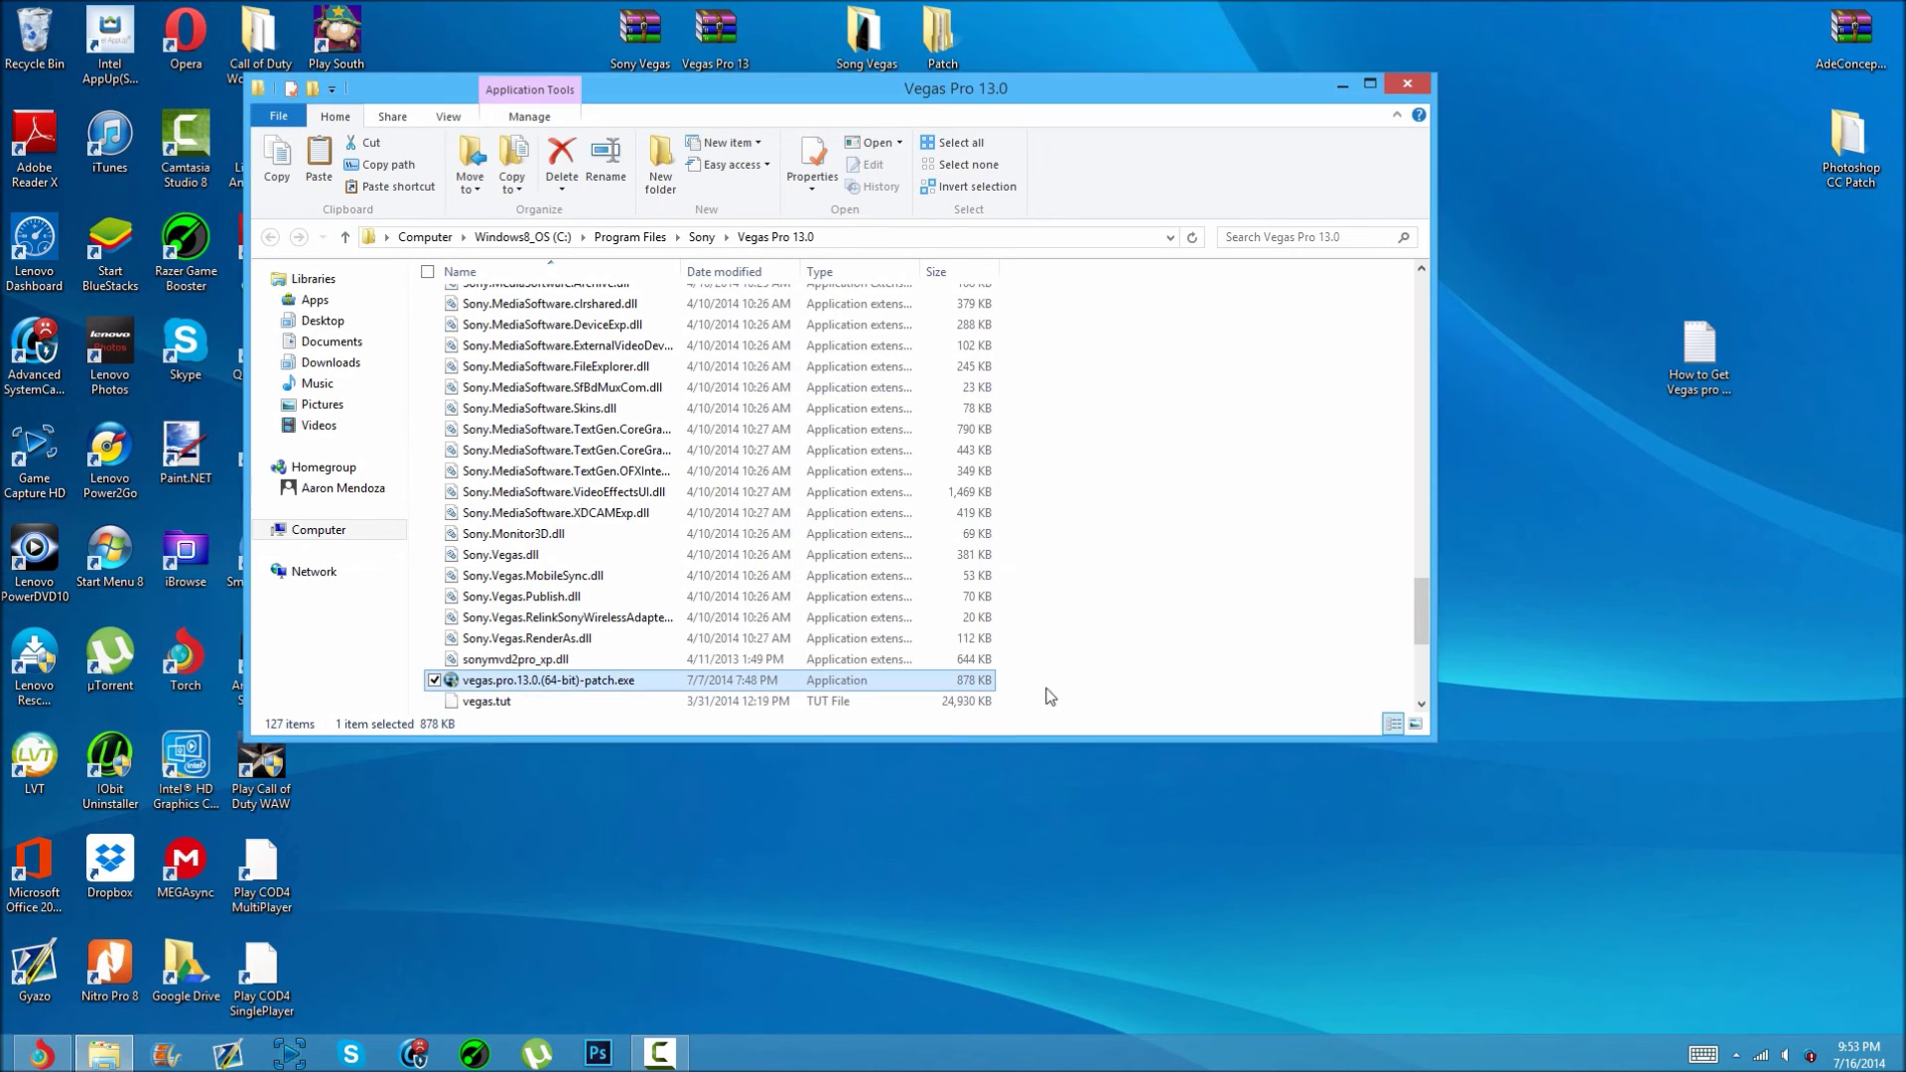
Step: Close the Vegas Pro 13.0 folder and launch Vegas Pro from its desktop shortcut
{"action": "left_click", "coordinate": [1408, 85]}
{"action": "right_click", "coordinate": [343, 462]}
{"action": "left_click", "coordinate": [336, 476]}
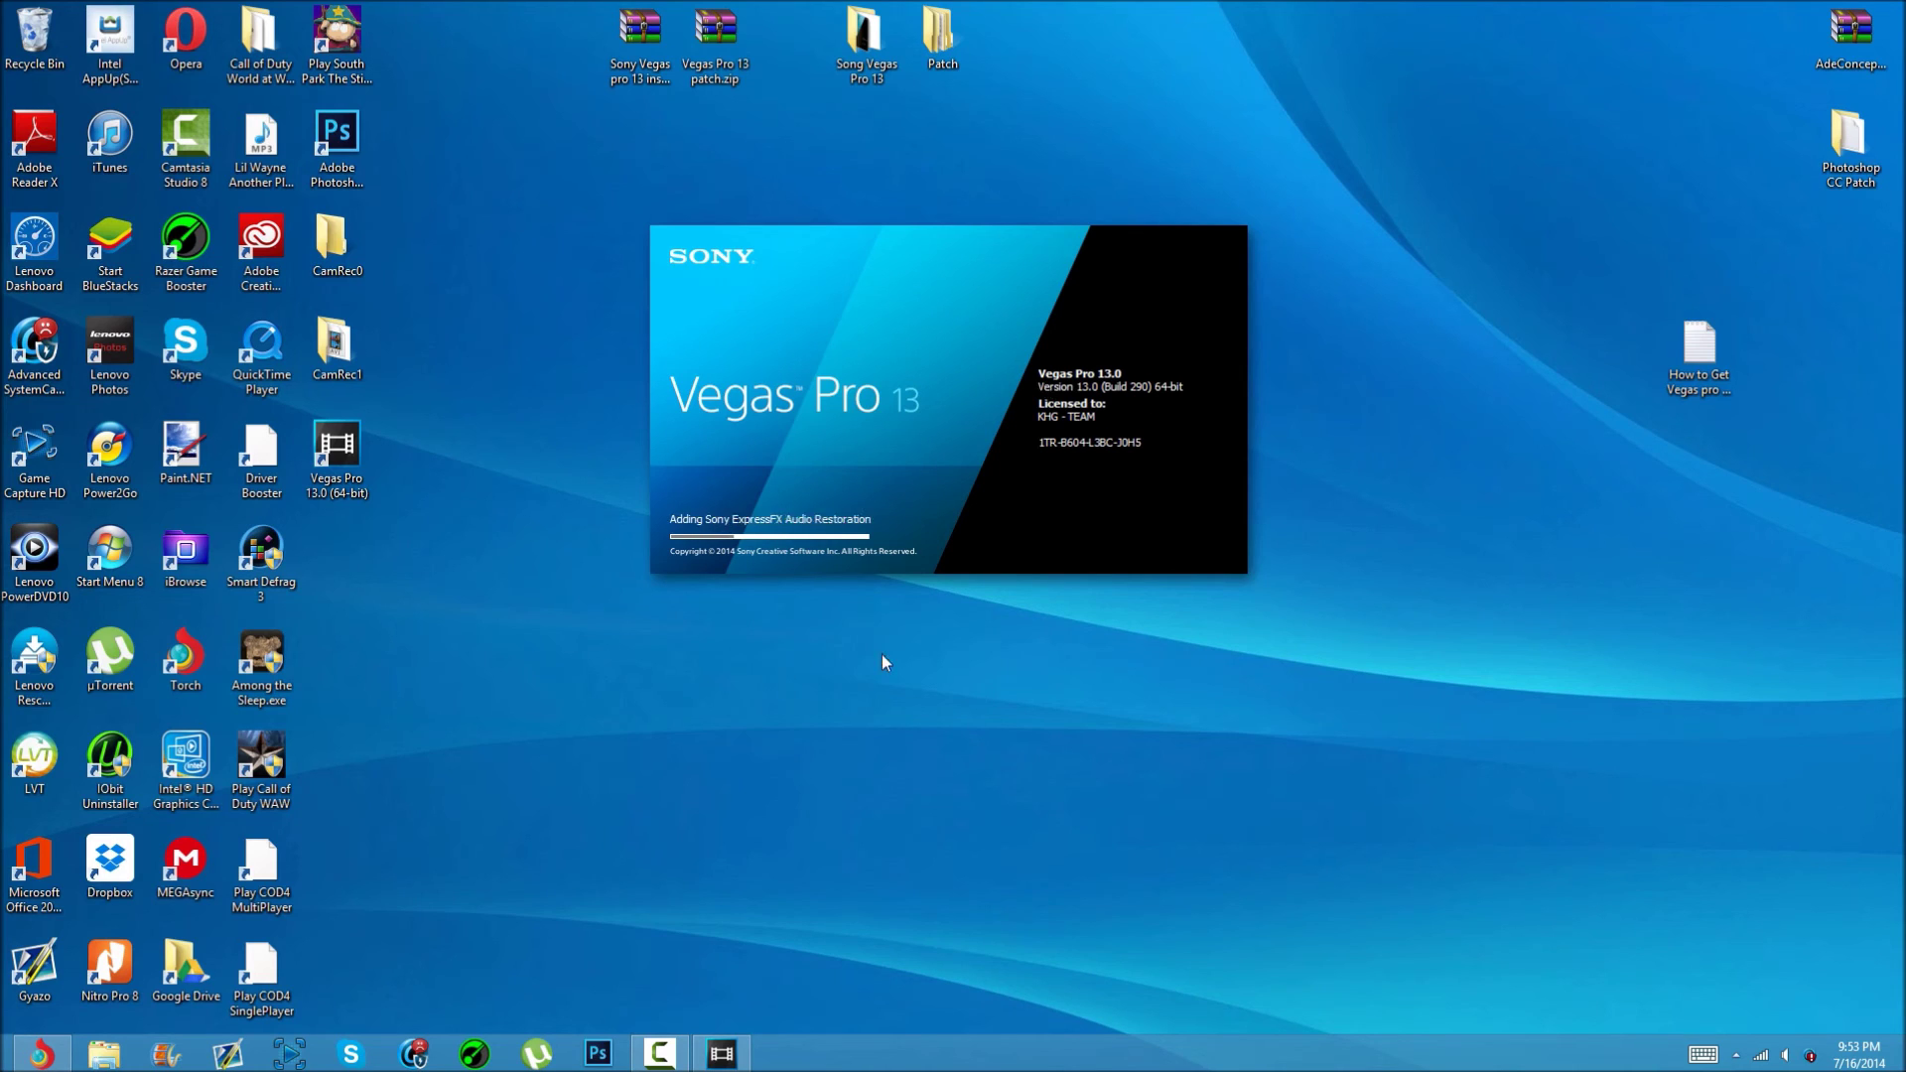
Step: Wait for Vegas Pro 13.0 to finish loading while tidying the top-row desktop icons
{"action": "left_click_drag", "start_coordinate": [519, 52], "coordinate": [1028, 78]}
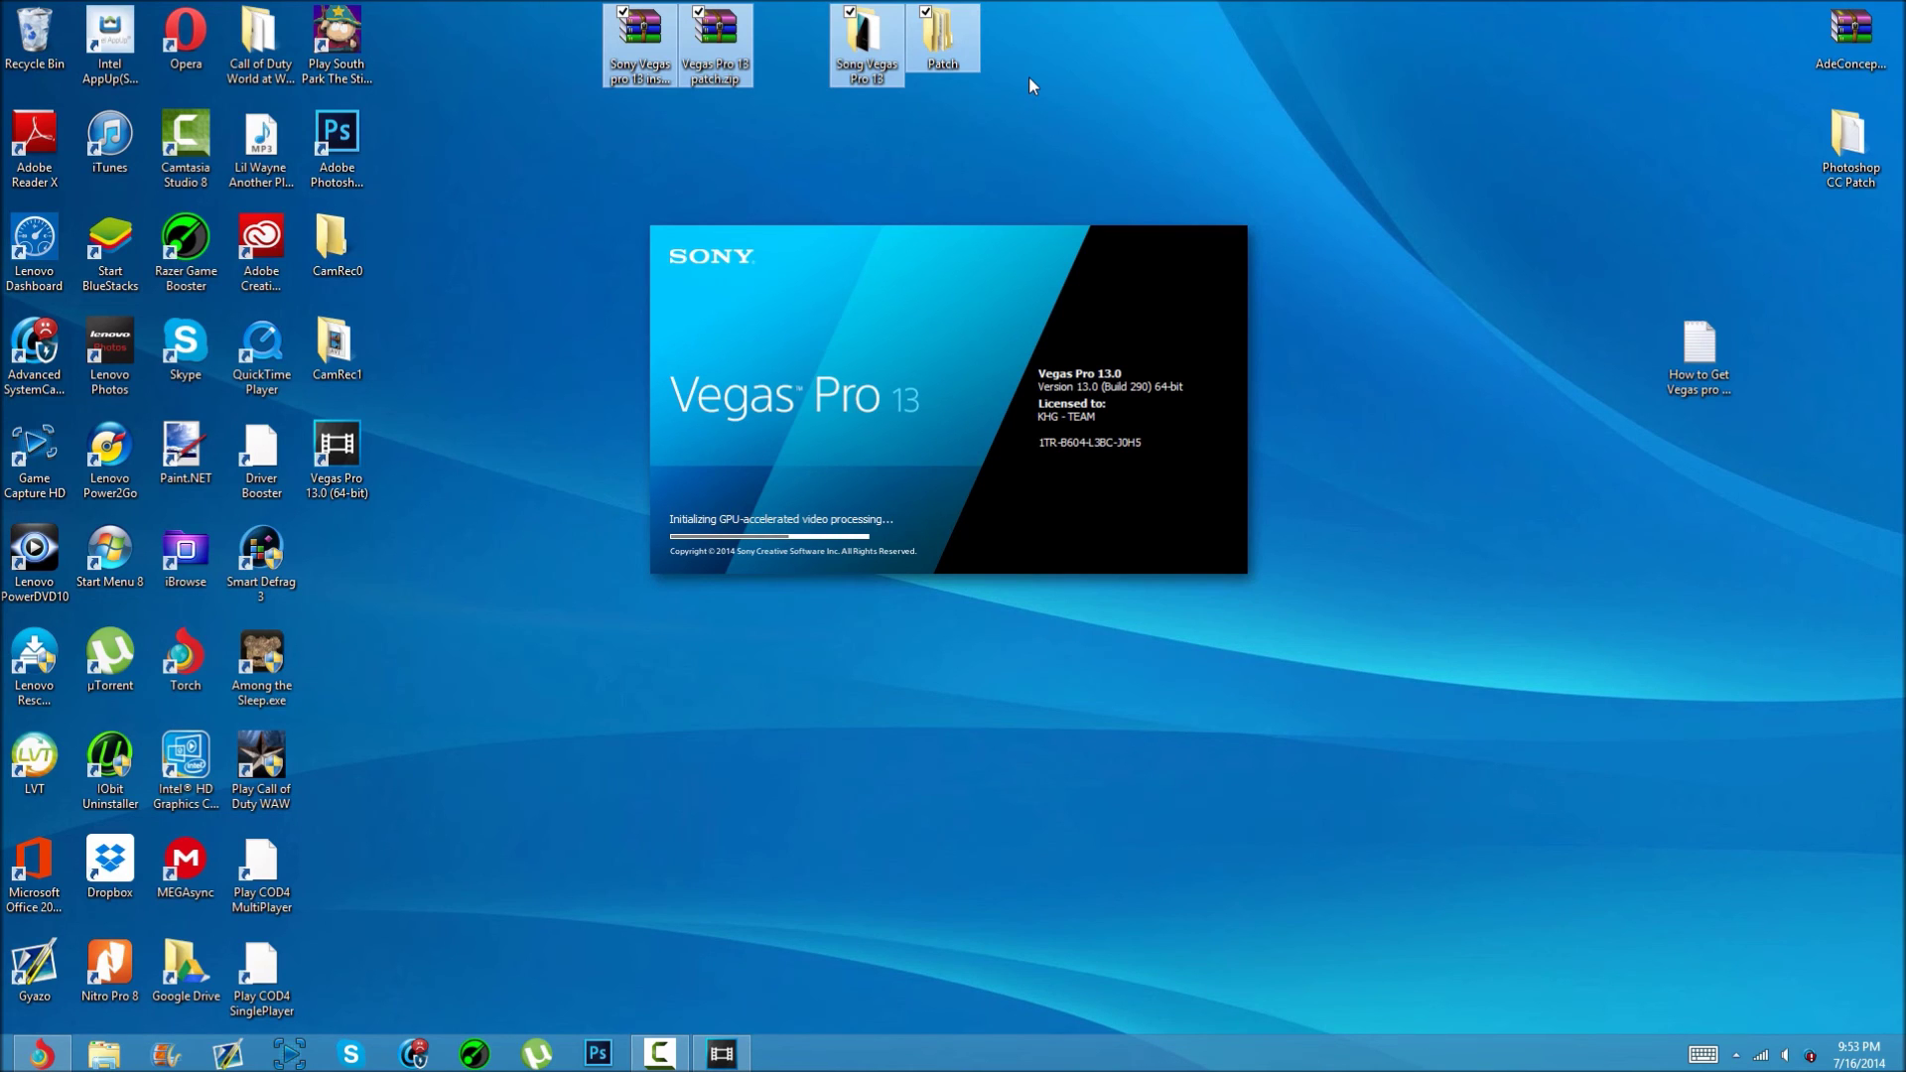
{"action": "left_click", "coordinate": [1029, 76]}
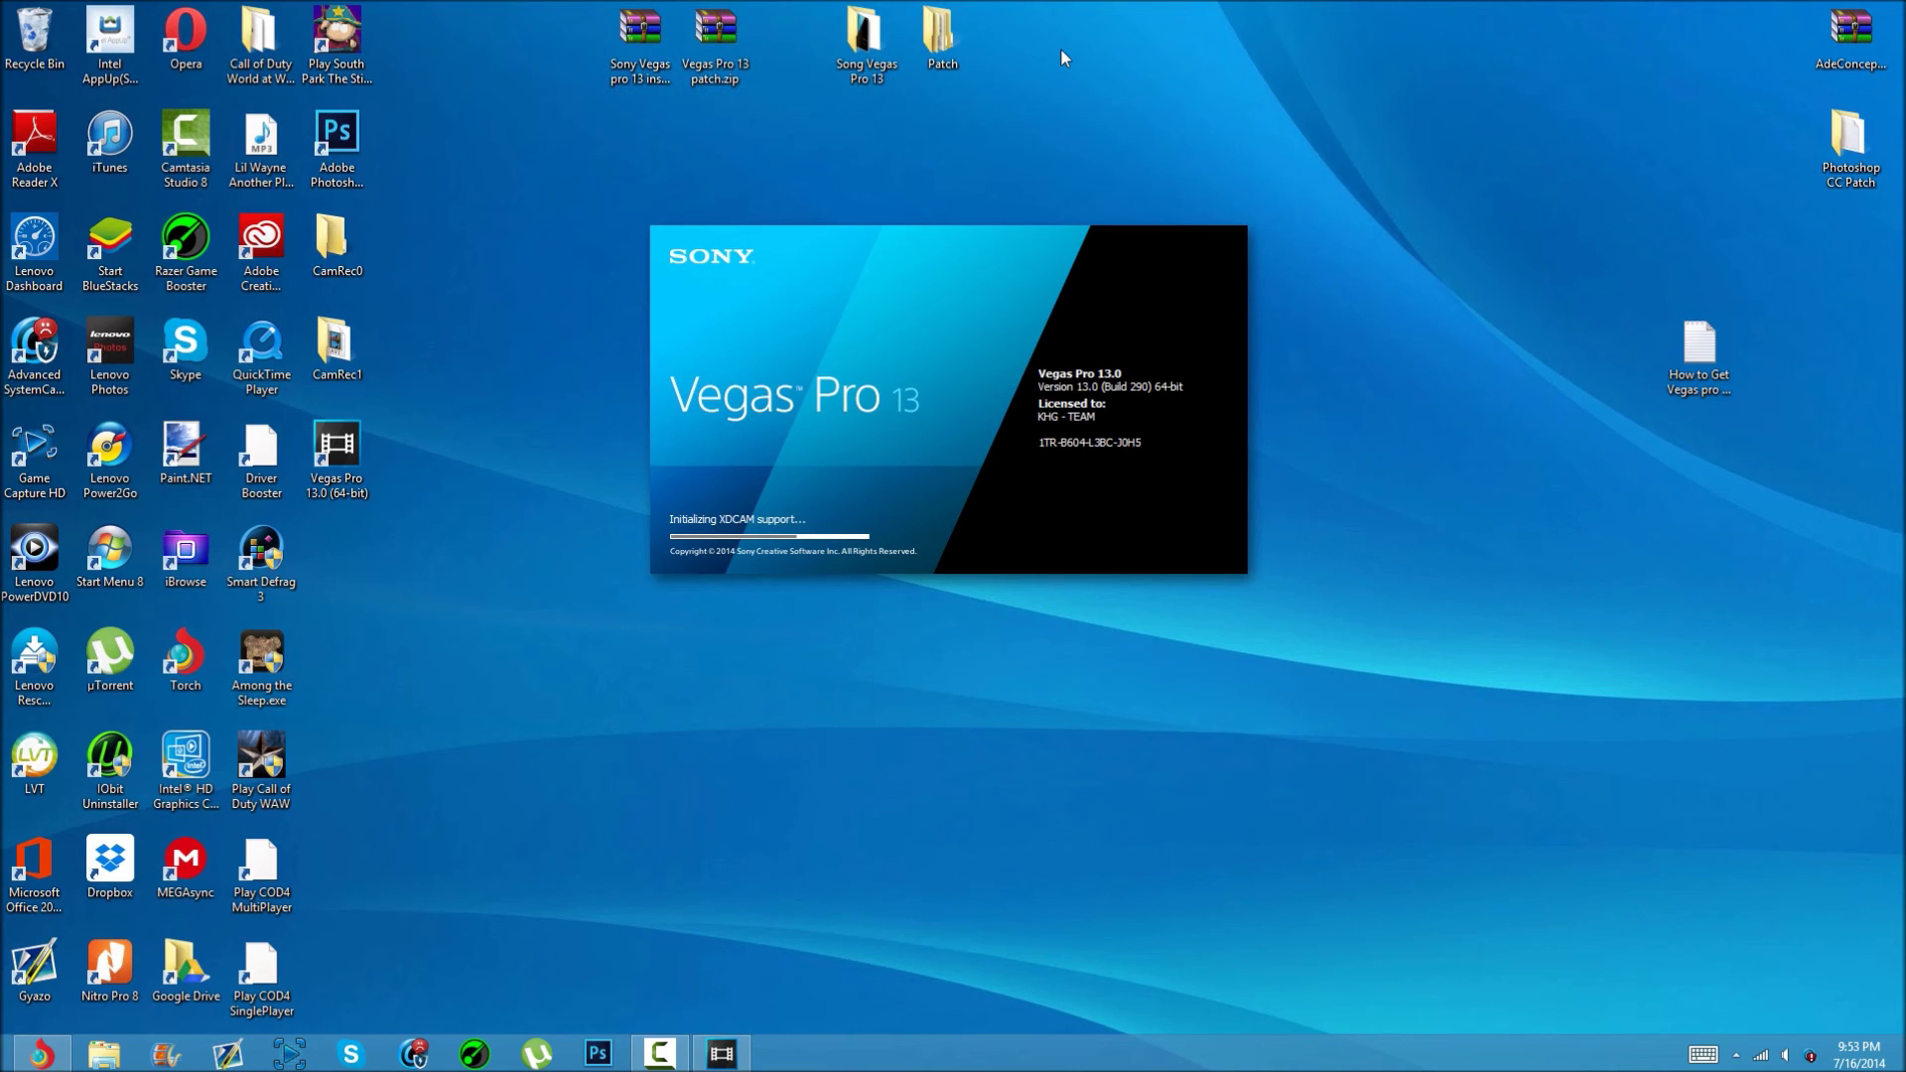
{"action": "left_click_drag", "start_coordinate": [997, 52], "coordinate": [893, 109]}
{"action": "left_click_drag", "start_coordinate": [1185, 44], "coordinate": [1113, 115]}
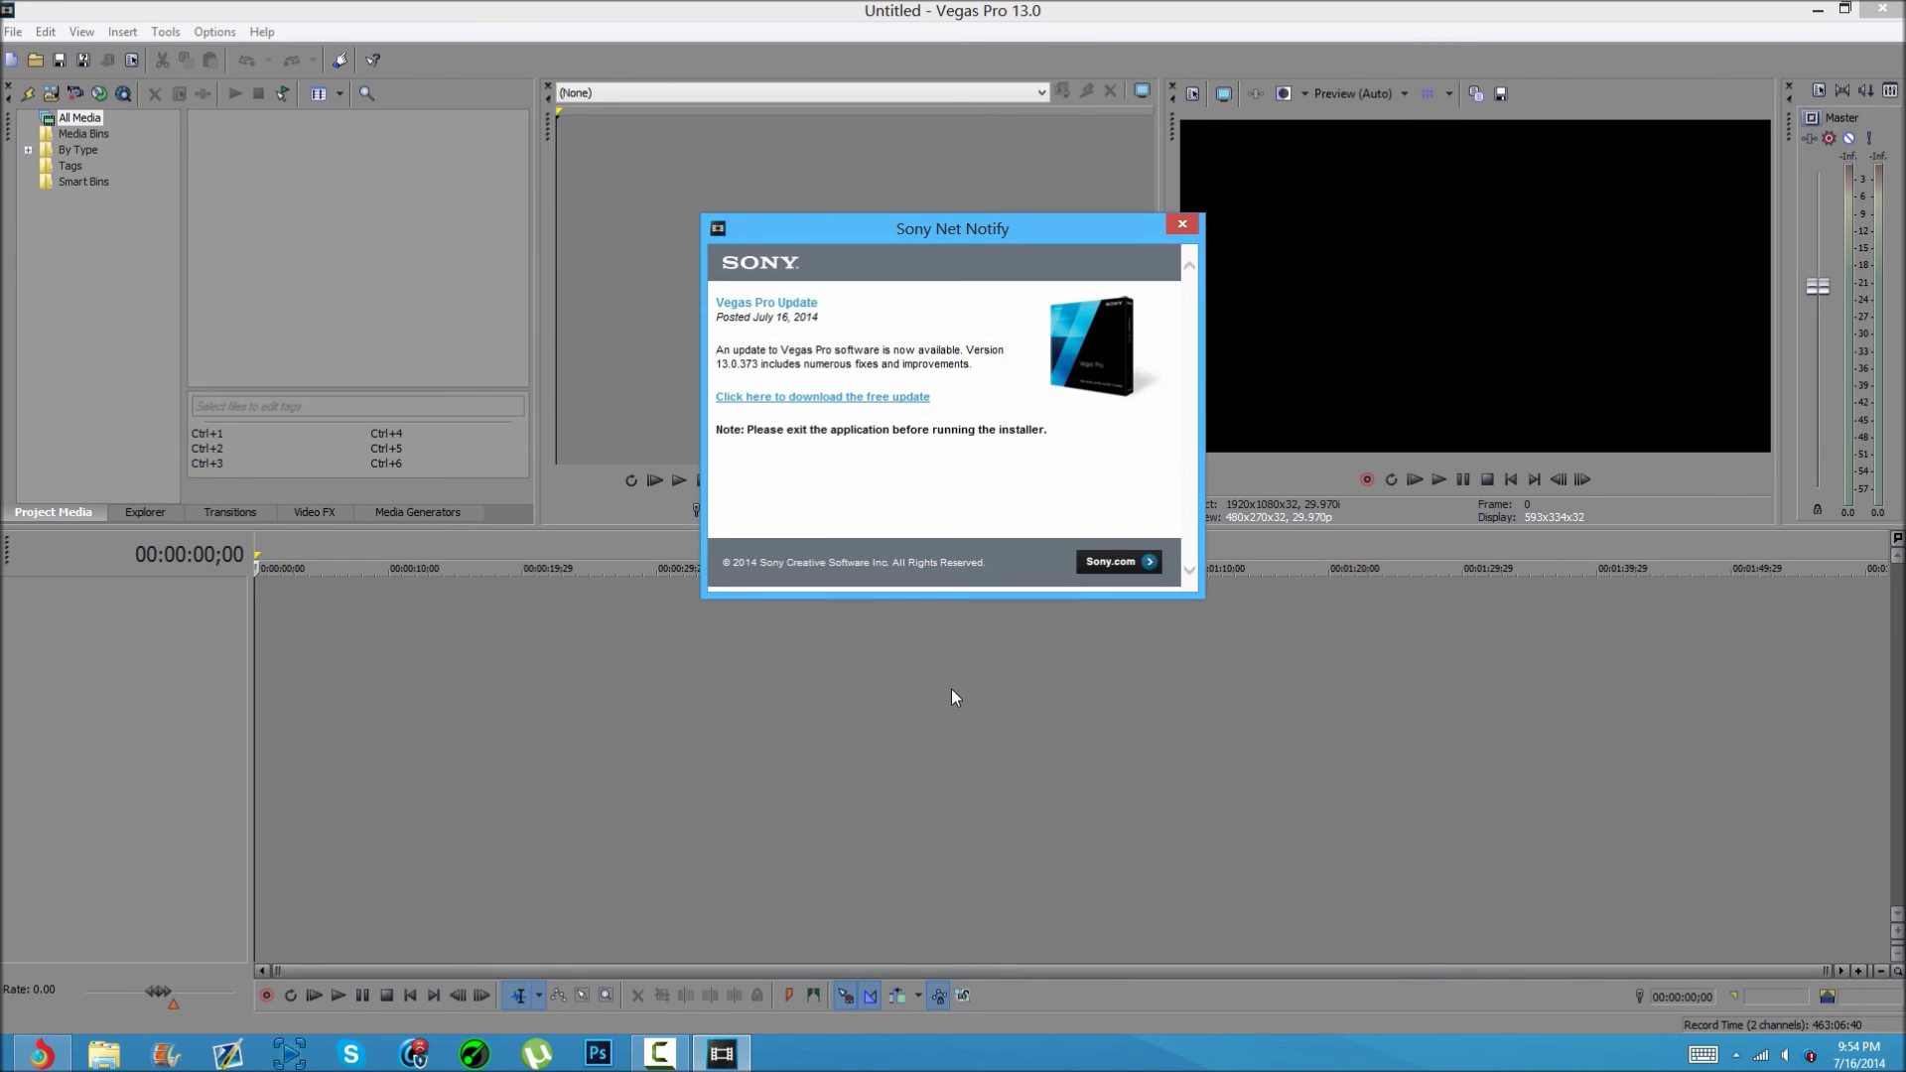
Step: Dismiss the Sony Net Notify notice about the 13.0.373 update
{"action": "left_click_drag", "start_coordinate": [757, 363], "coordinate": [963, 372]}
{"action": "left_click", "coordinate": [930, 437]}
{"action": "left_click", "coordinate": [1184, 225]}
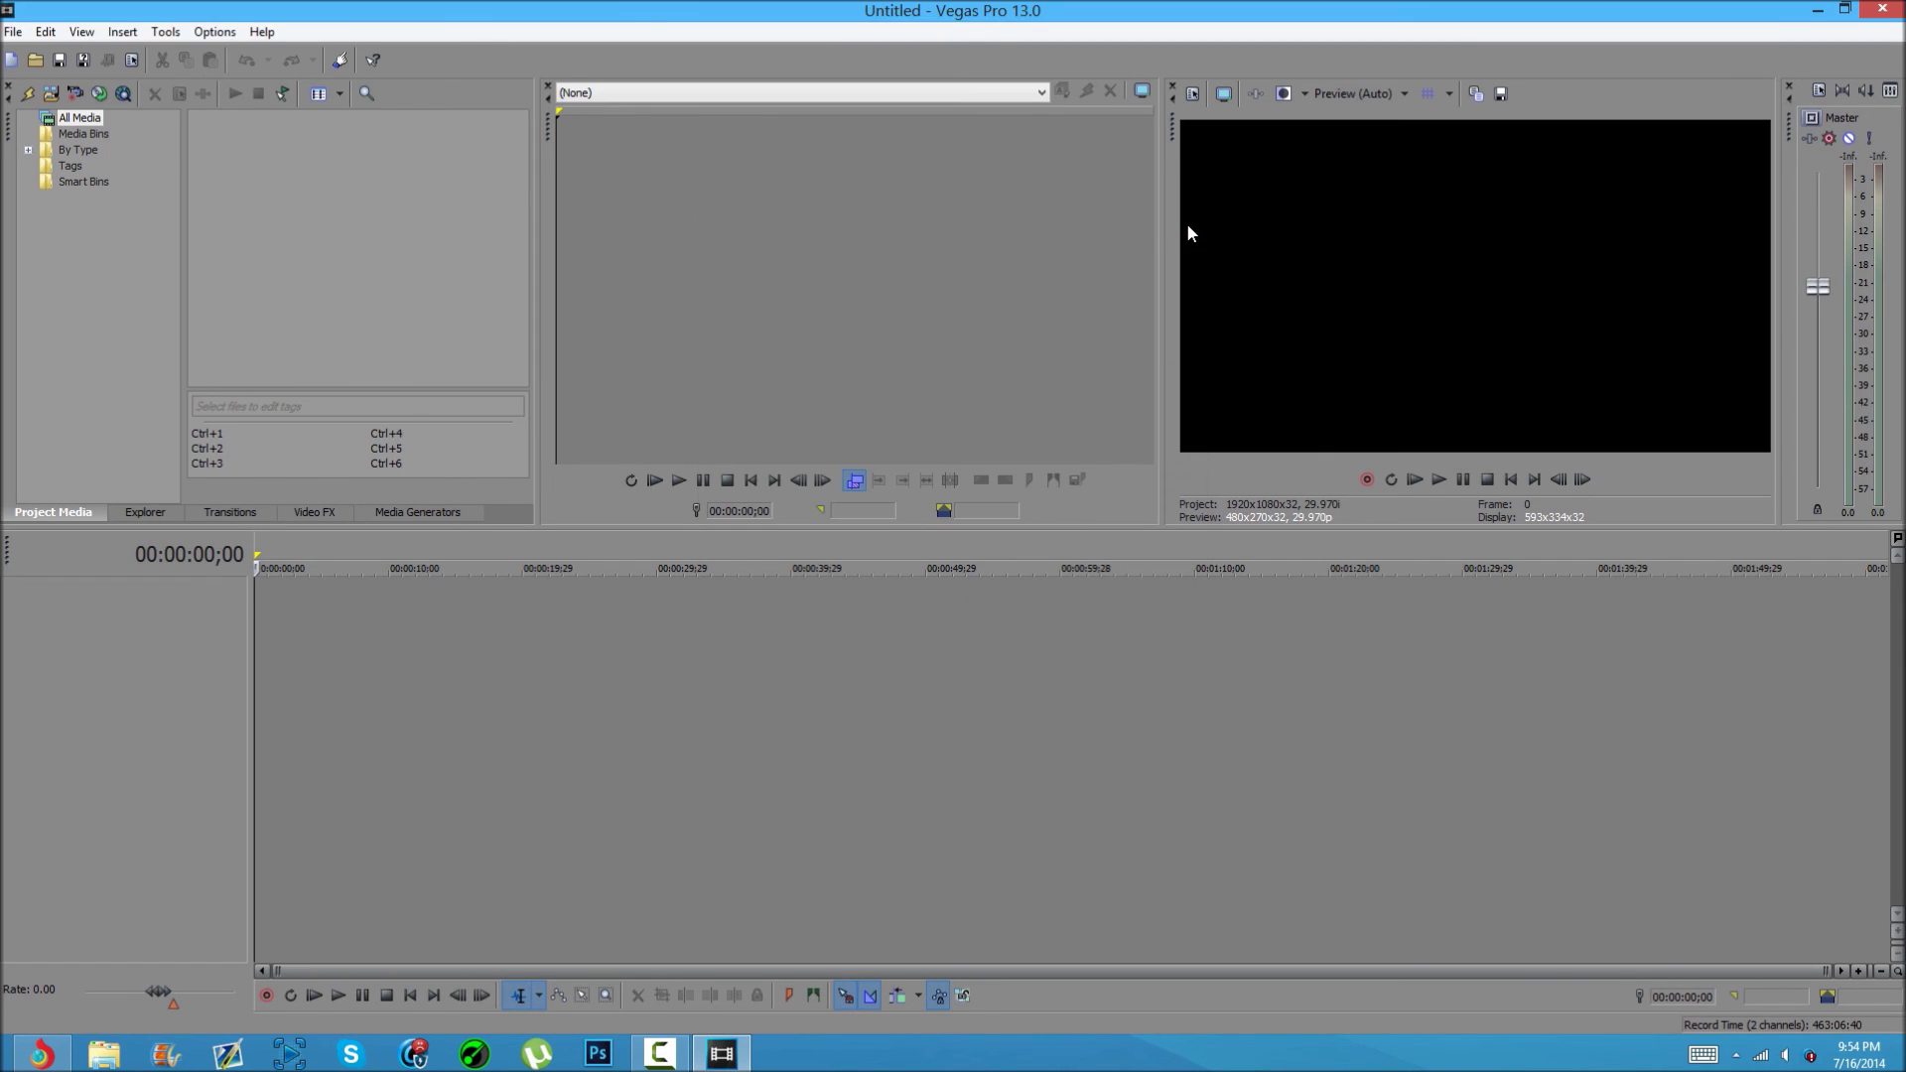
Step: Check Help > About Vegas Pro shows licensed Version 13.0 Build 290 64-bit, then close it
{"action": "left_click", "coordinate": [16, 33]}
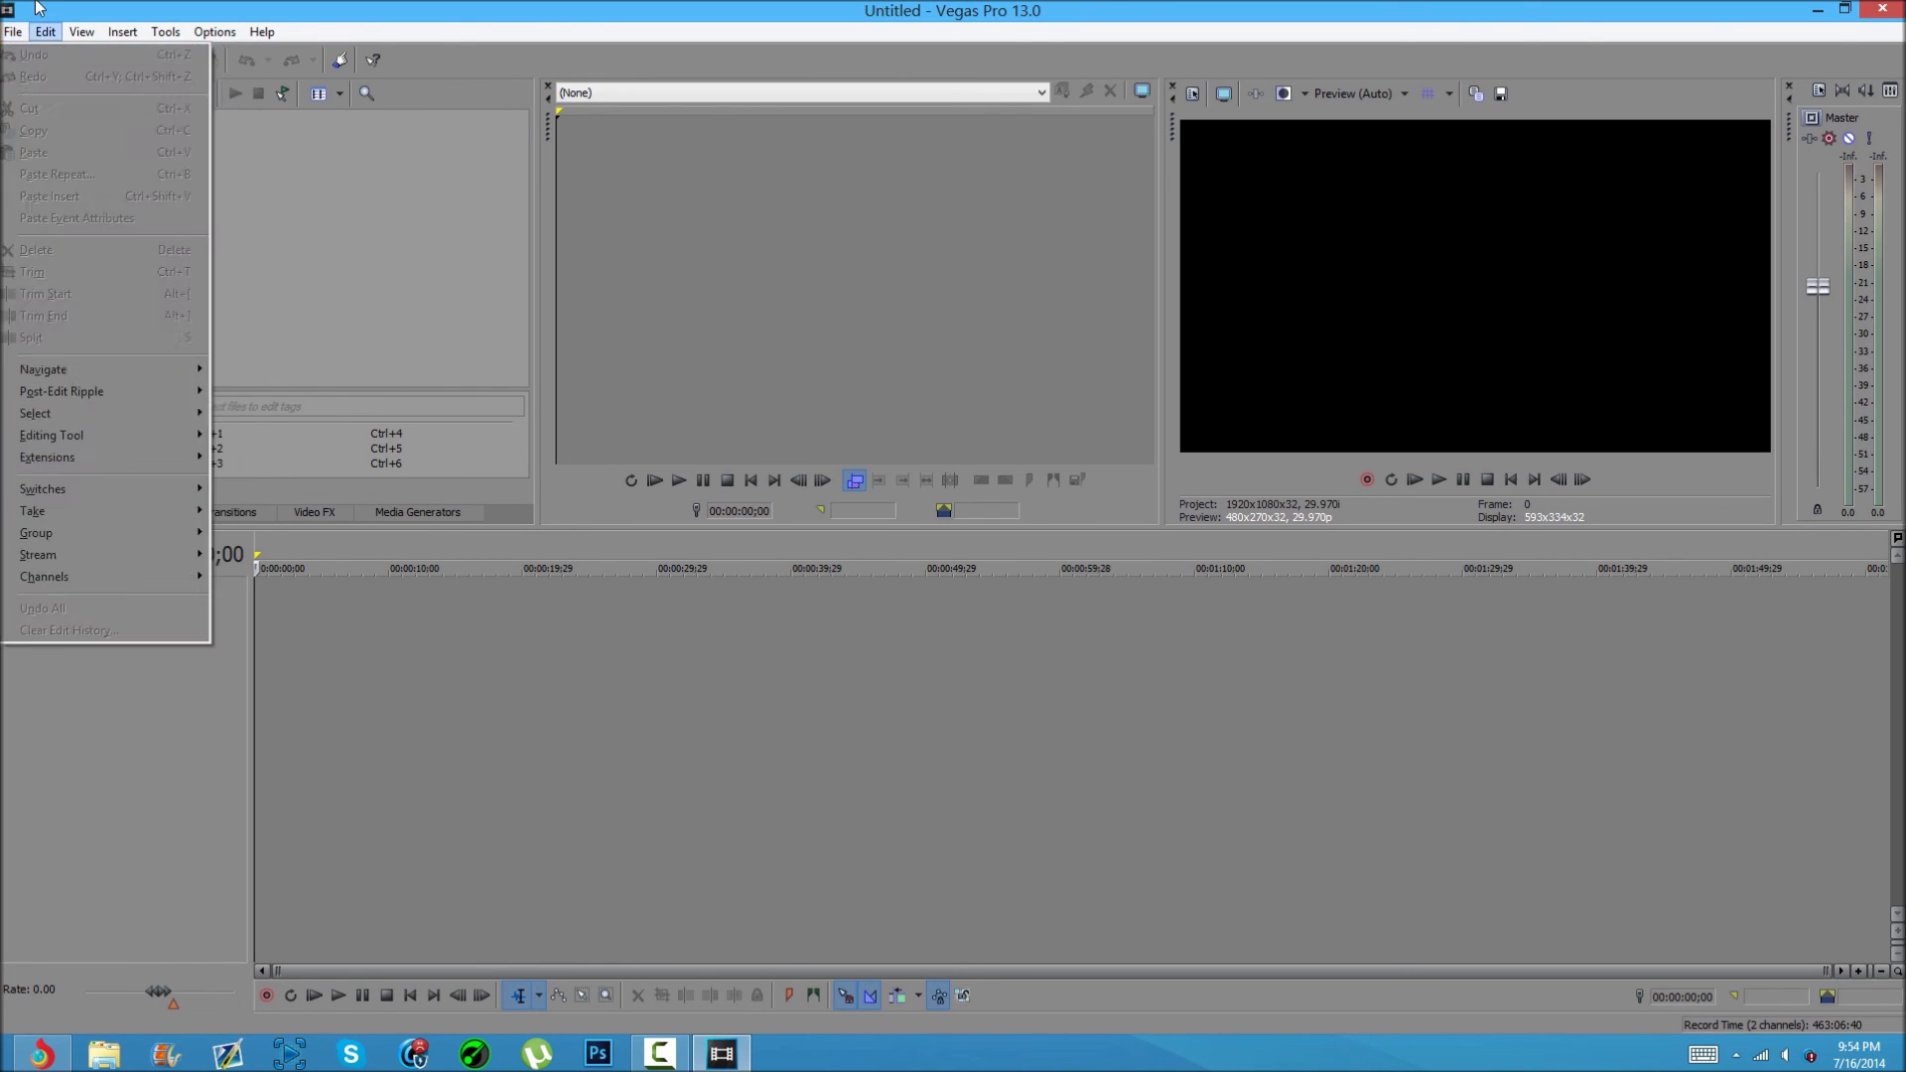
{"action": "left_click", "coordinate": [264, 33]}
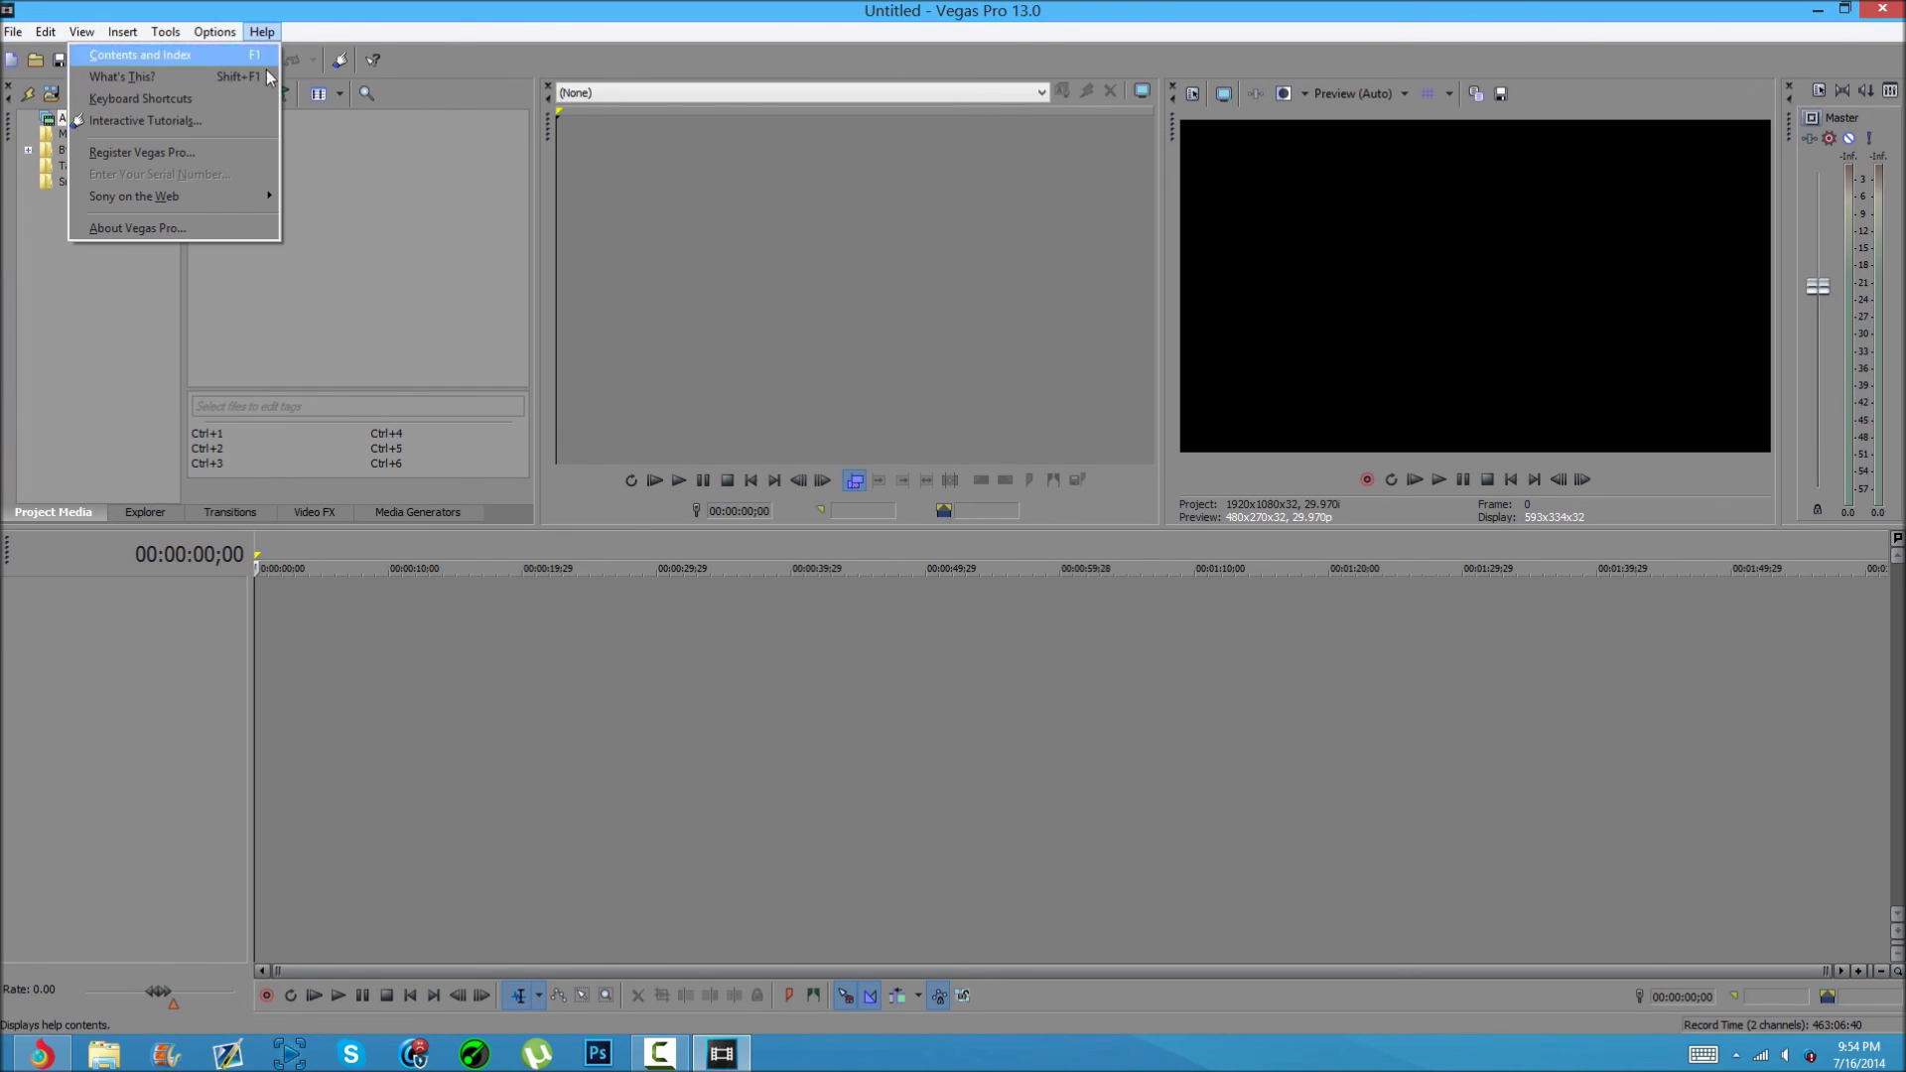
{"action": "left_click", "coordinate": [173, 235]}
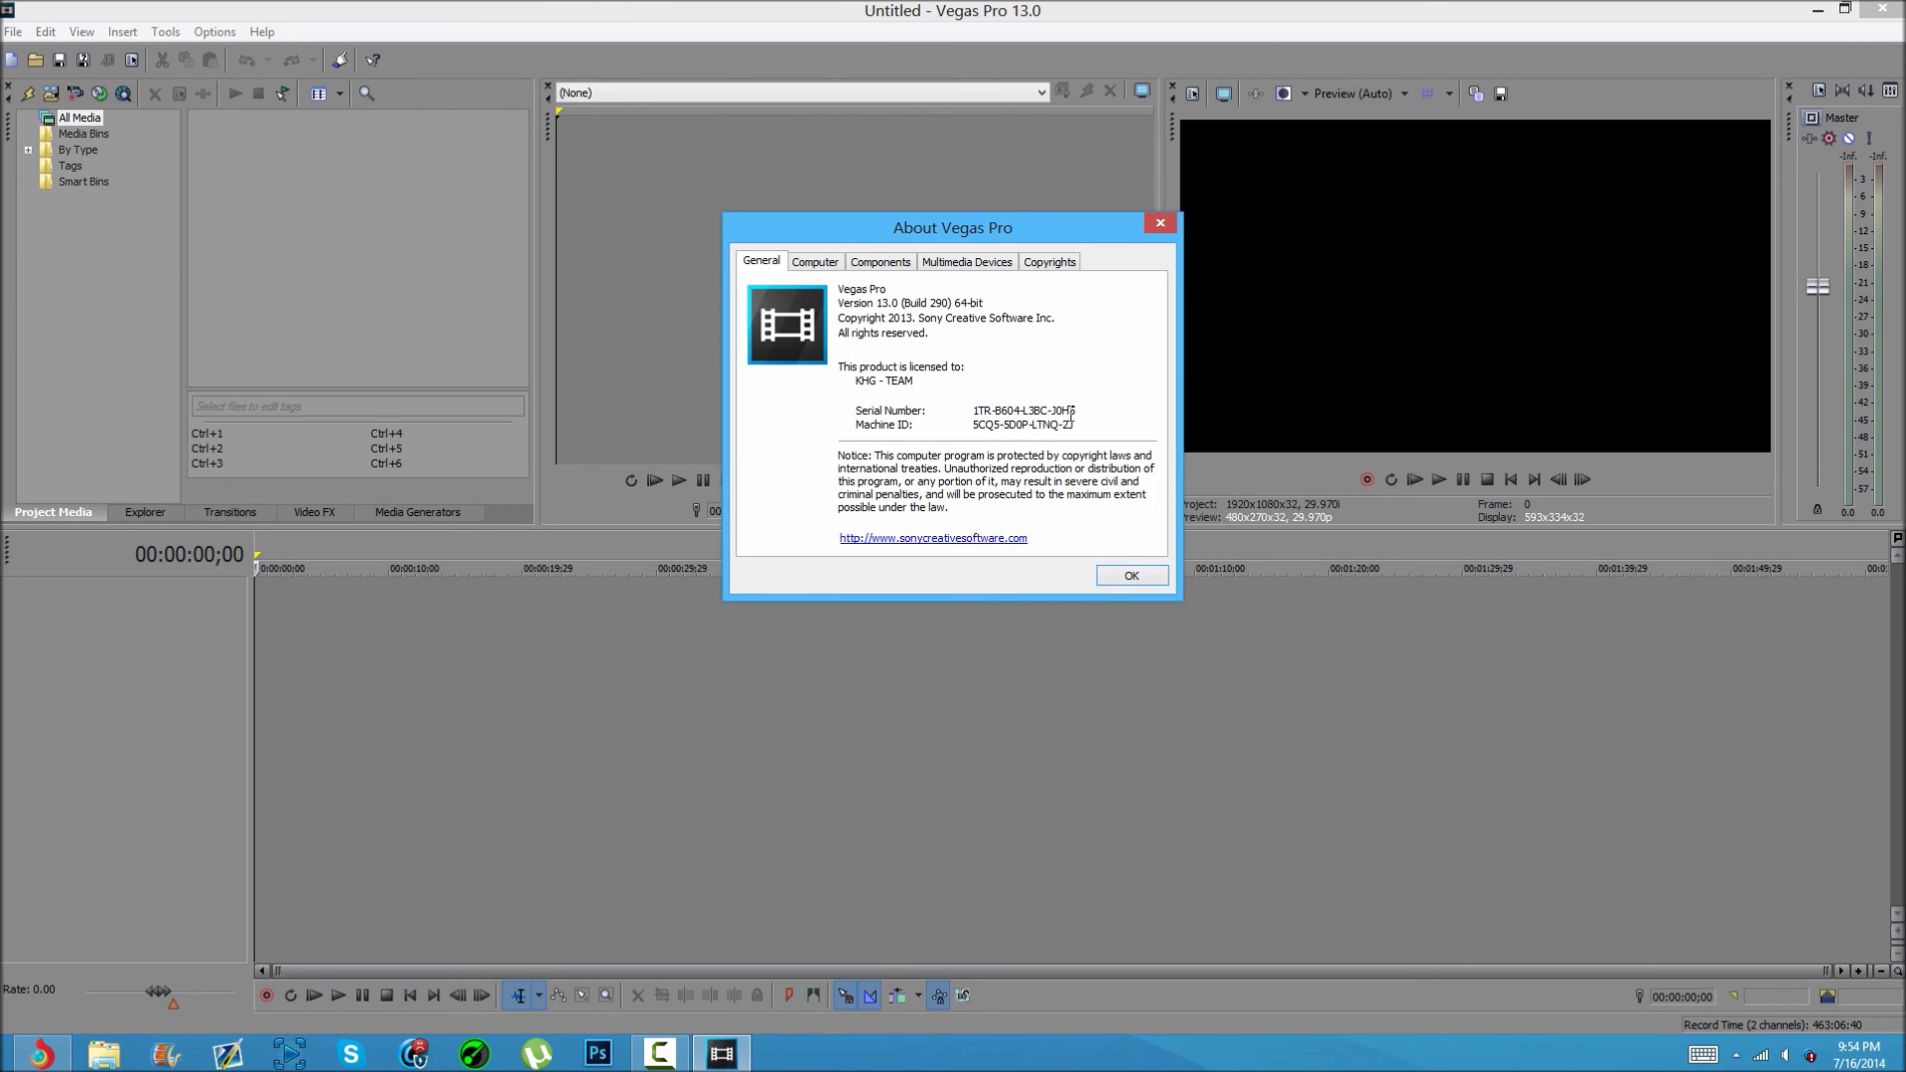
{"action": "left_click", "coordinate": [1058, 468]}
{"action": "left_click", "coordinate": [1124, 574]}
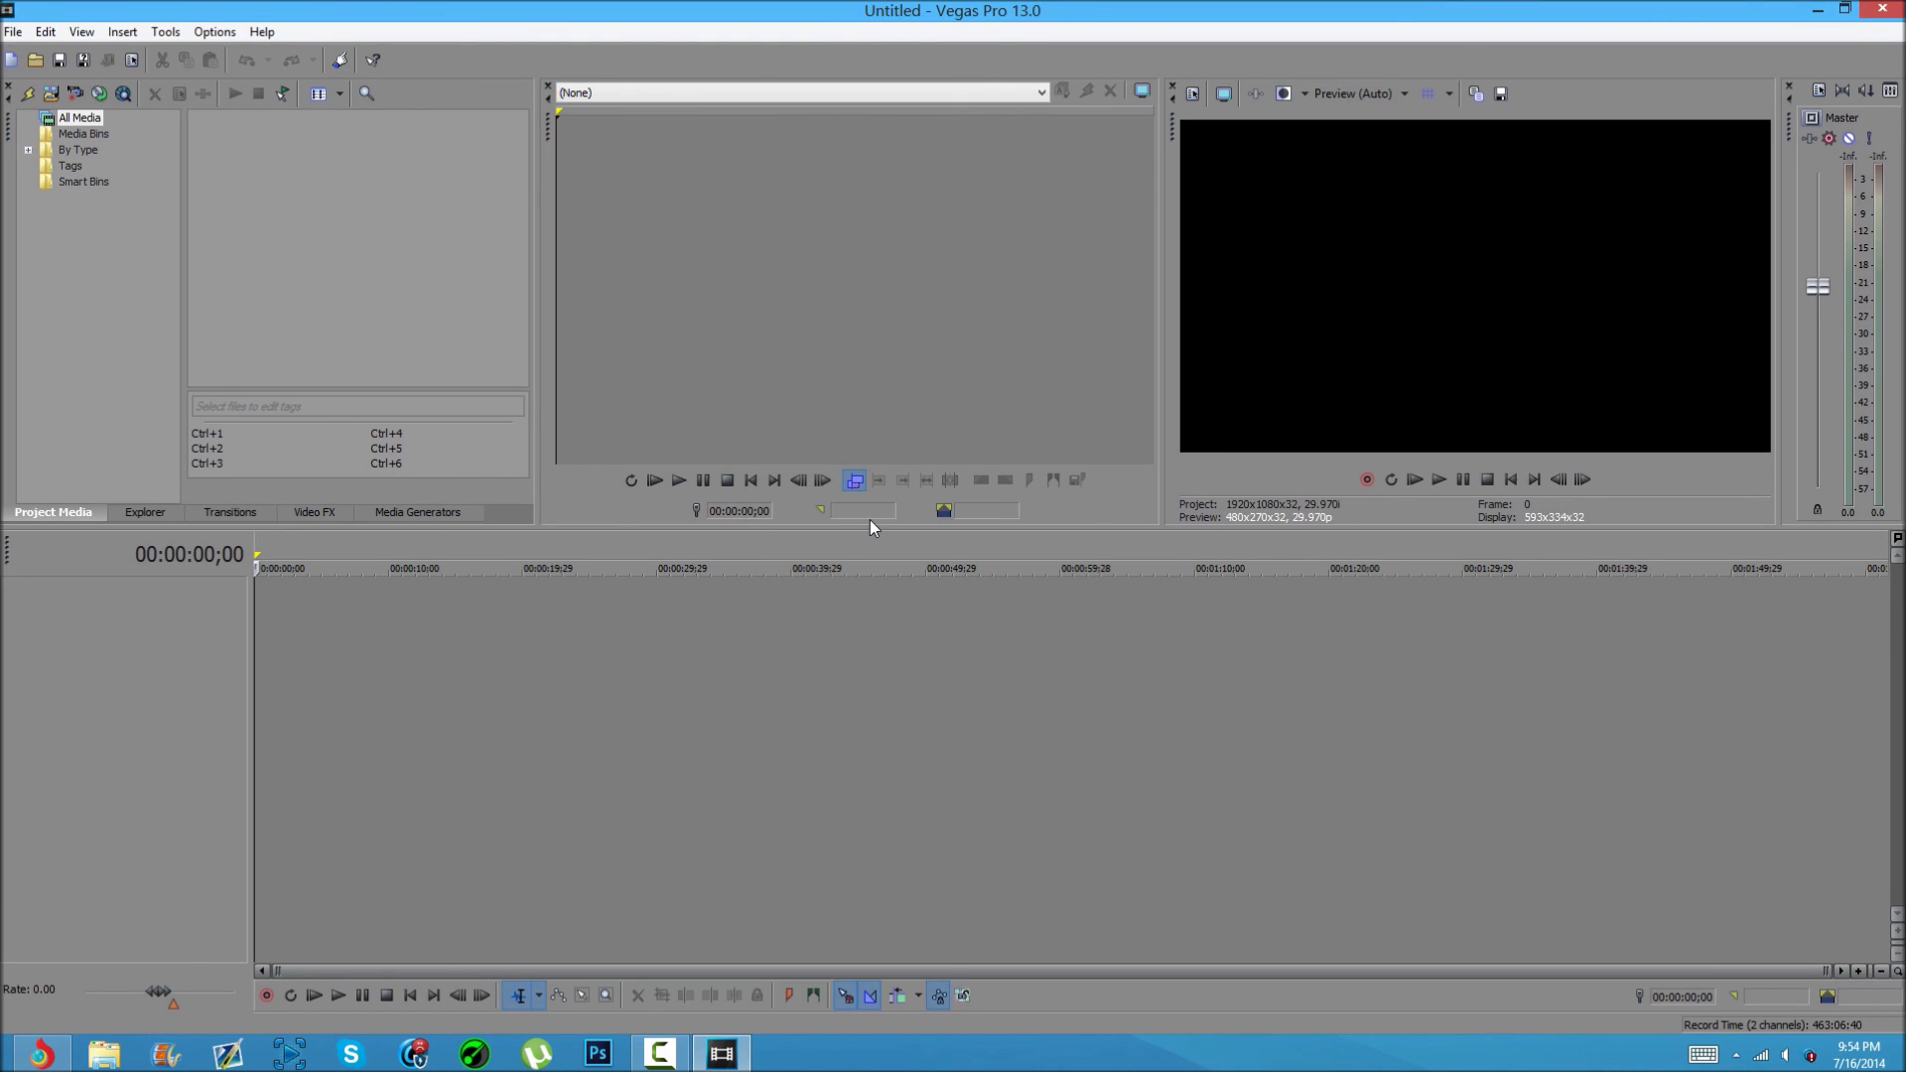